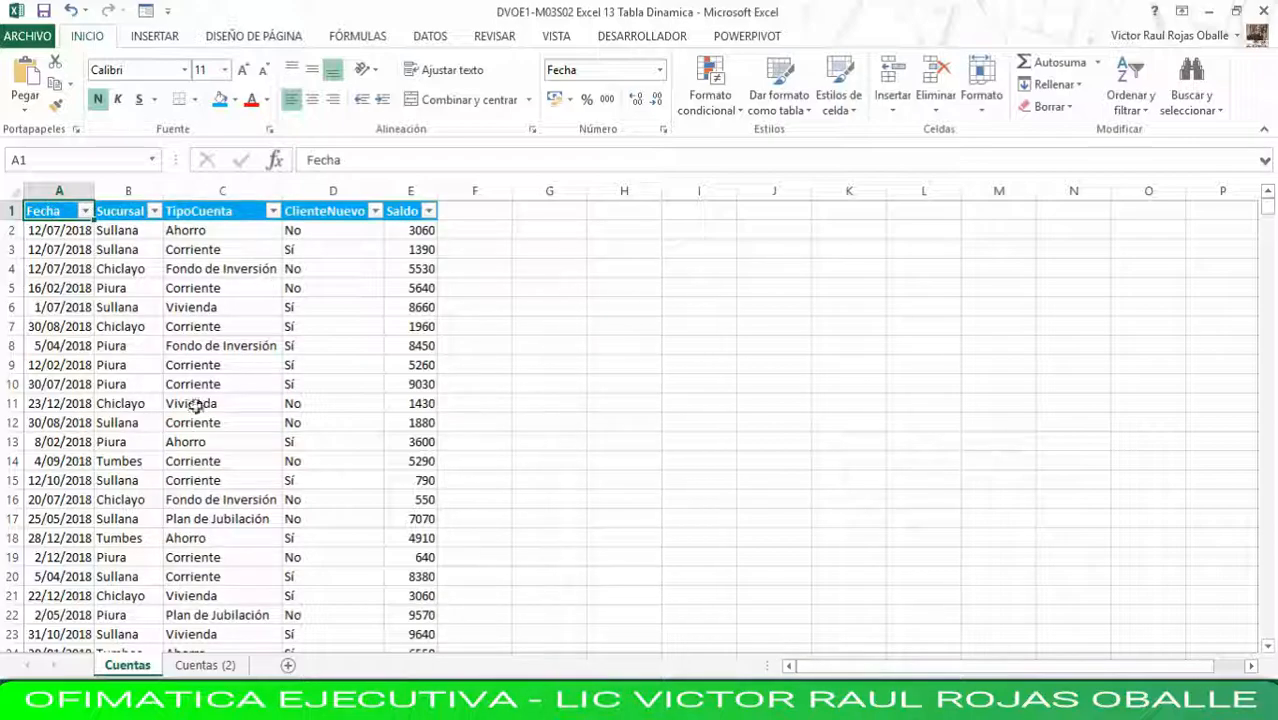
Step: Clear the entire ClienteNuevo column and turn off the filter on the header row
left_click(332, 190)
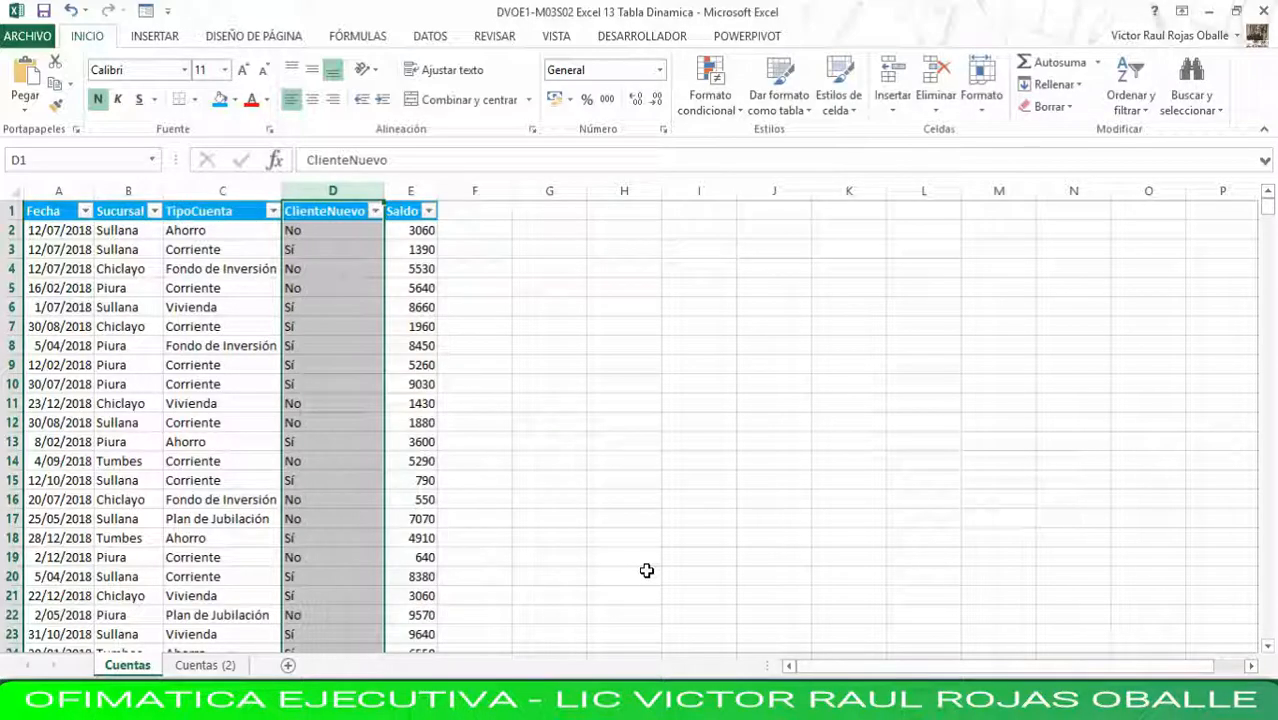
key("Delete")
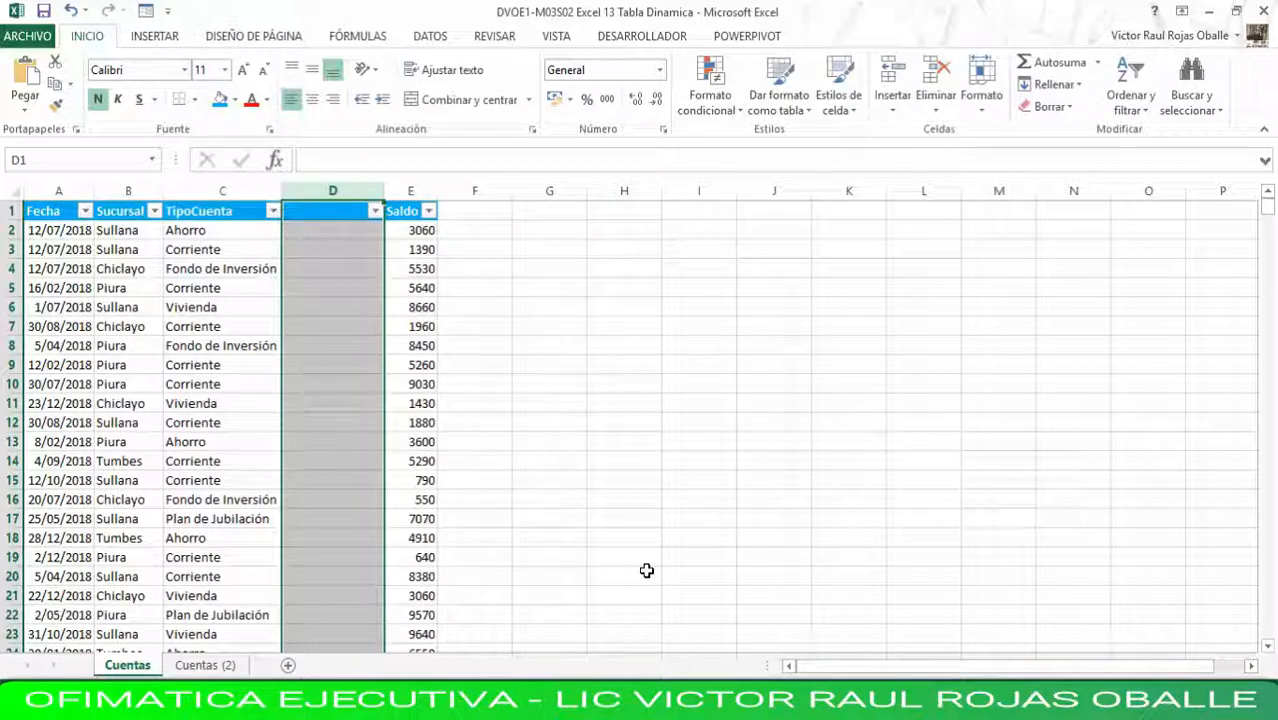
left_click(36, 213)
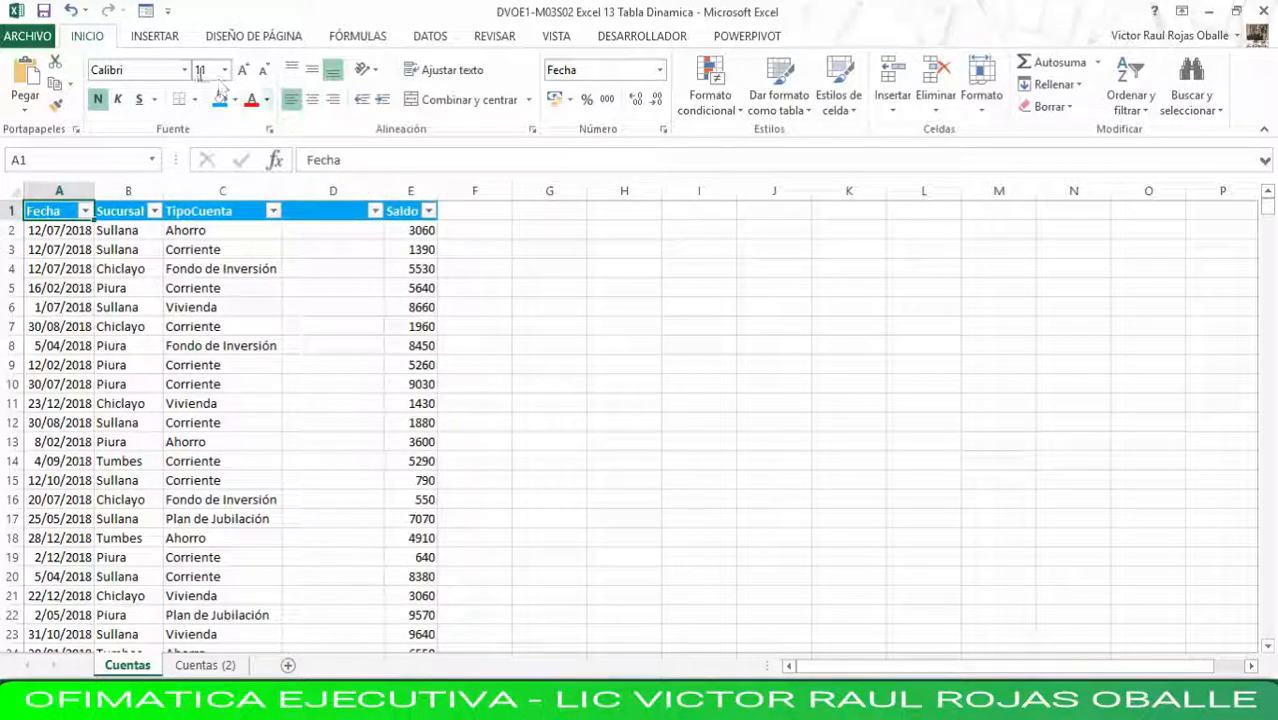
left_click(1140, 98)
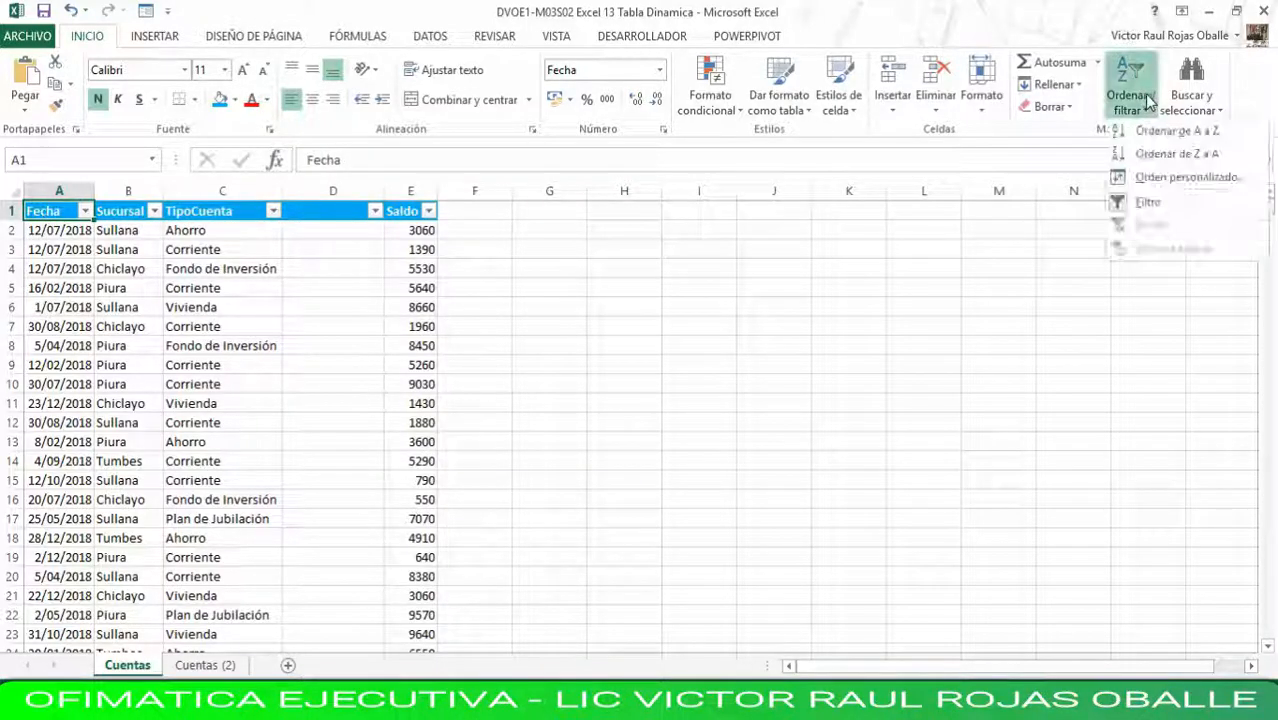
left_click(1160, 212)
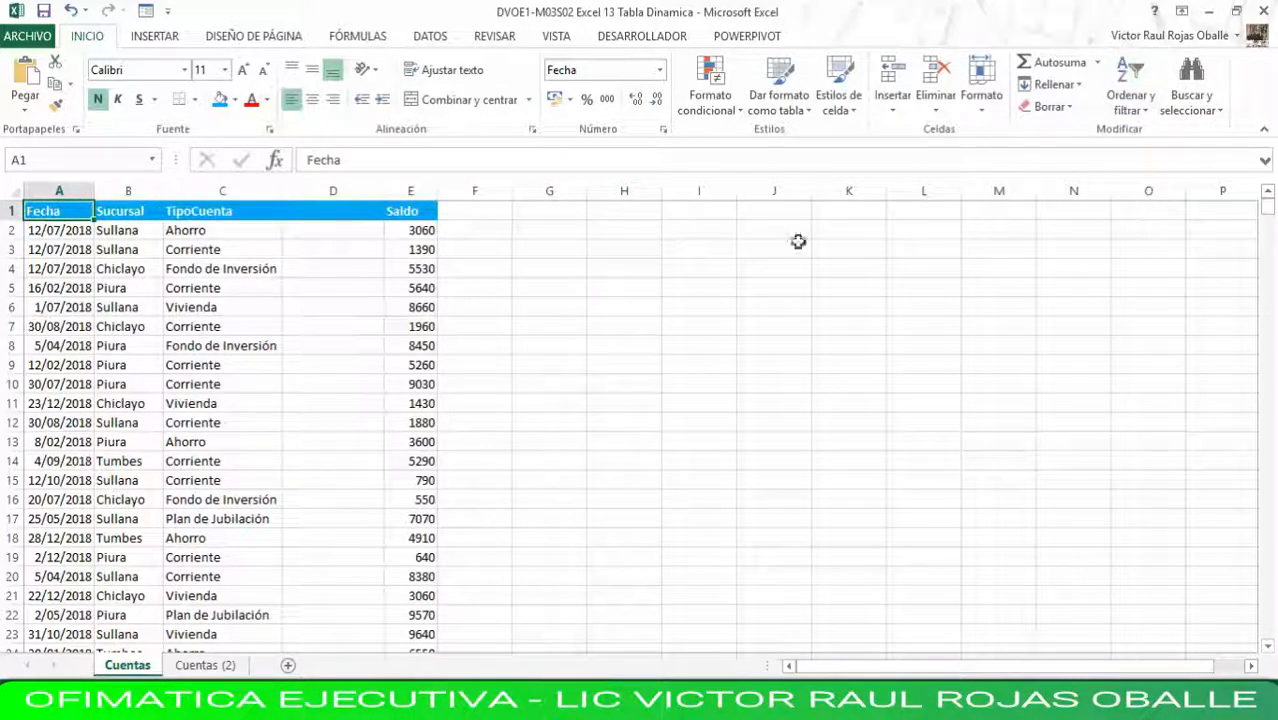
left_click(340, 209)
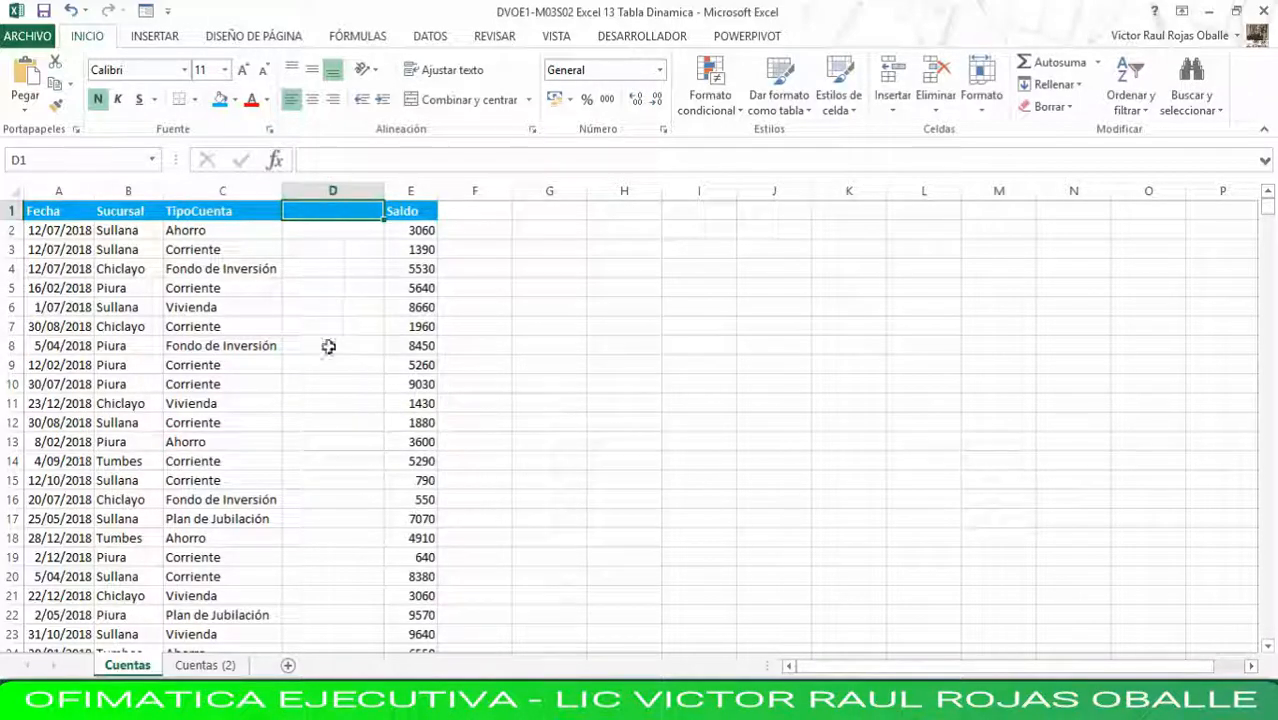
left_click(329, 307)
left_click(329, 460)
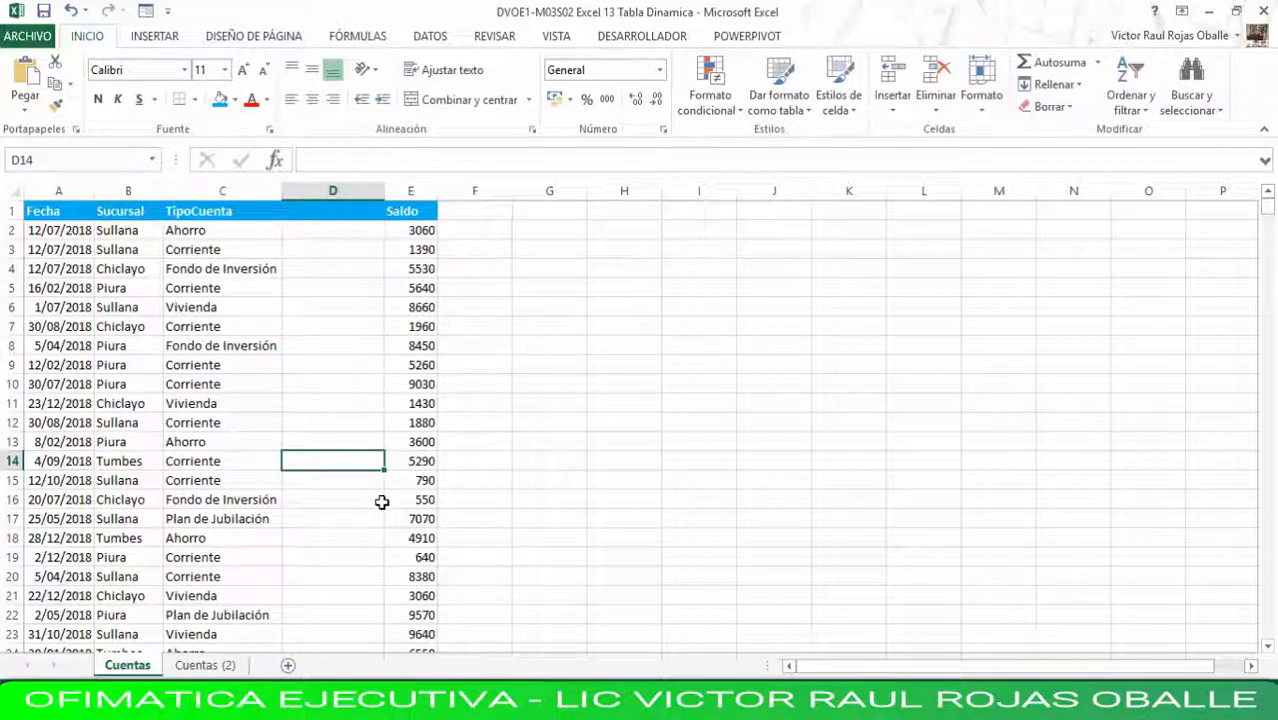
Step: Undo the filter removal and the clearing of the ClienteNuevo column
key("ctrl+z")
key("ctrl+z")
key("ctrl+z")
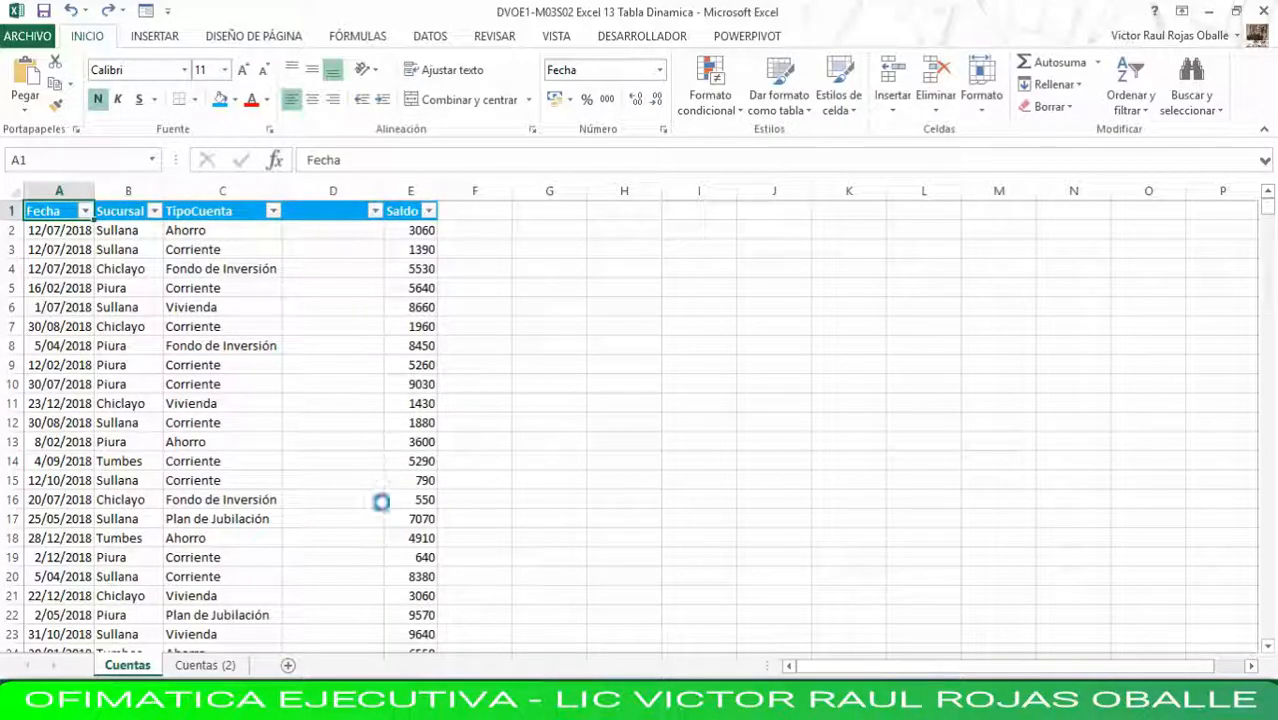
Step: Turn off the filter on the header row of the account records
left_click(38, 211)
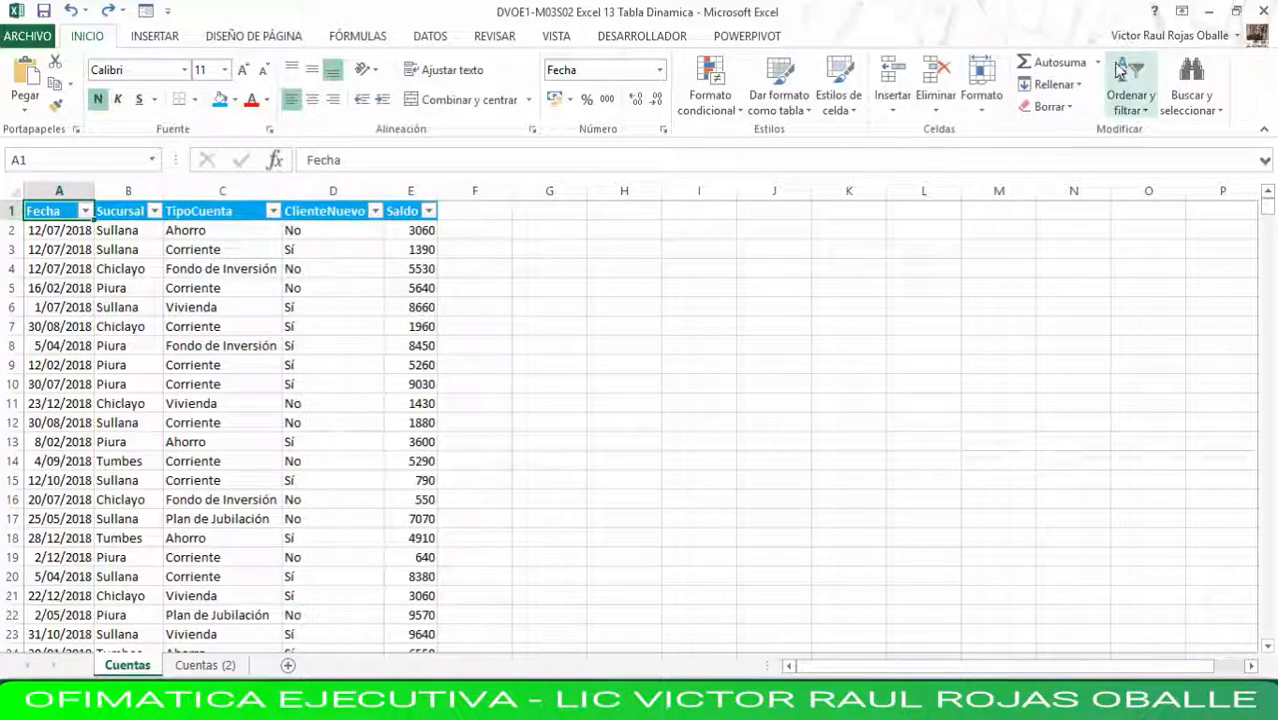
left_click(1130, 90)
left_click(1150, 201)
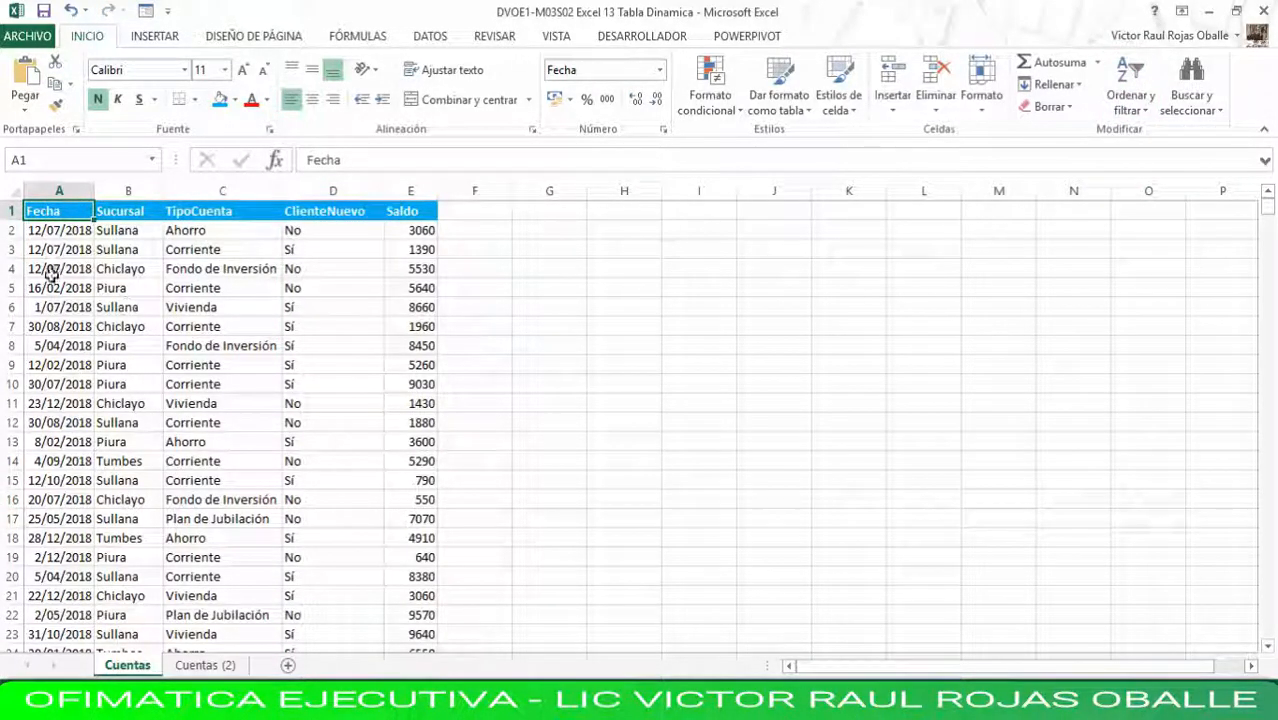
Step: Clear the contents of the record in cells A13 to E13
left_click(53, 230)
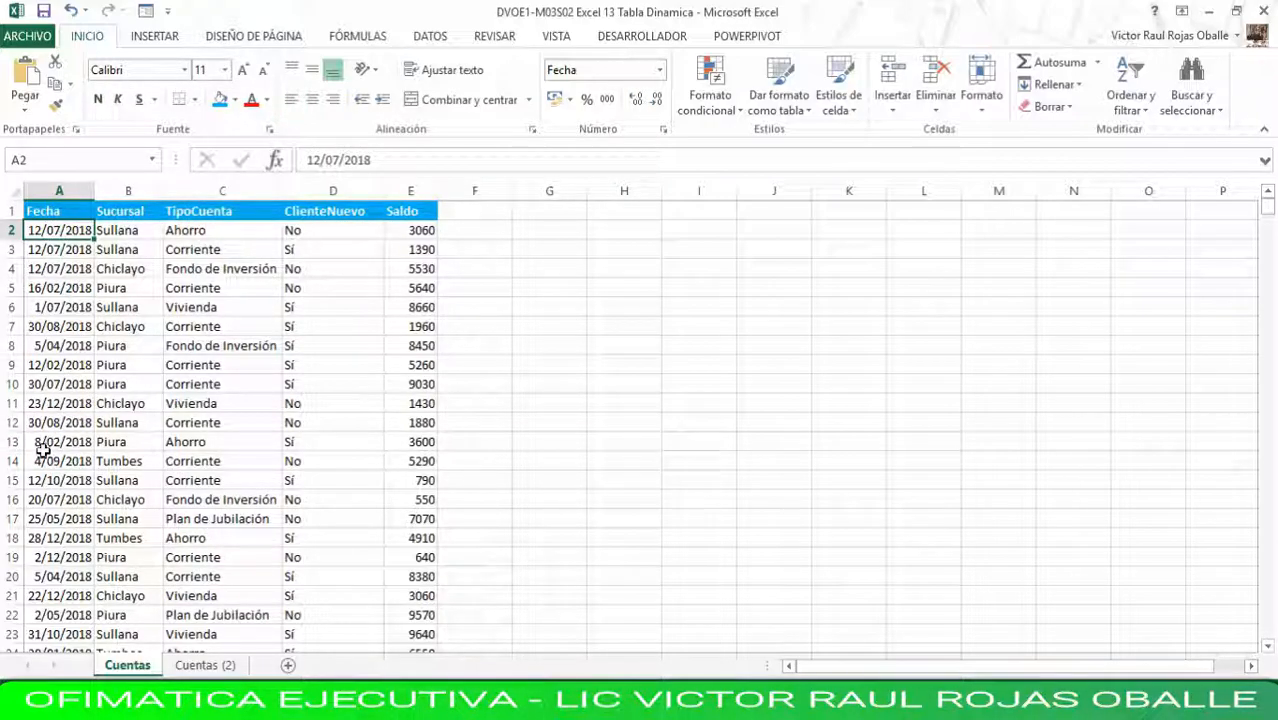
left_click_drag(37, 444, 426, 445)
key("ctrl+c")
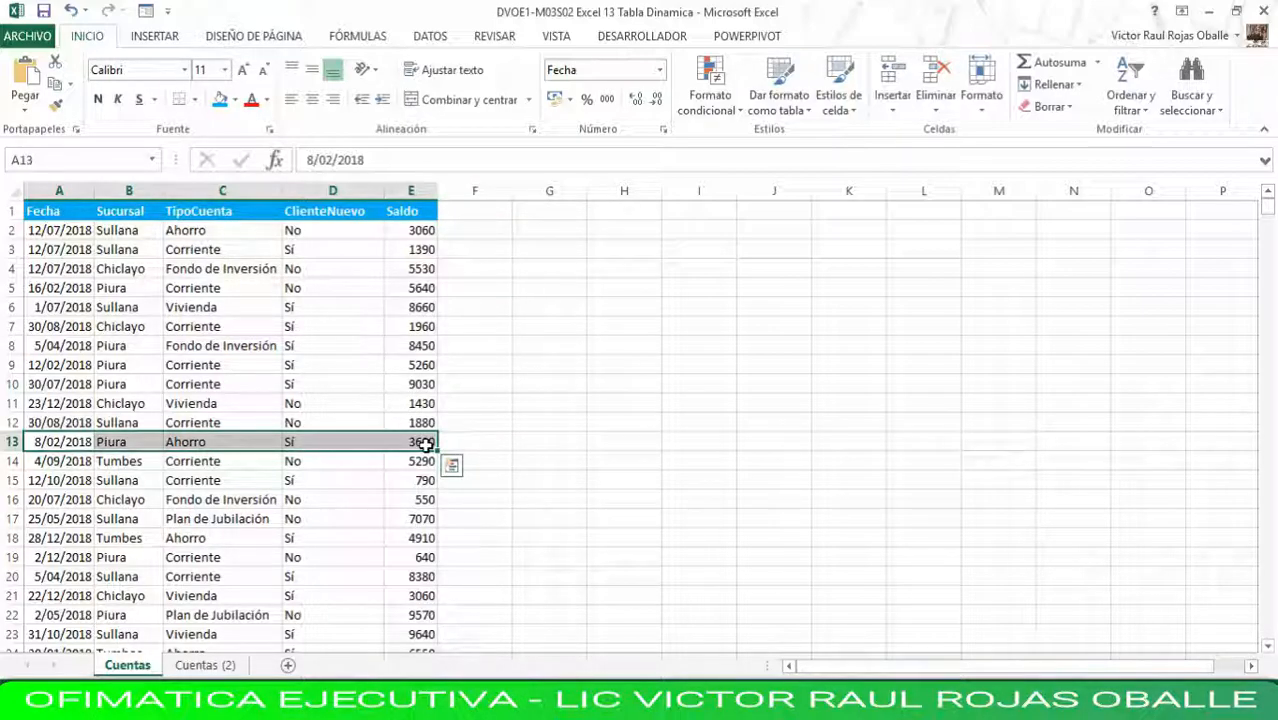
key("Delete")
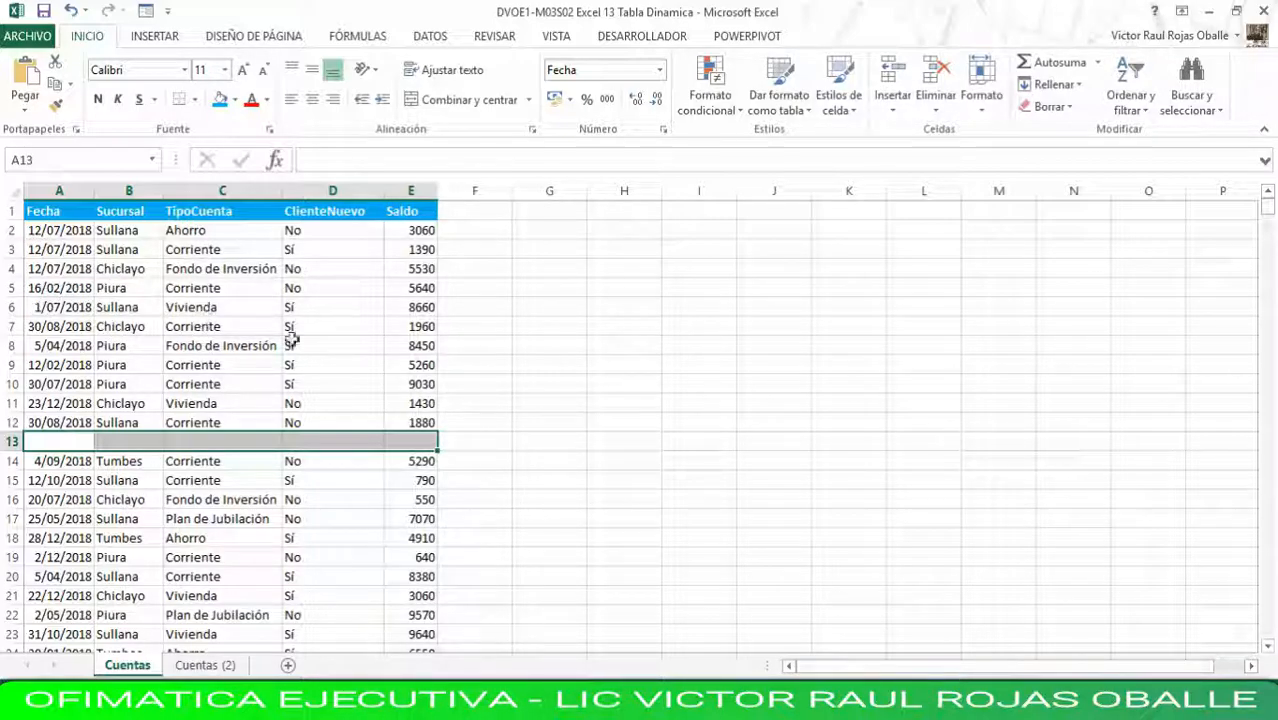
Step: Select the block A1:E12 above the blank row, and undo the clearing of row 13
left_click_drag(55, 214, 430, 422)
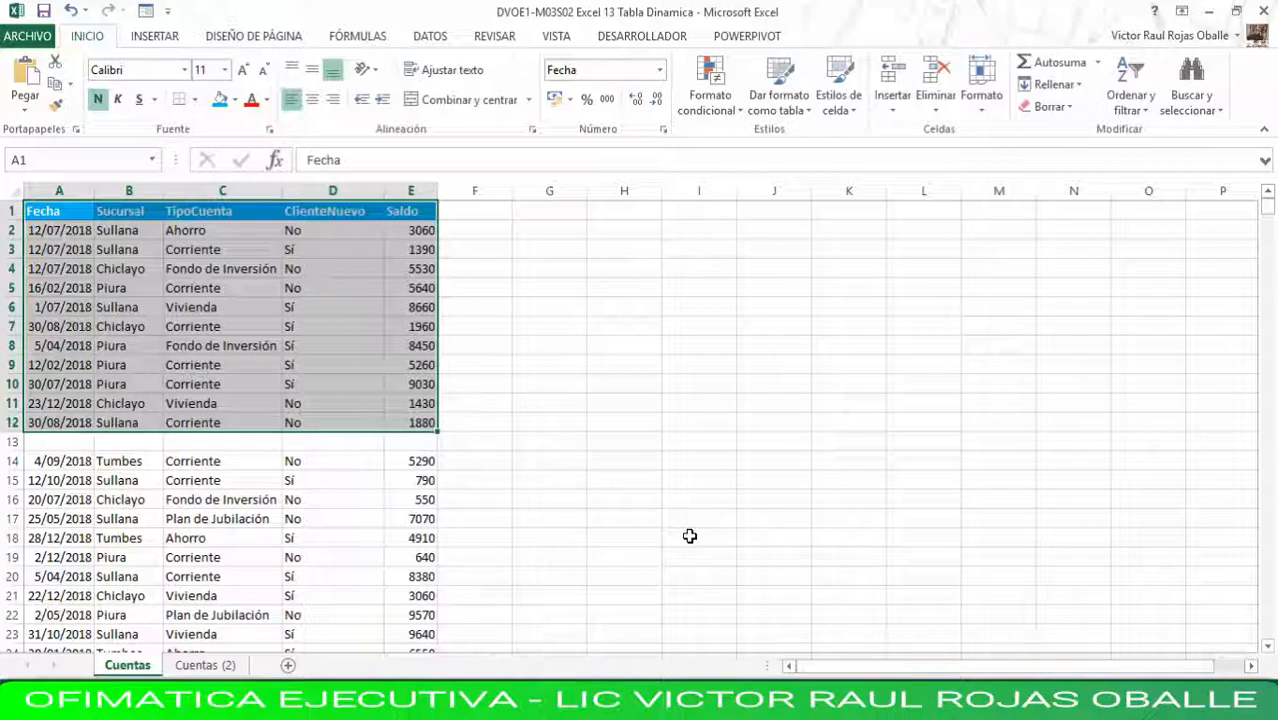
key("ctrl+v")
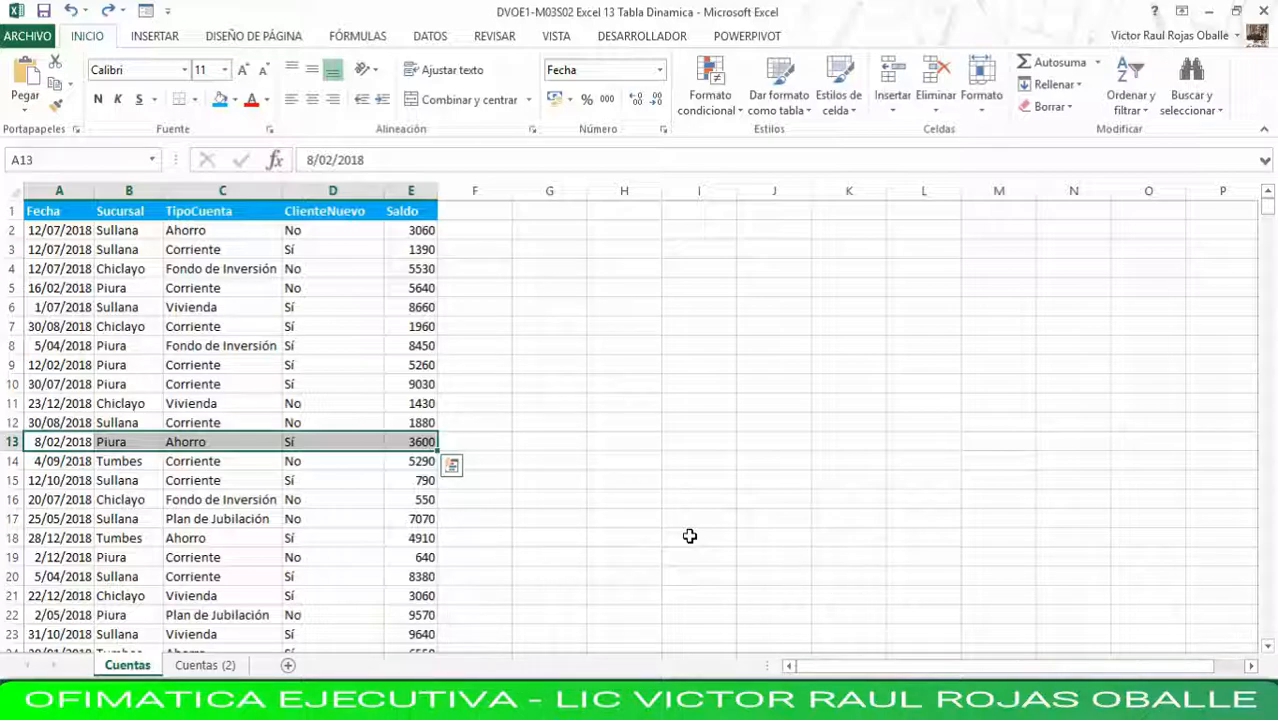
Step: Check the Cuentas sheet name and review the external data import options, including the list of other sources
double_click(128, 666)
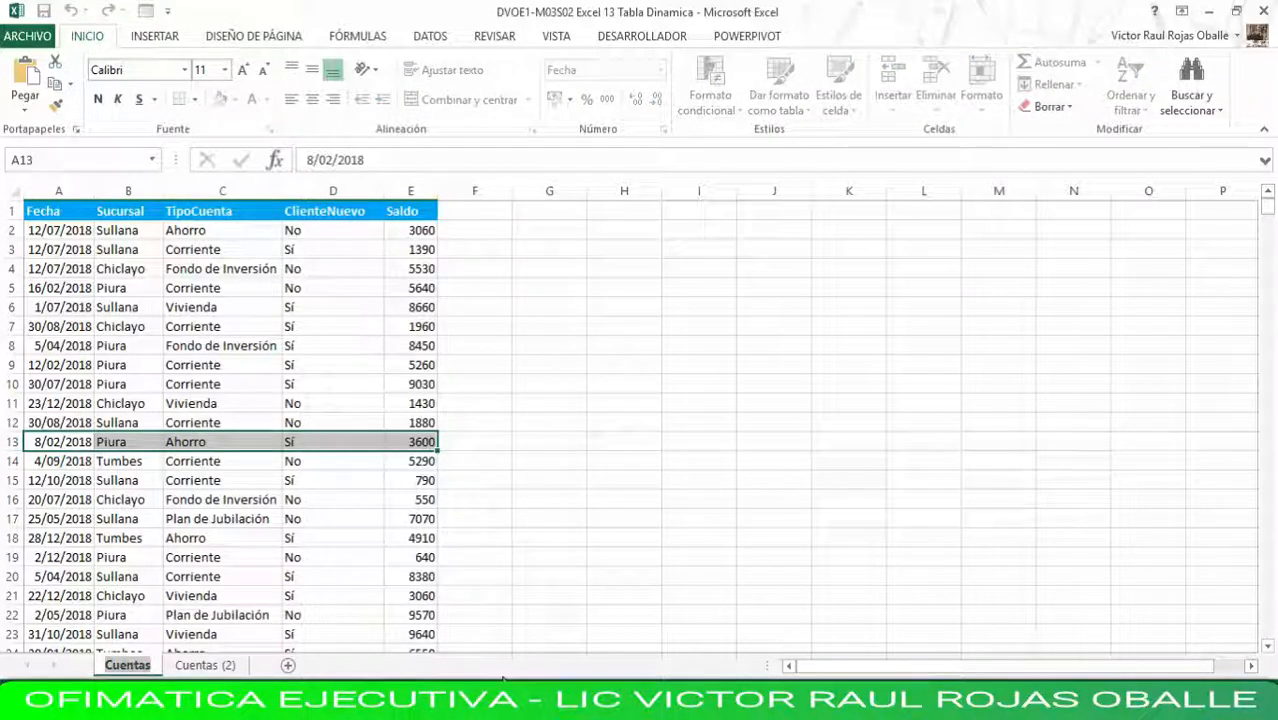
left_click(58, 232)
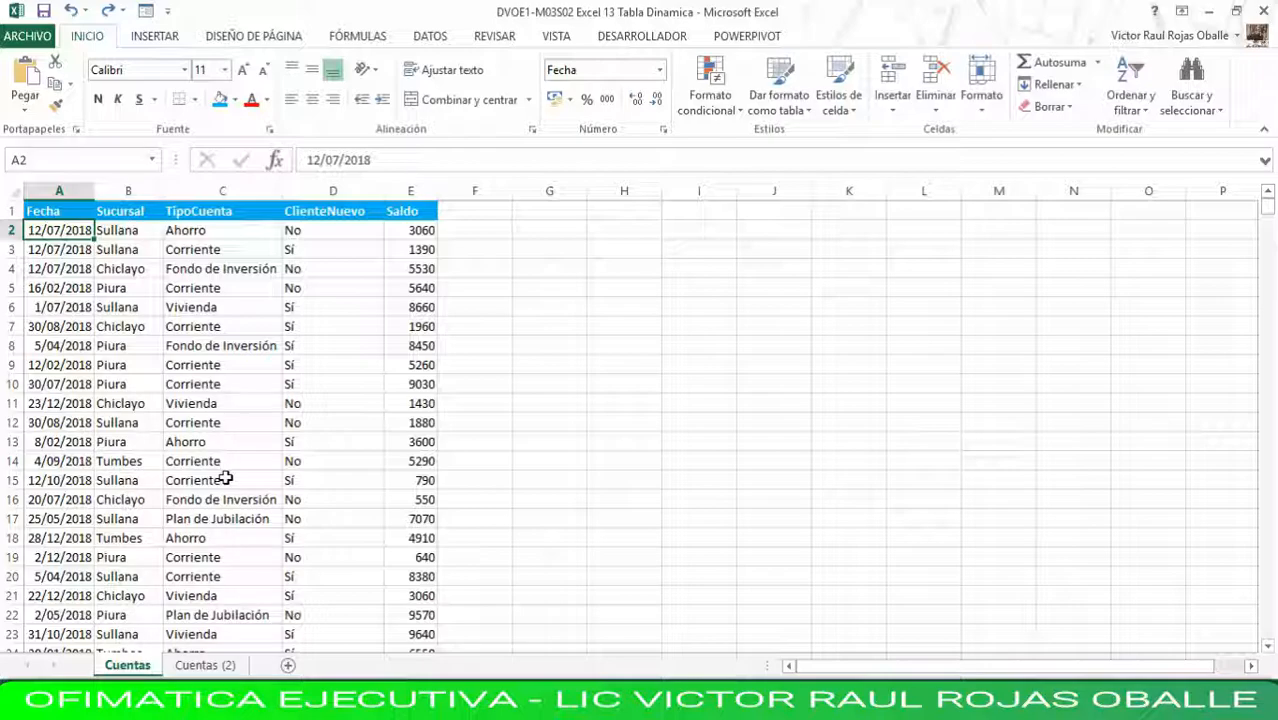
left_click(428, 37)
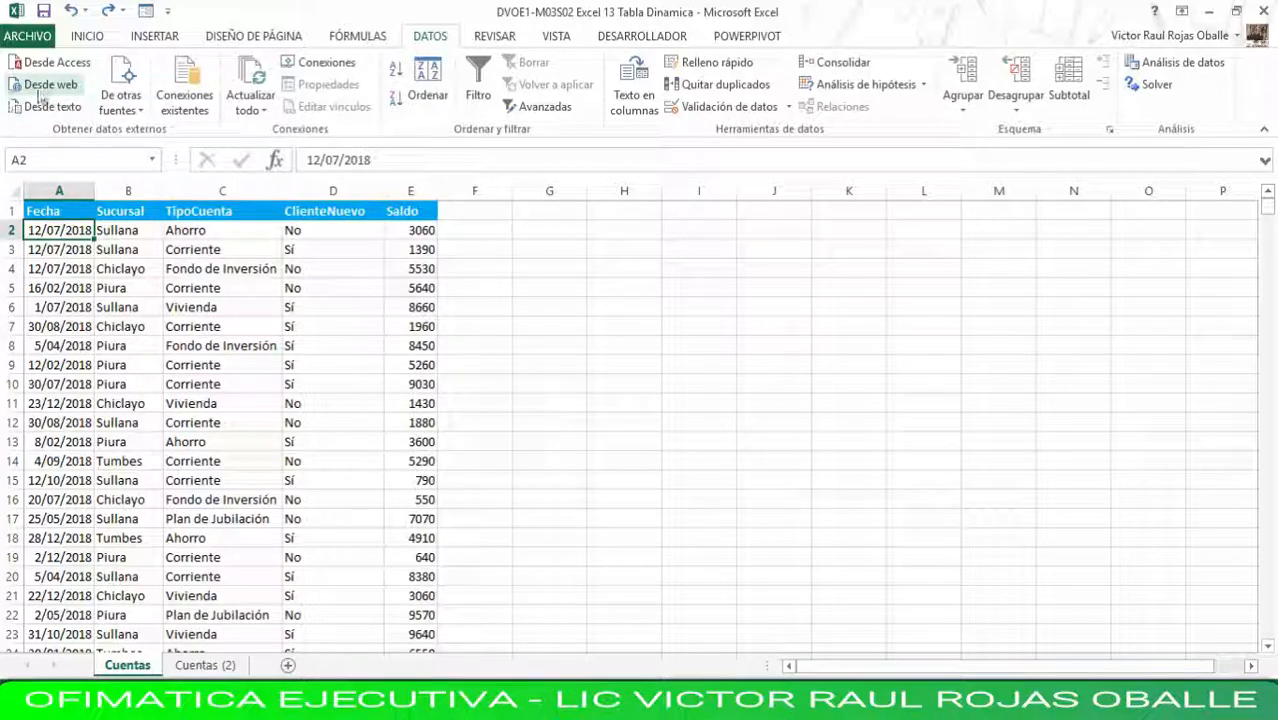
left_click(143, 109)
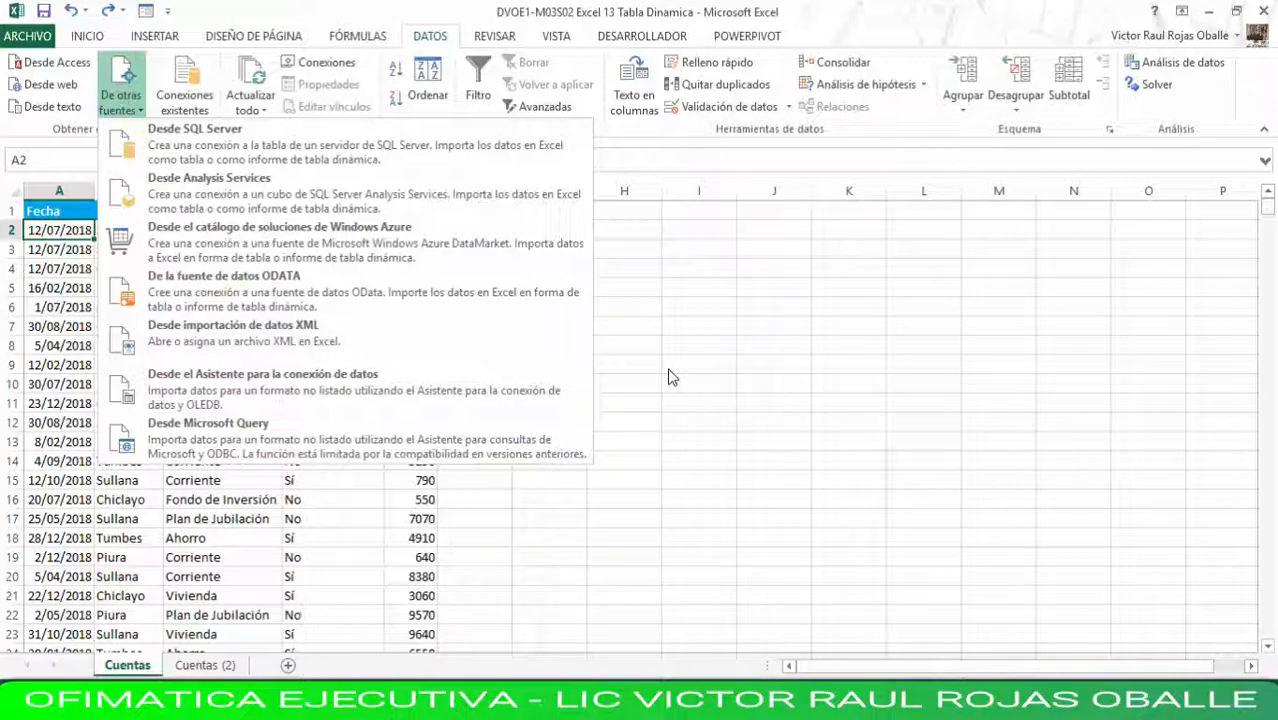
left_click(668, 223)
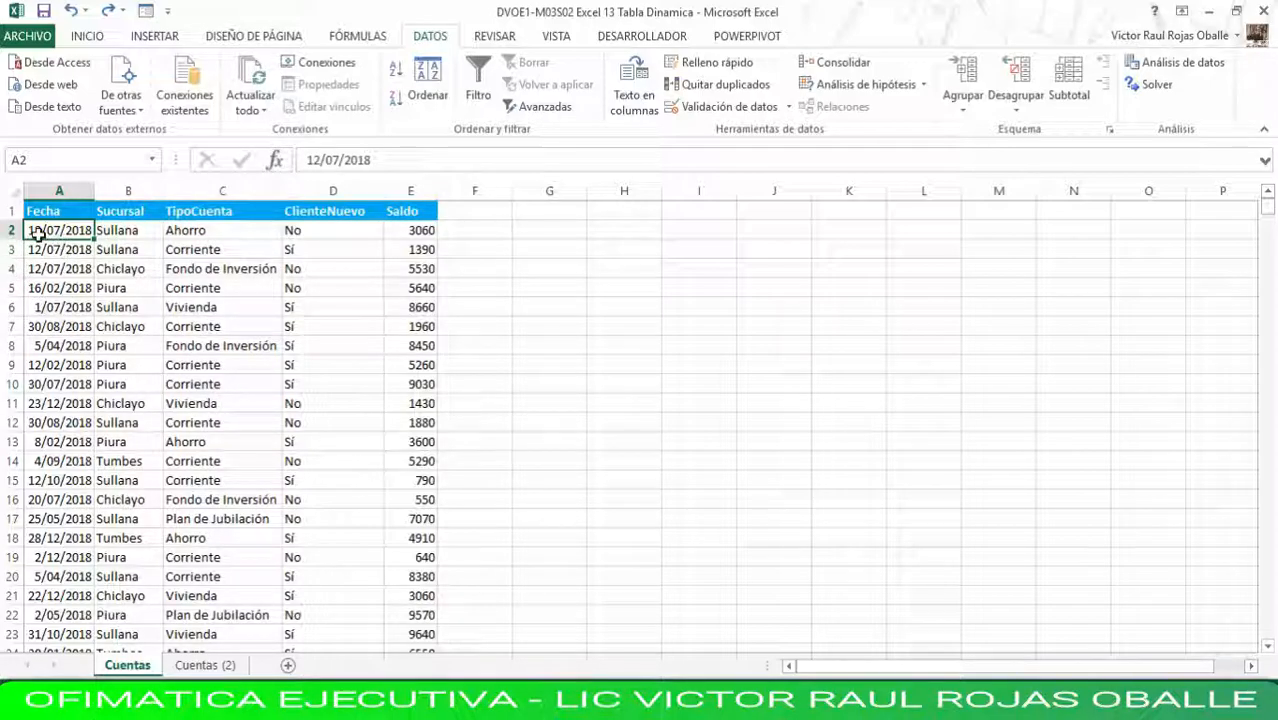
Step: Examine the extent of the account records down to the last used cell and return to cell A1
left_click_drag(36, 232, 108, 462)
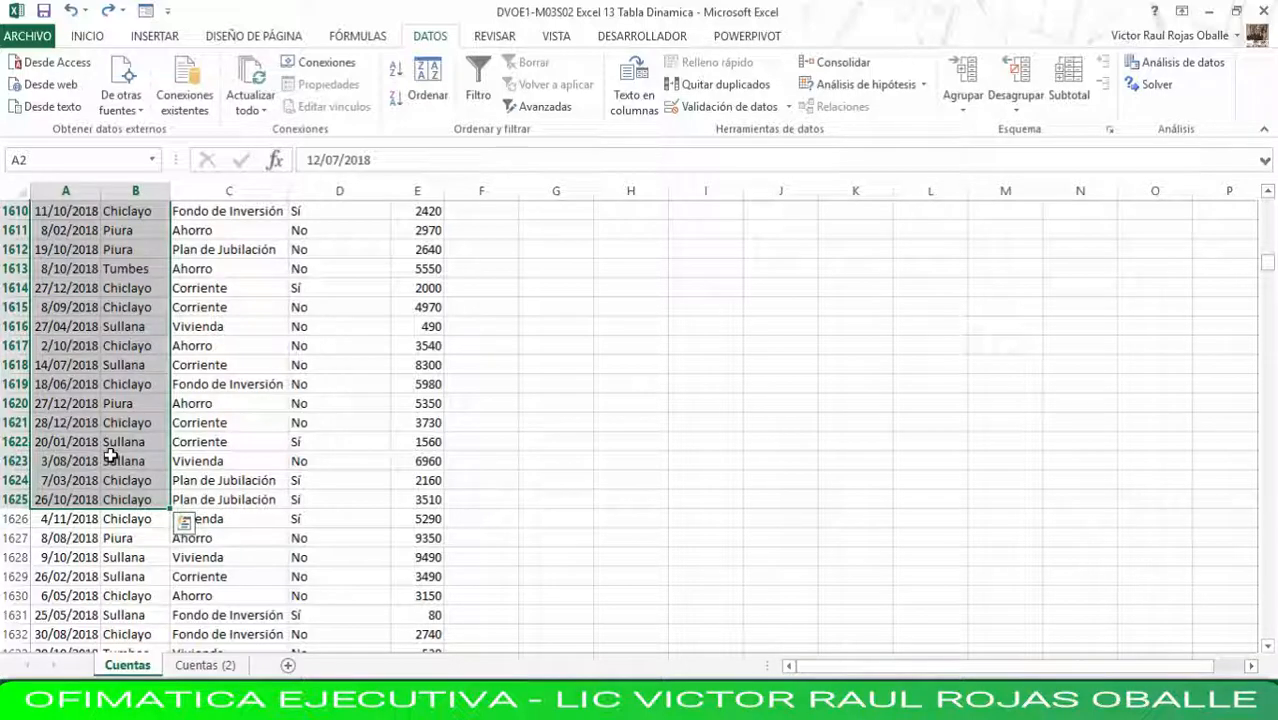
key("ctrl+Home")
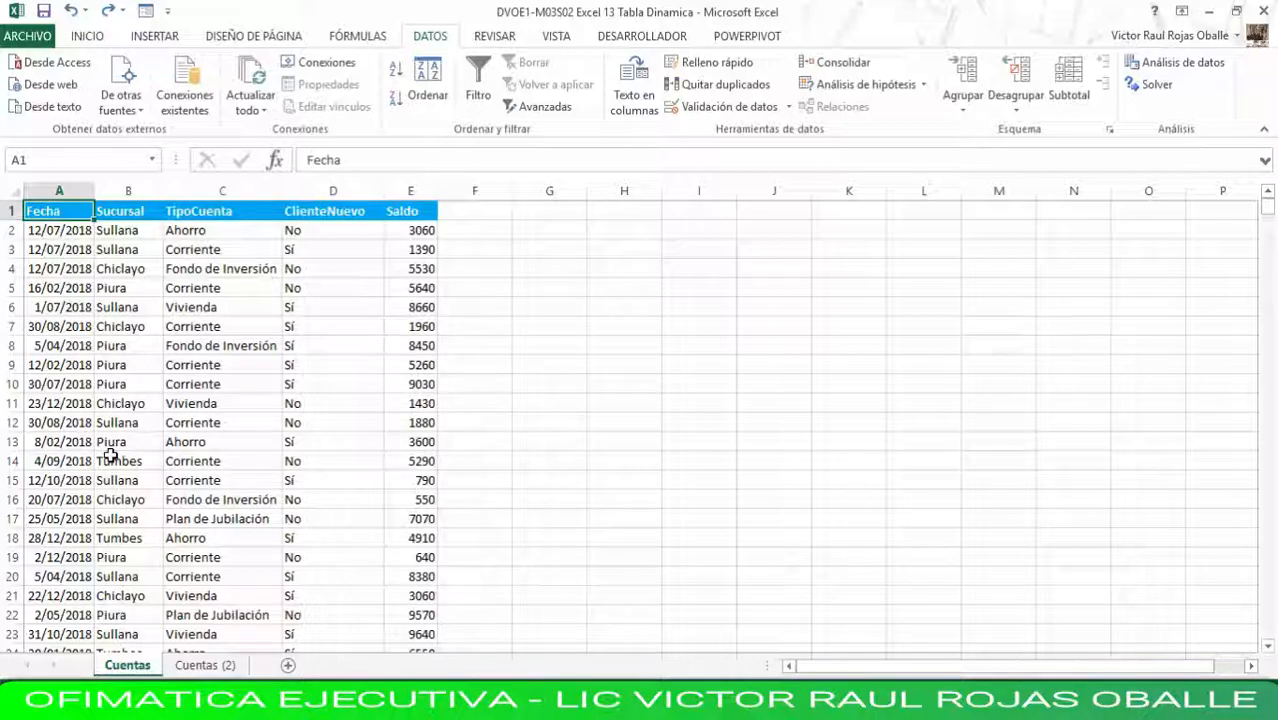
key("ctrl+End")
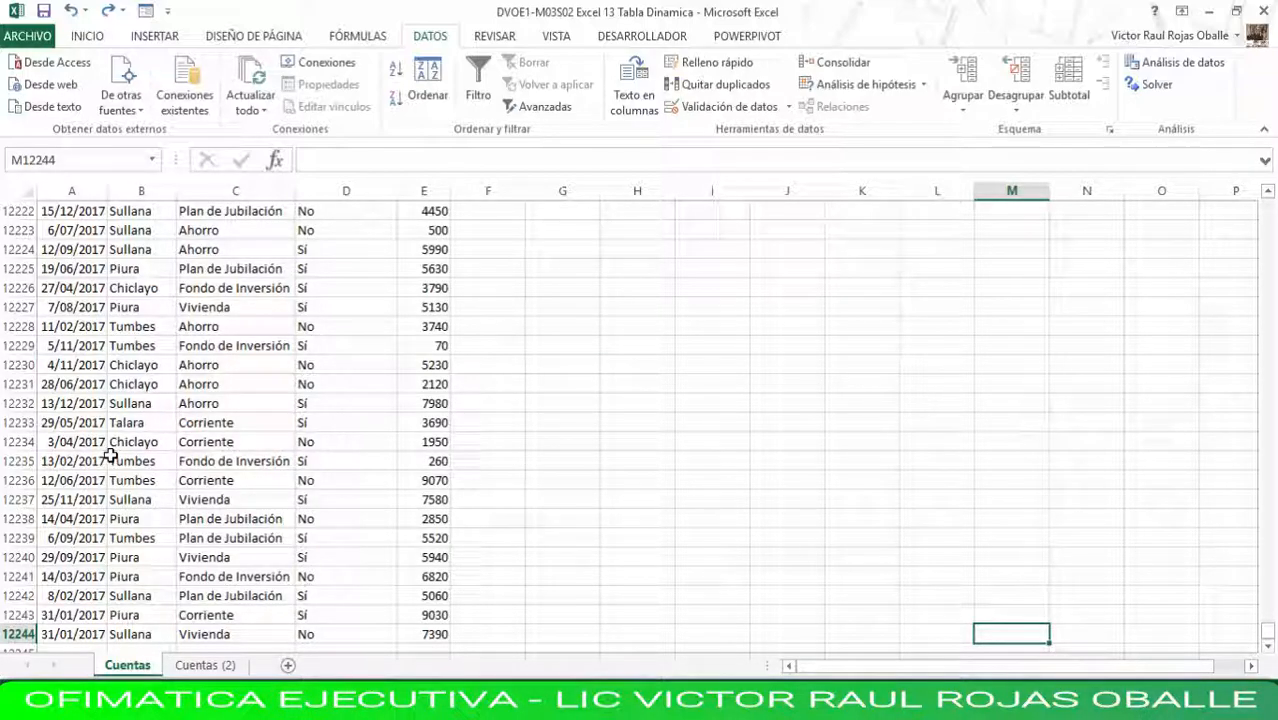
key("ctrl+Home")
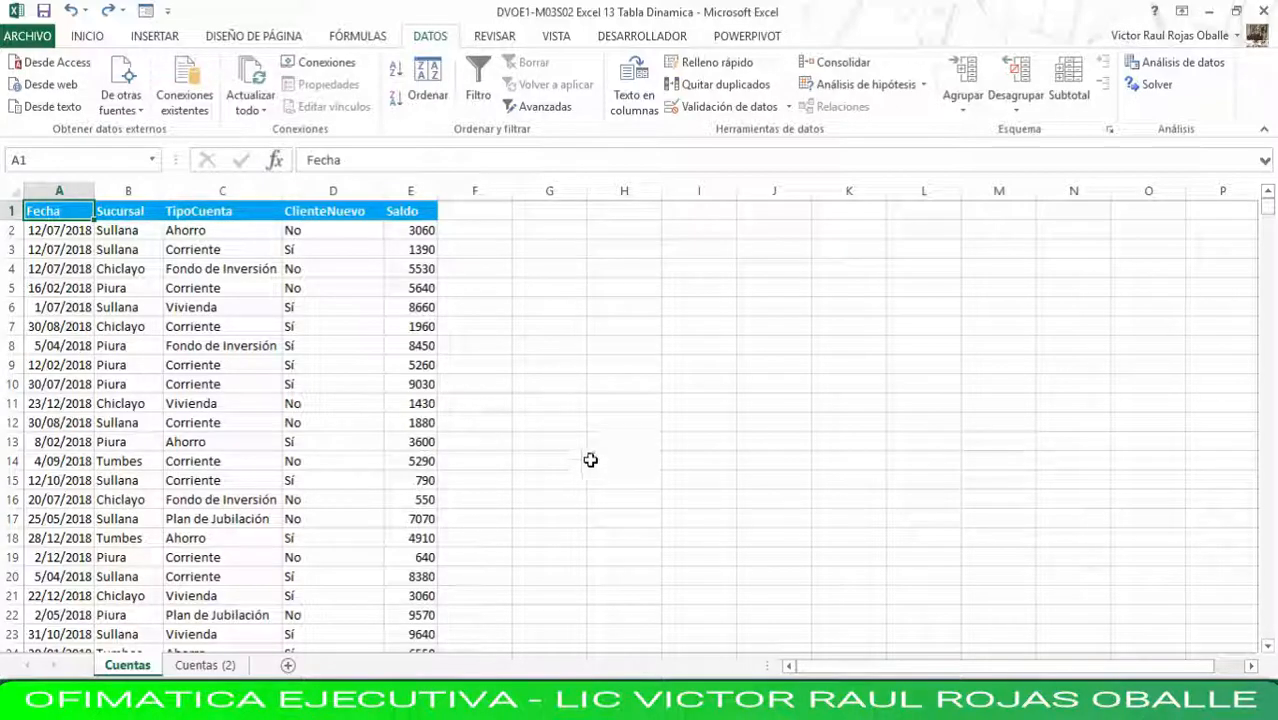
Step: Enter the branch names Sullana, Chiclayo and Piura in cells G3 to G5 and return to cell A1
left_click(556, 248)
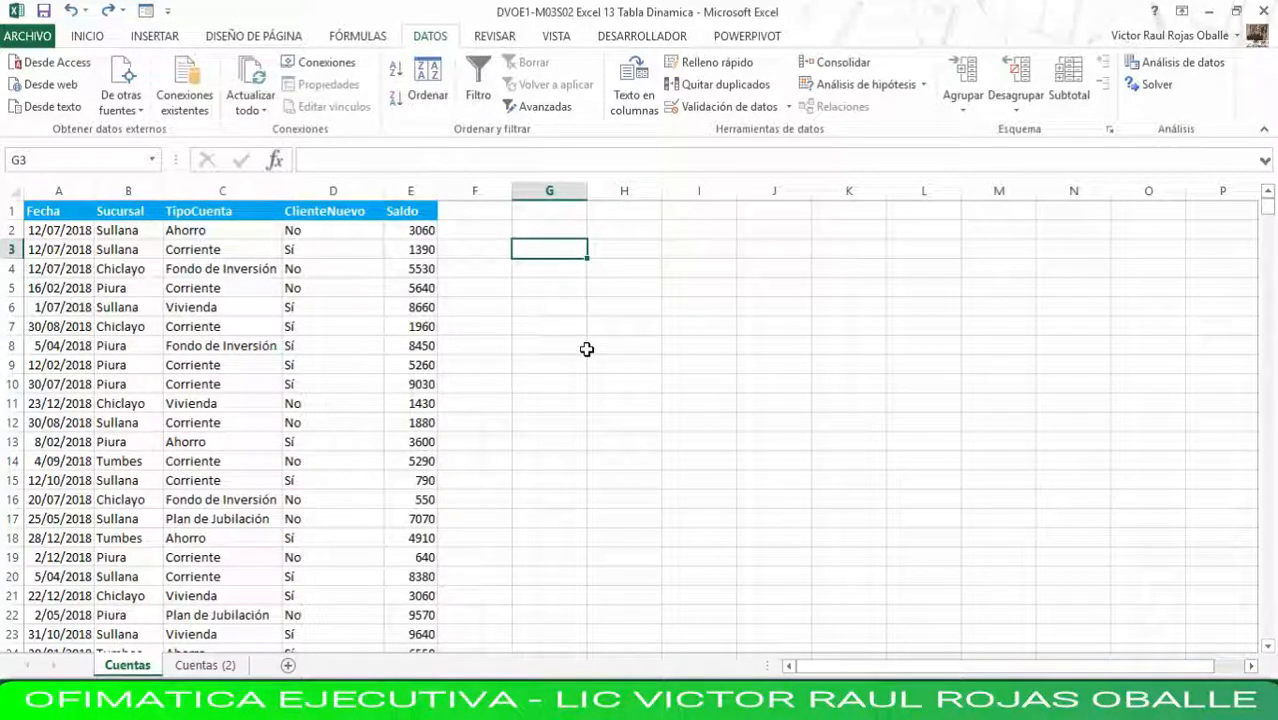
type("S")
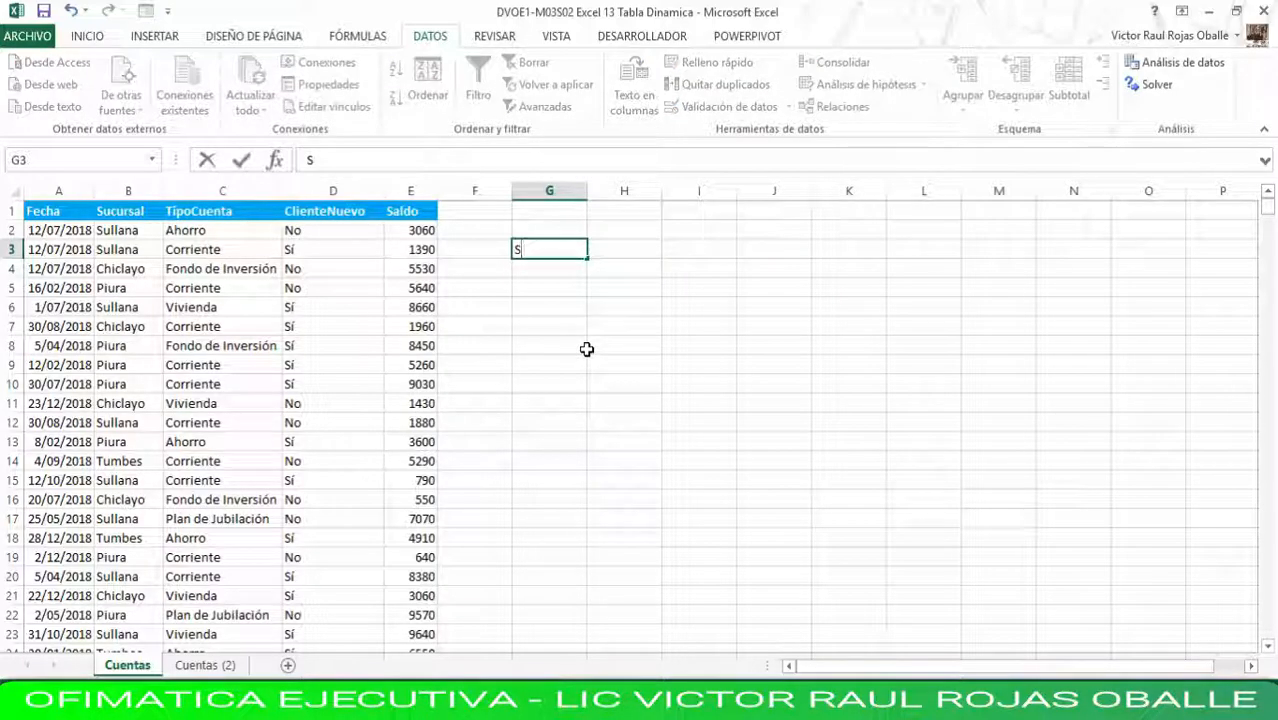
type("ullana")
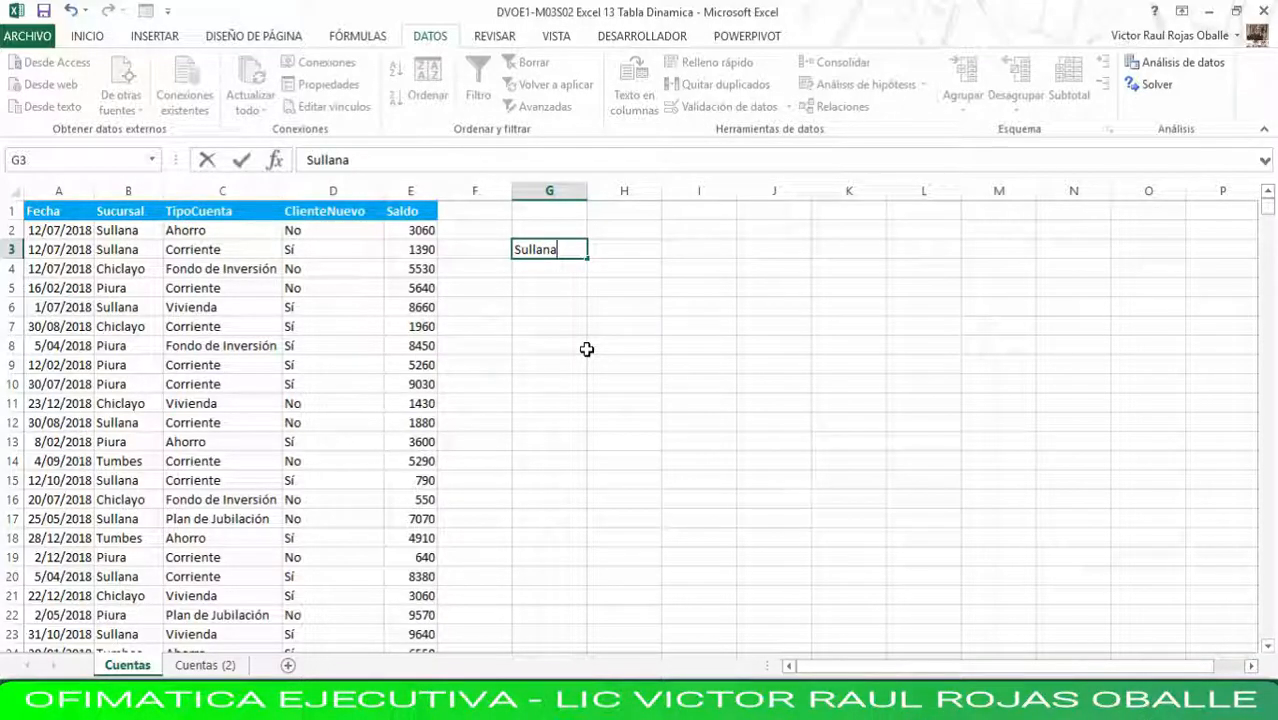
key("Return")
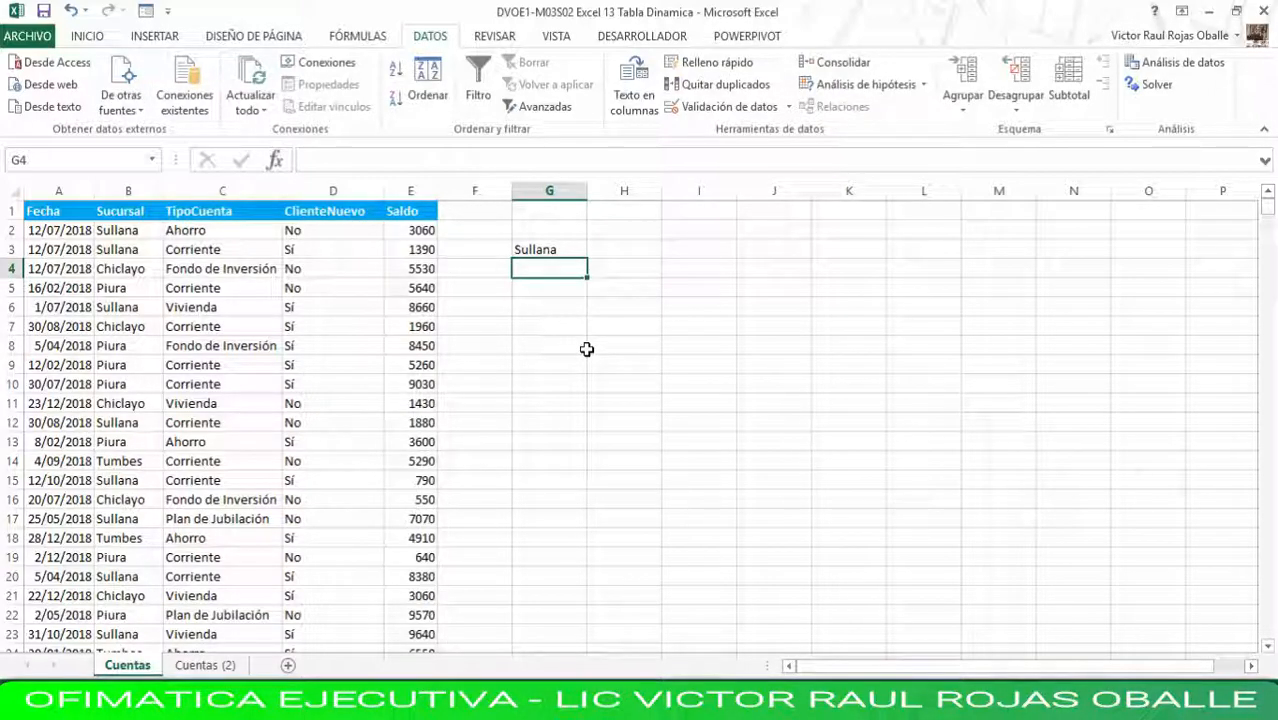
type("Chic")
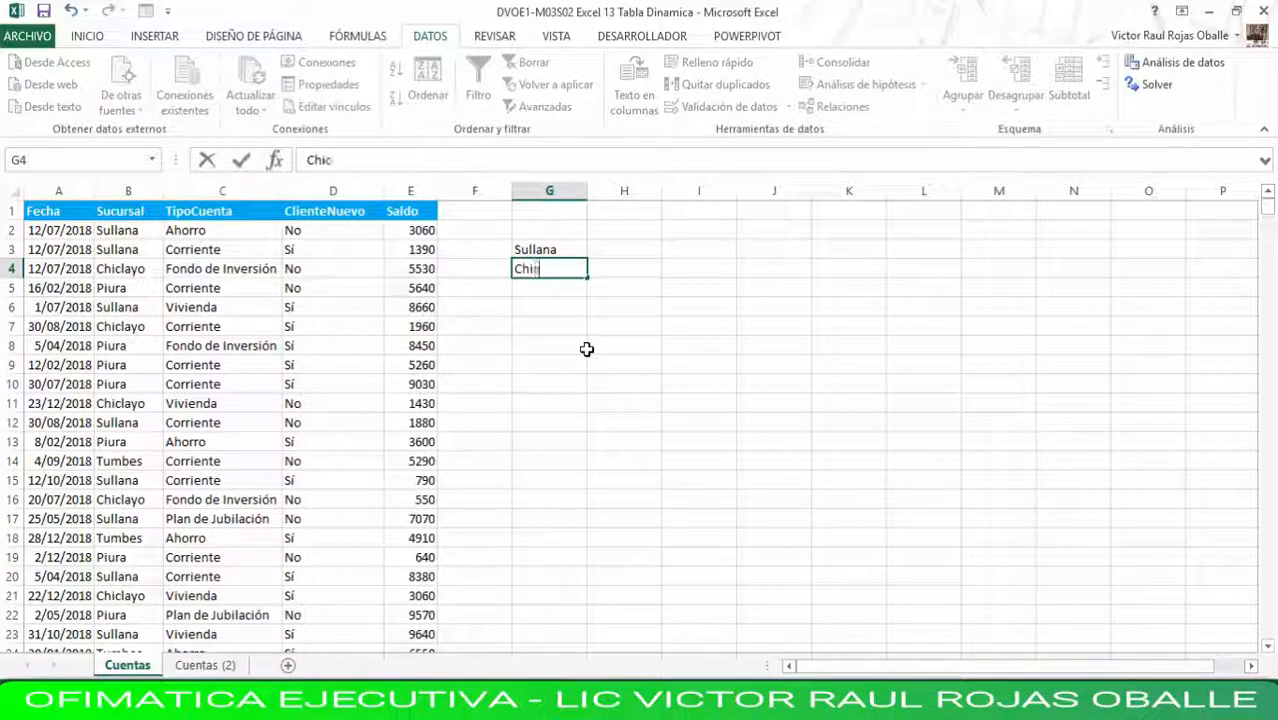
type("layo")
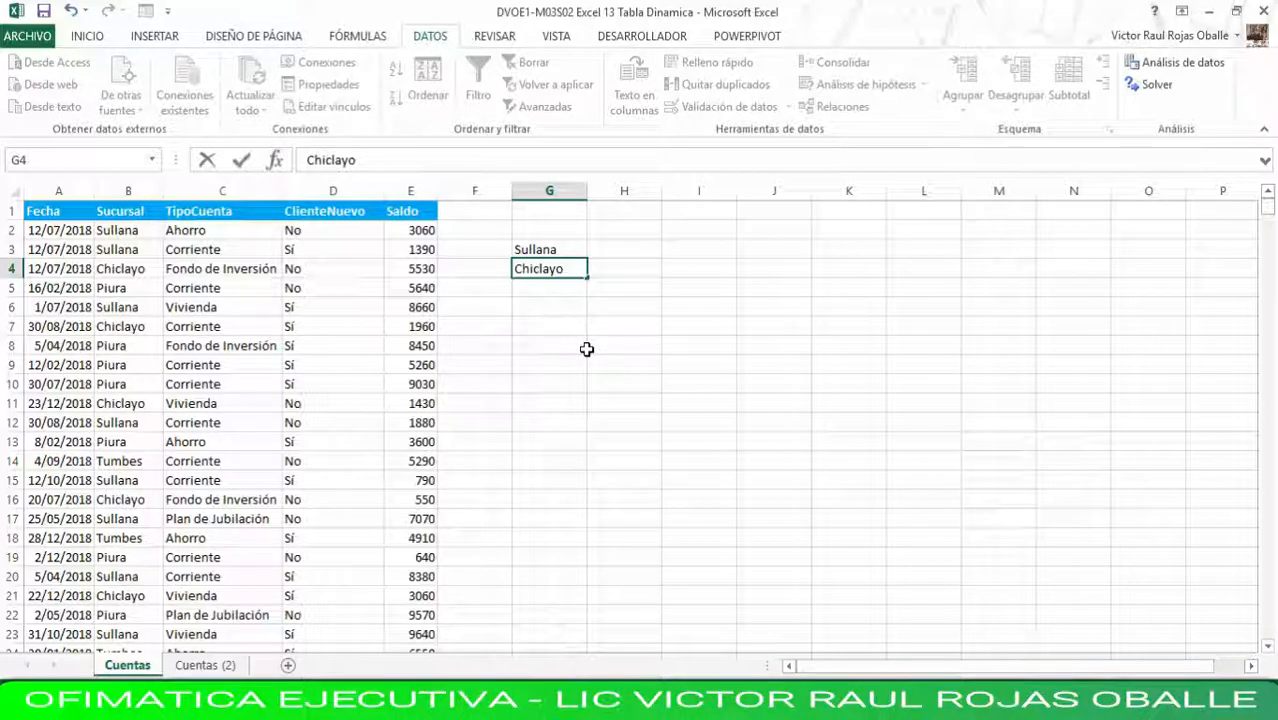
key("Return")
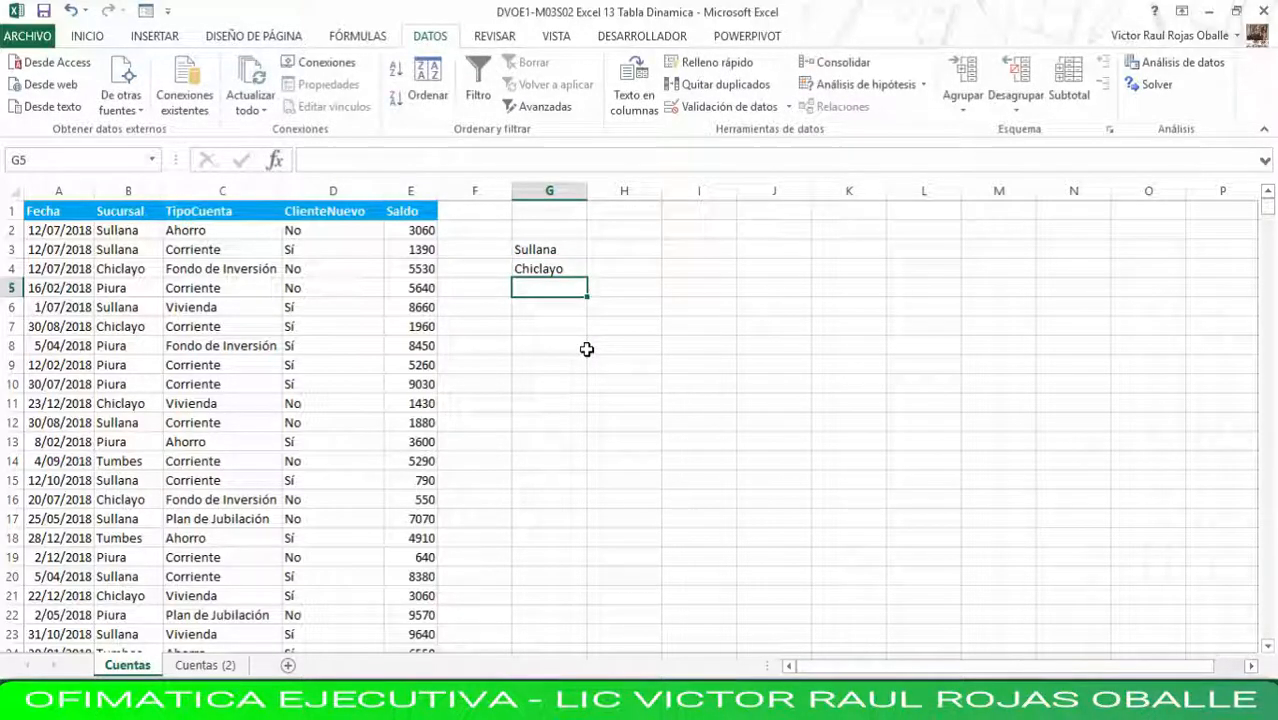
type("Piura")
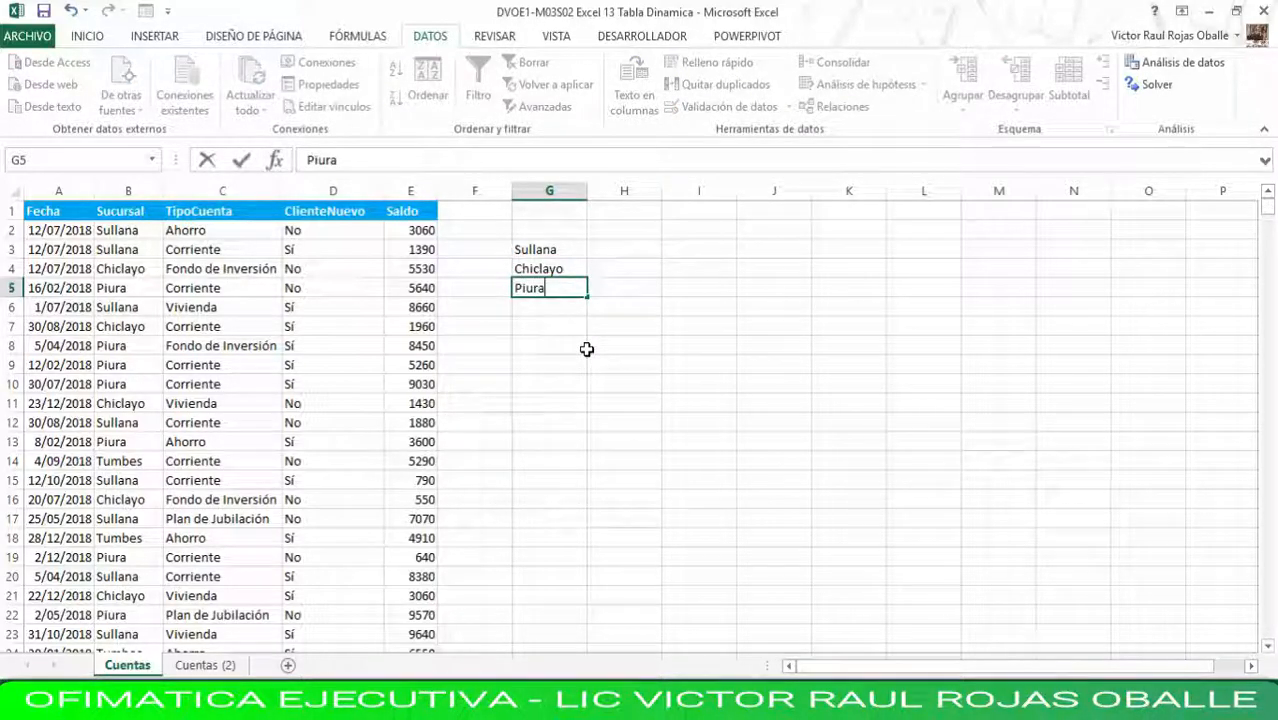
key("Return")
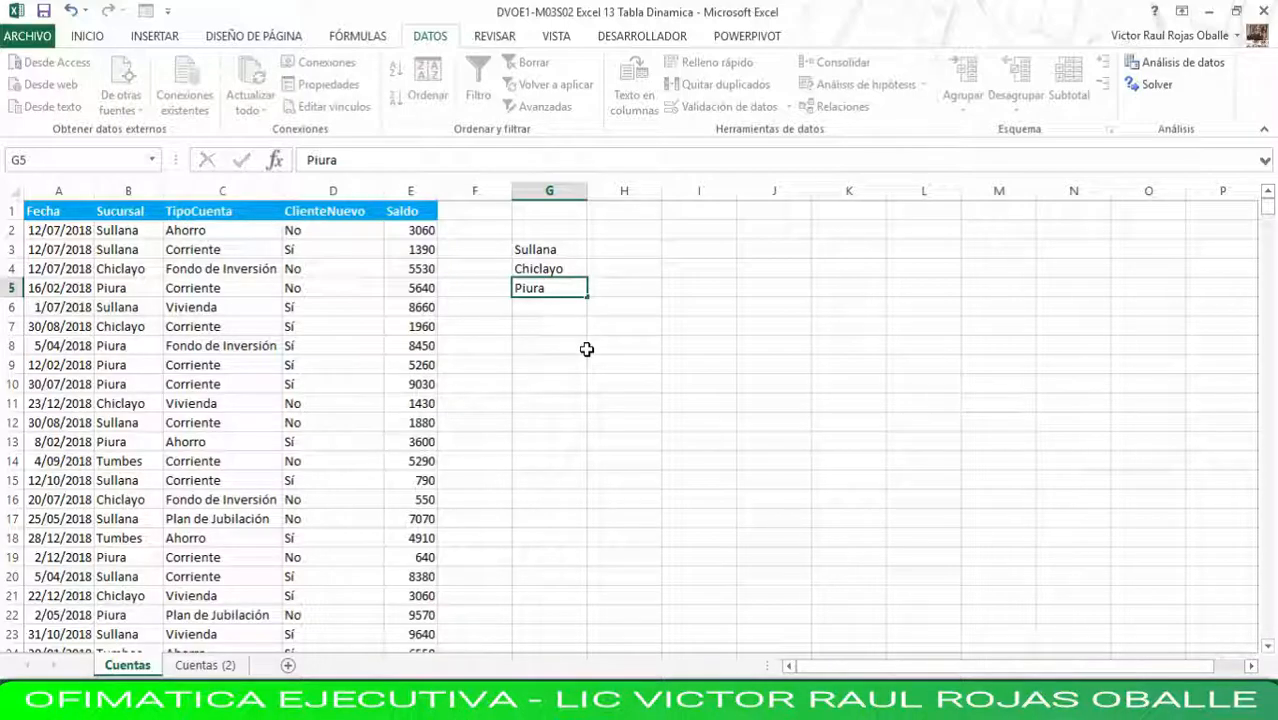
key("Up")
key("Up")
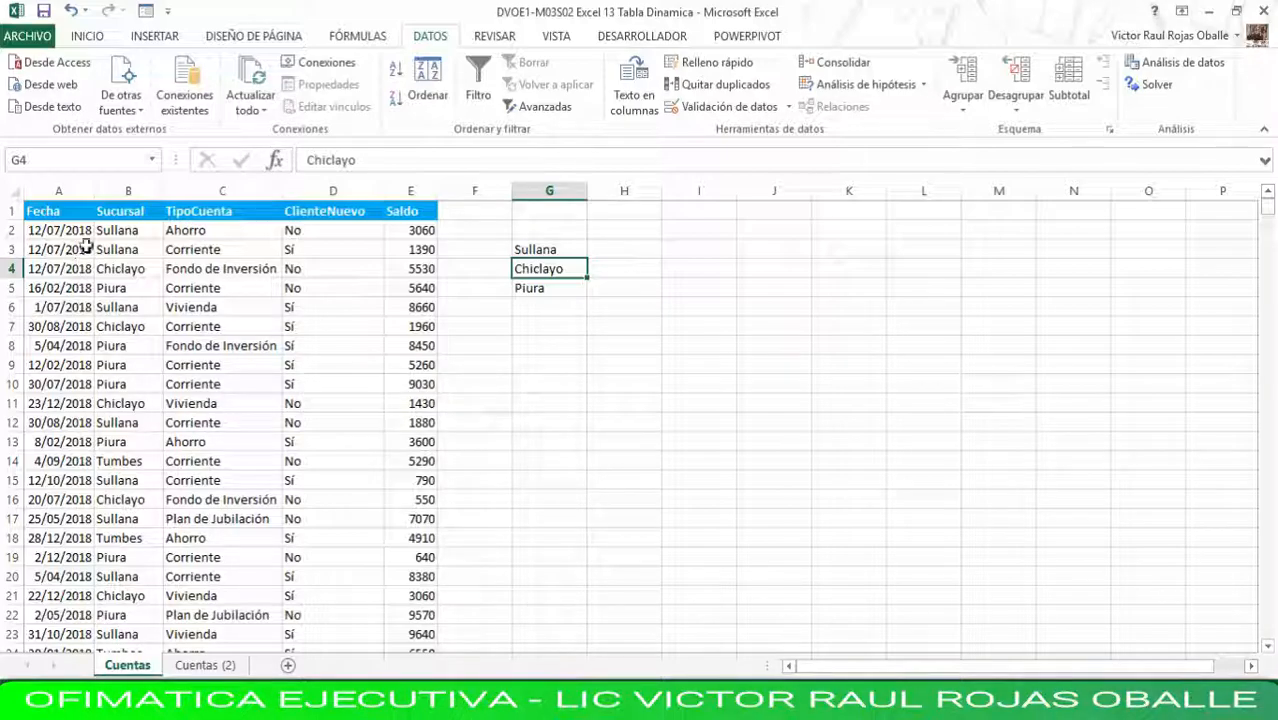
left_click(43, 210)
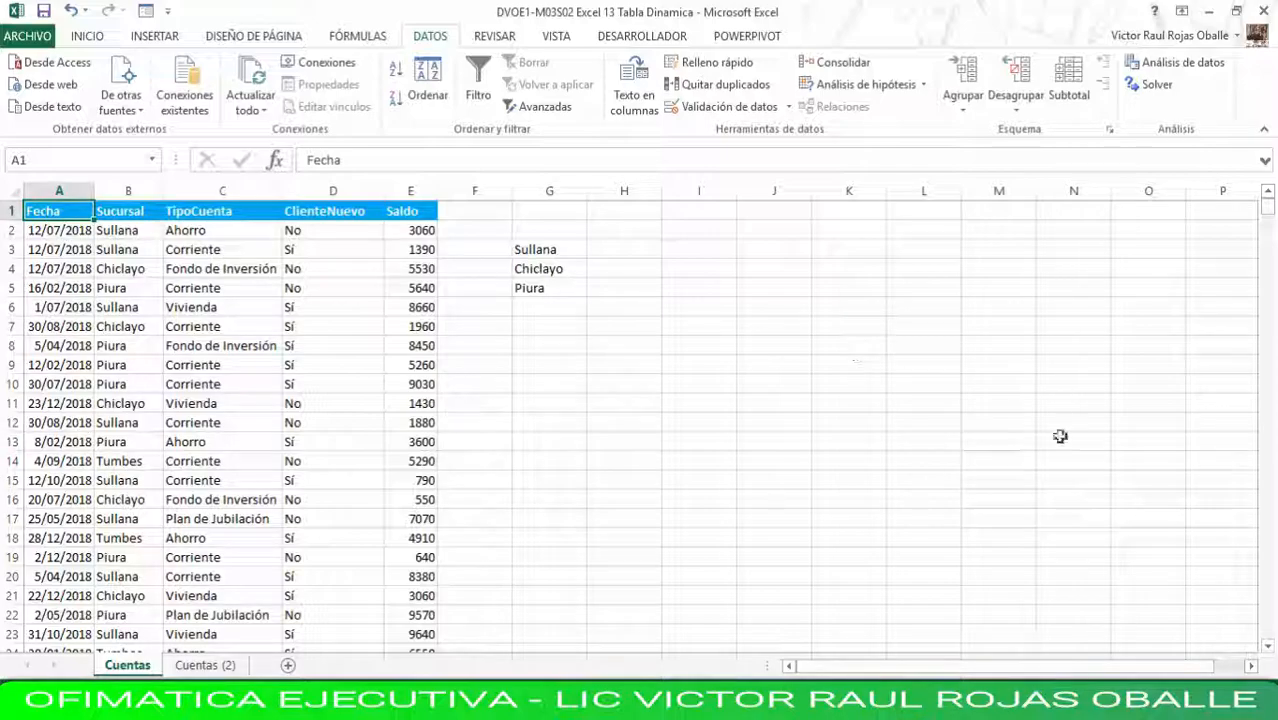
Step: Add filters to the account records' header row and list the distinct branches in the Sucursal column
left_click(86, 36)
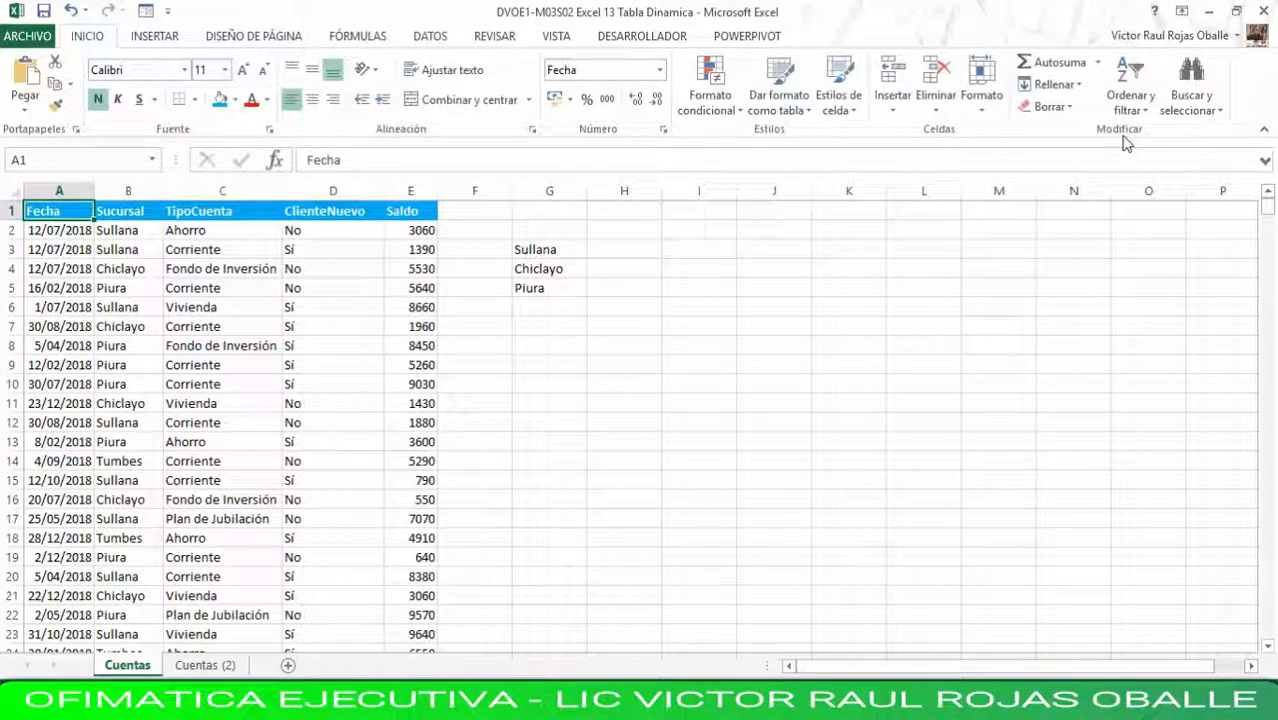
left_click(1130, 98)
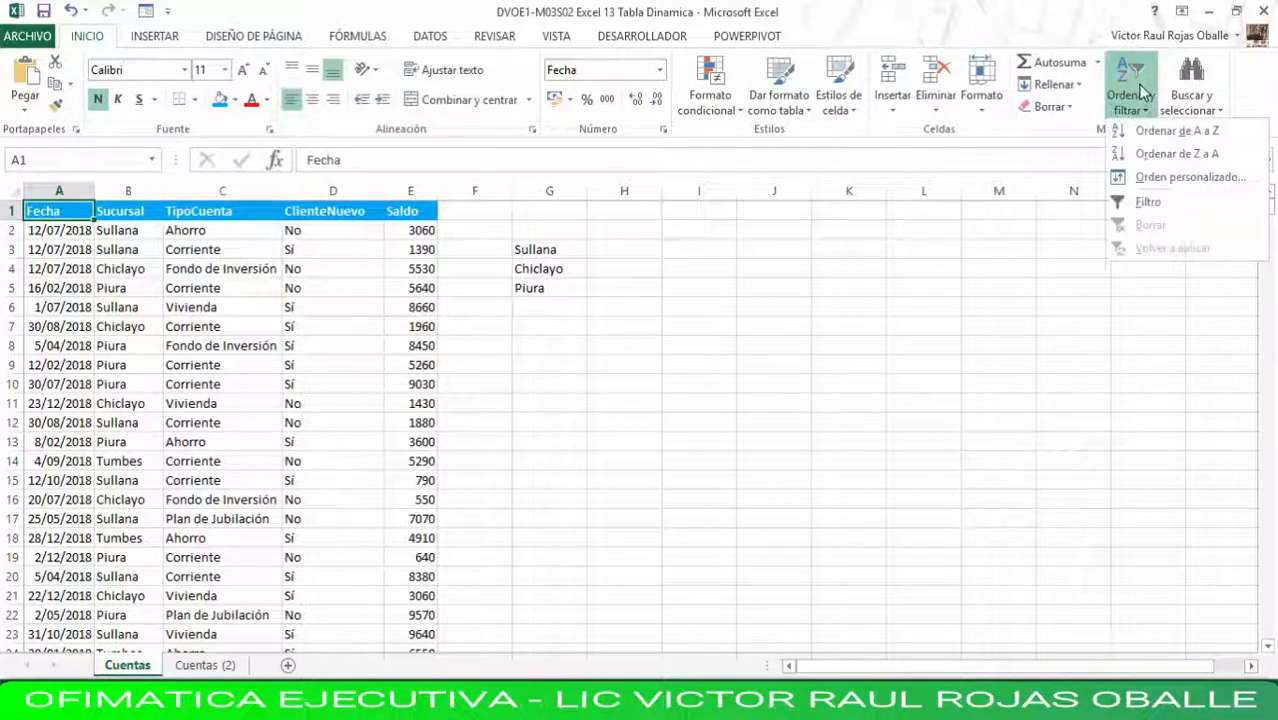
left_click(1150, 202)
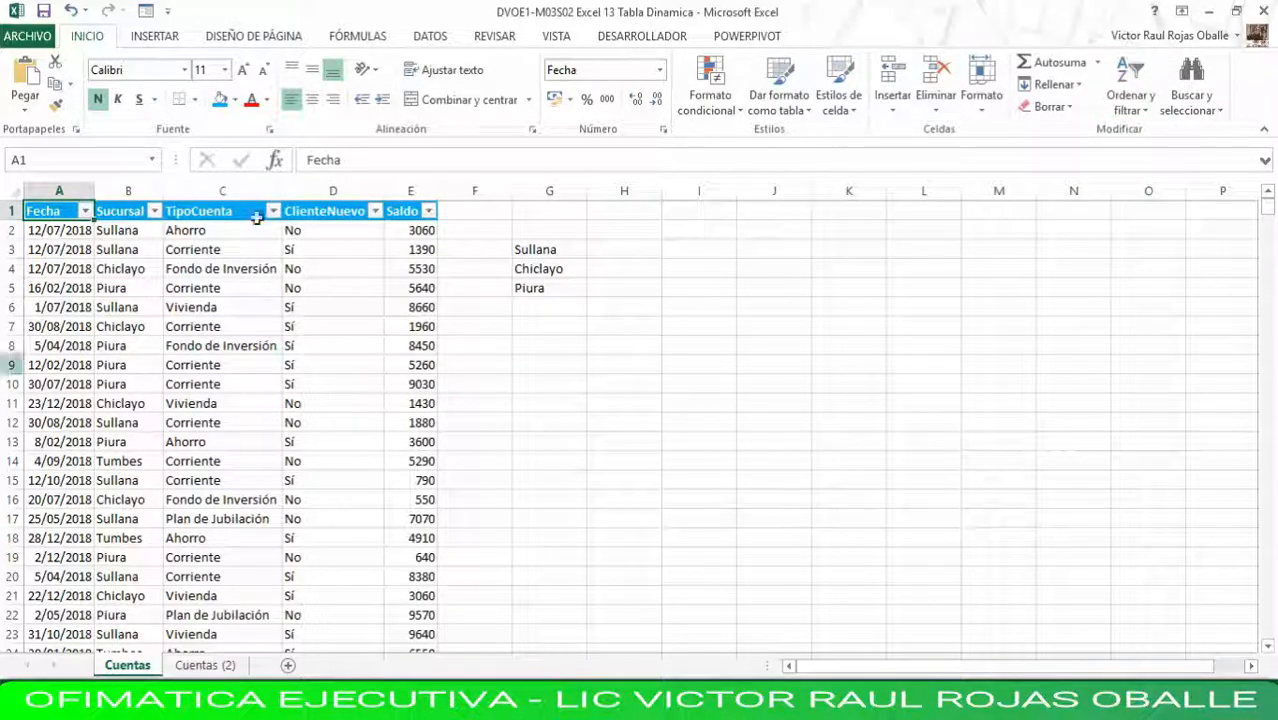
left_click(154, 211)
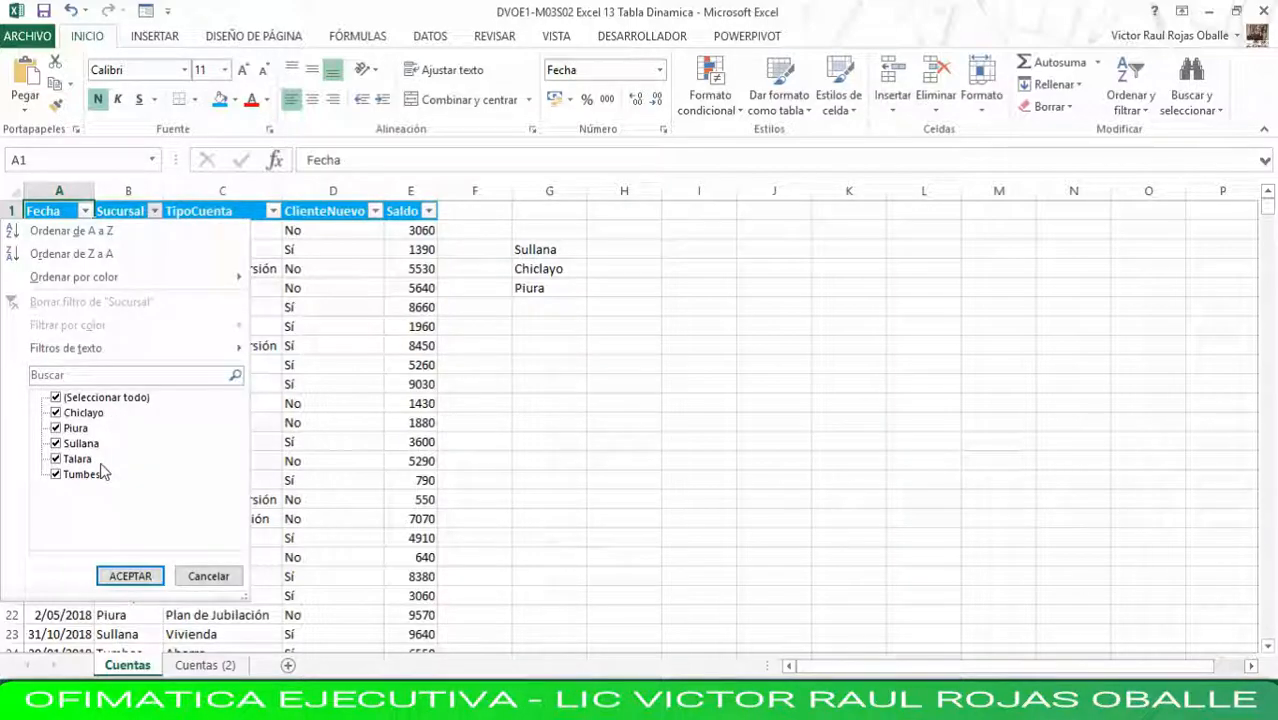
Step: Enter the remaining branch names Talara and Tumbes in cells G6 and G7
left_click(538, 305)
left_click(538, 305)
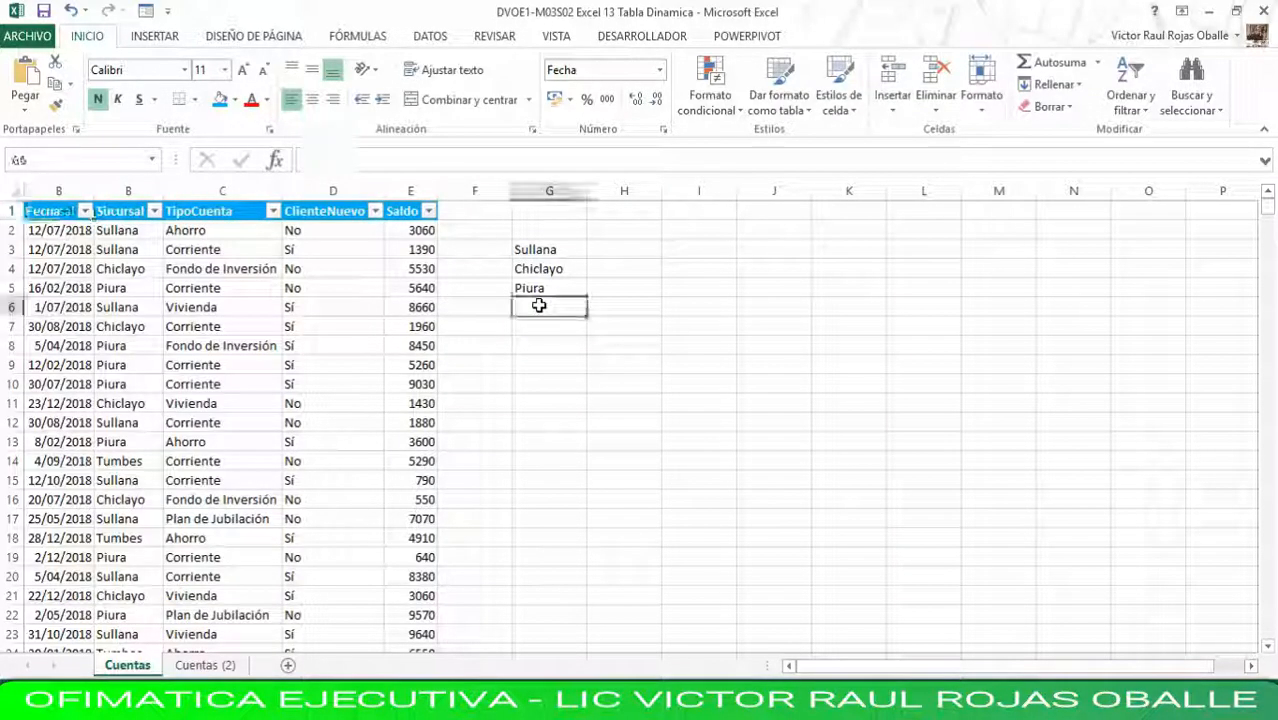
type("Talara")
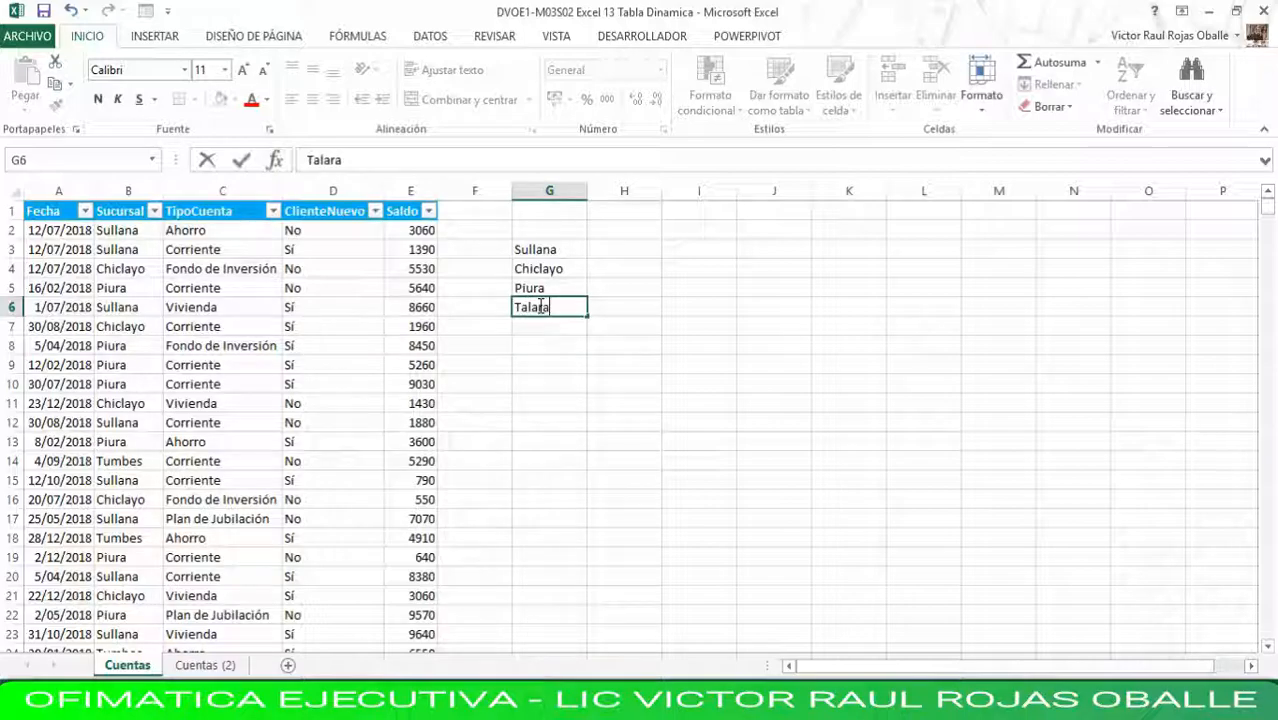
key("Return")
type("Tum")
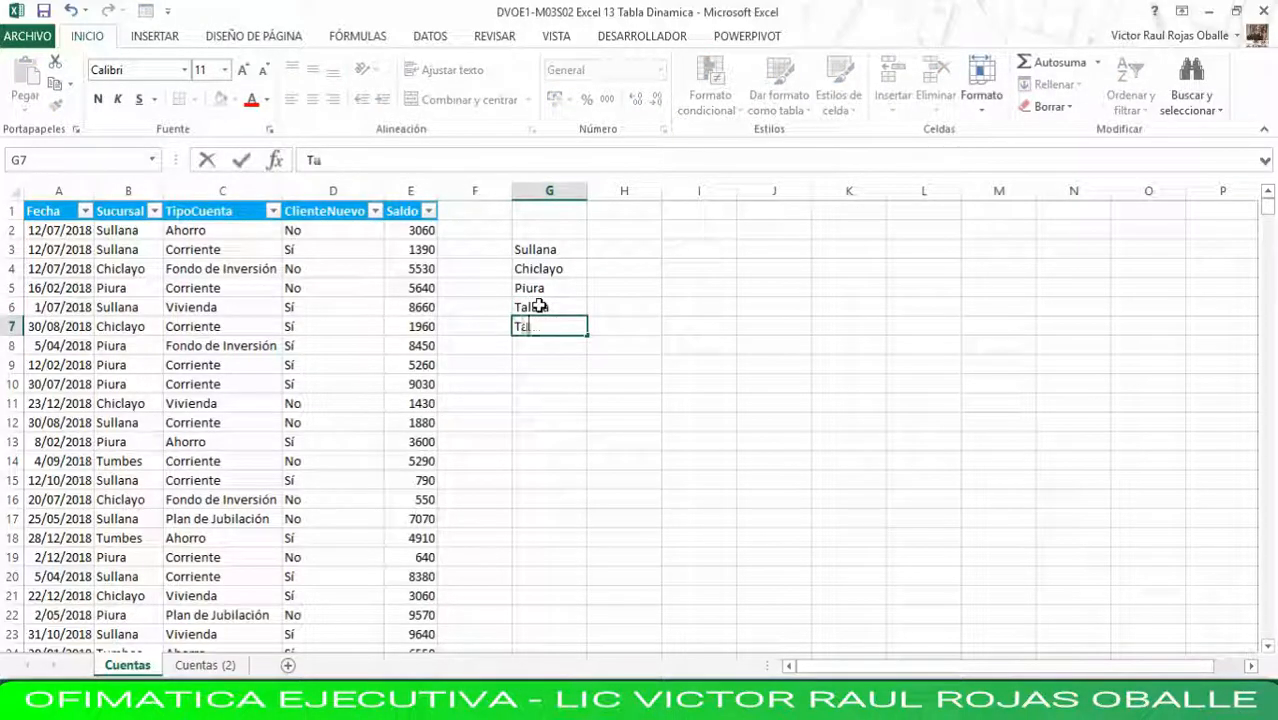
type("bes")
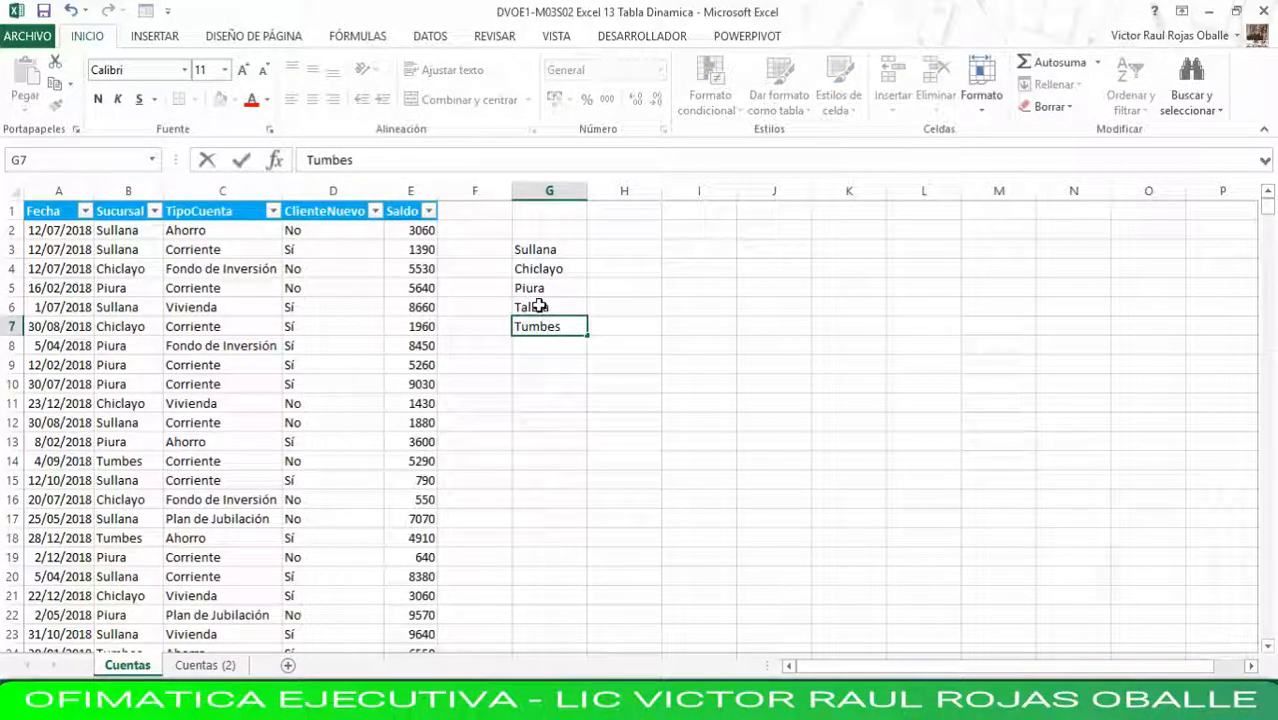
key("Return")
Step: Enter the heading Total in cell H2, beside and above the branch names
key("Up")
key("Up")
key("Up")
key("Up")
key("Up")
key("Right")
key("Left")
key("Right")
key("Up")
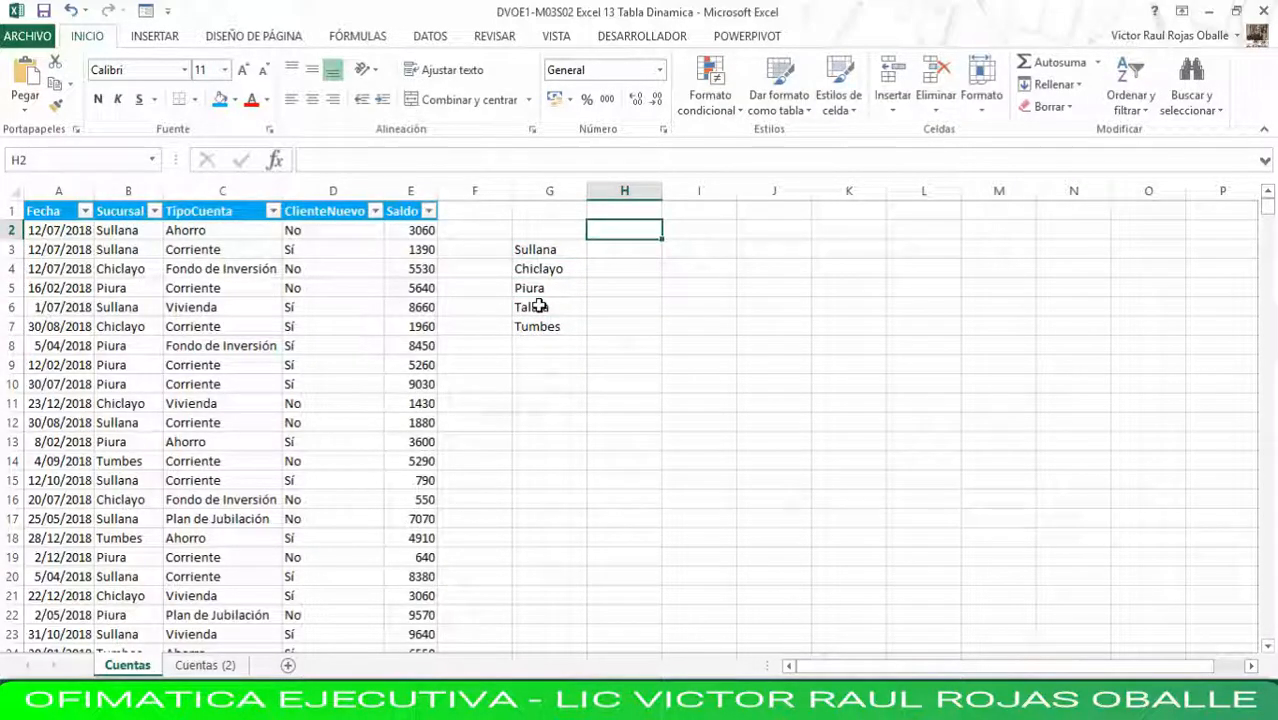
type("T")
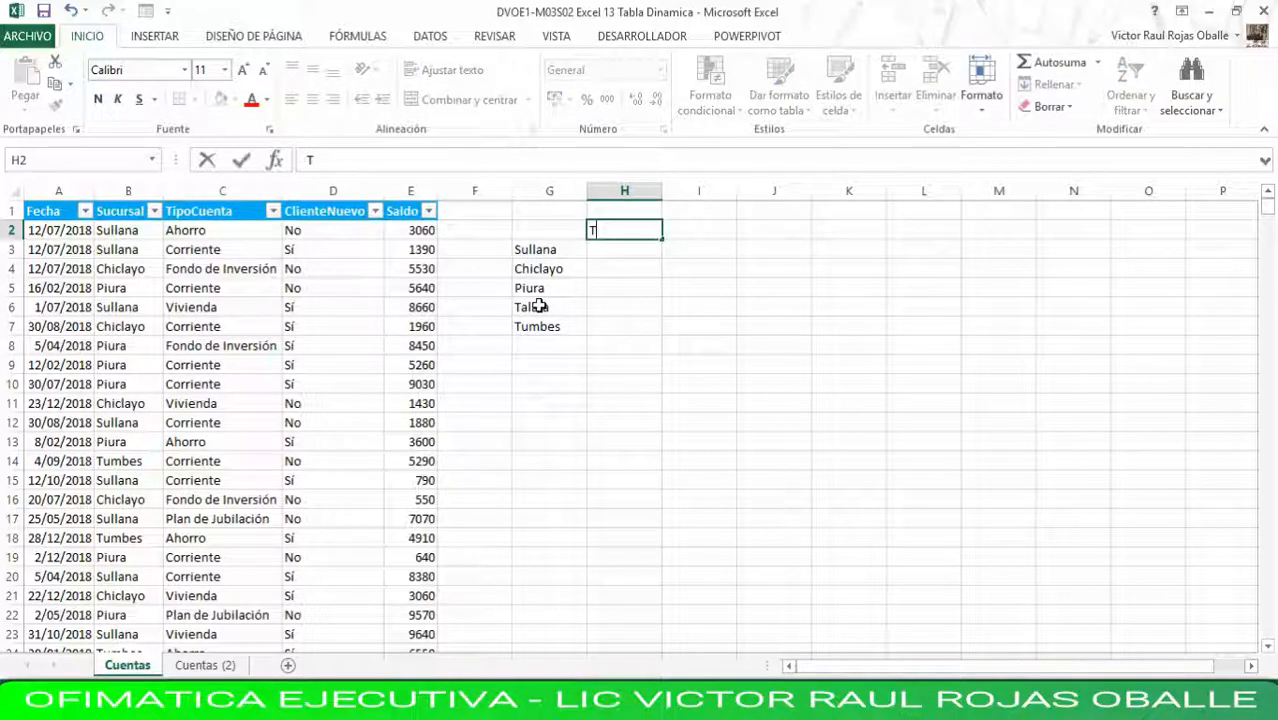
type("otal")
key("Return")
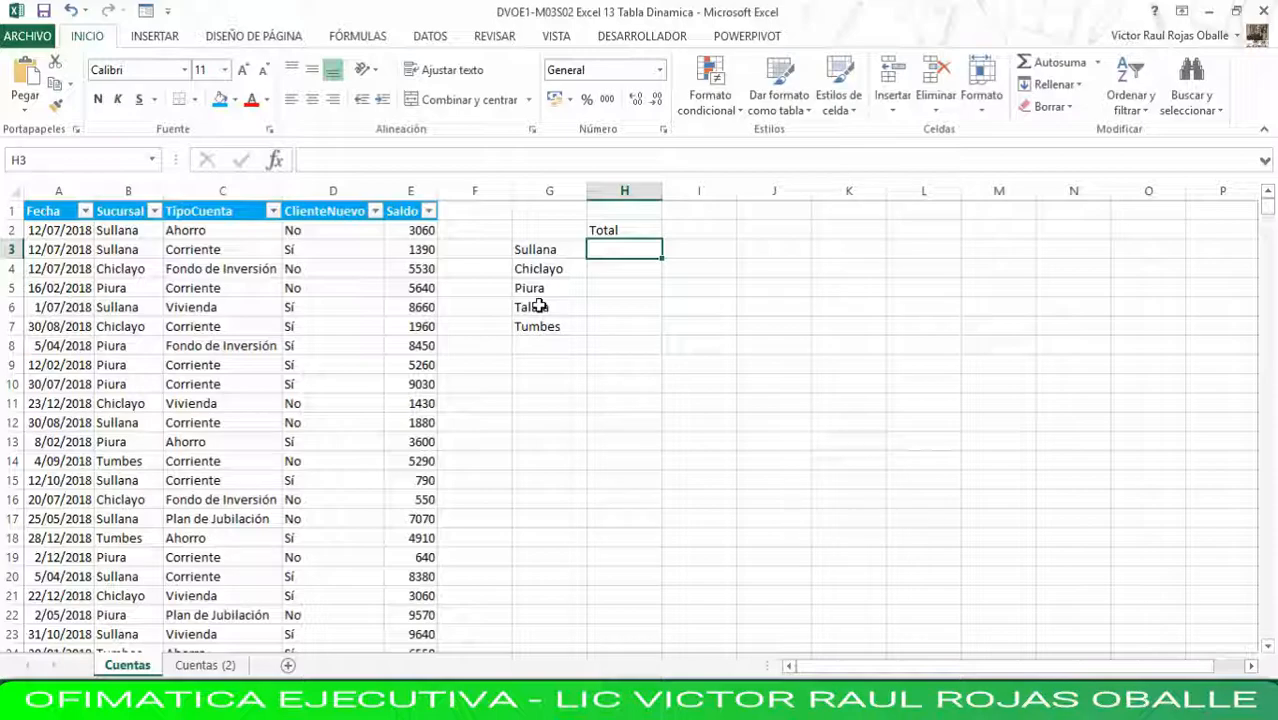
Step: Insert the SUMAR.SI function in cell H3 from the full list of functions
left_click(276, 162)
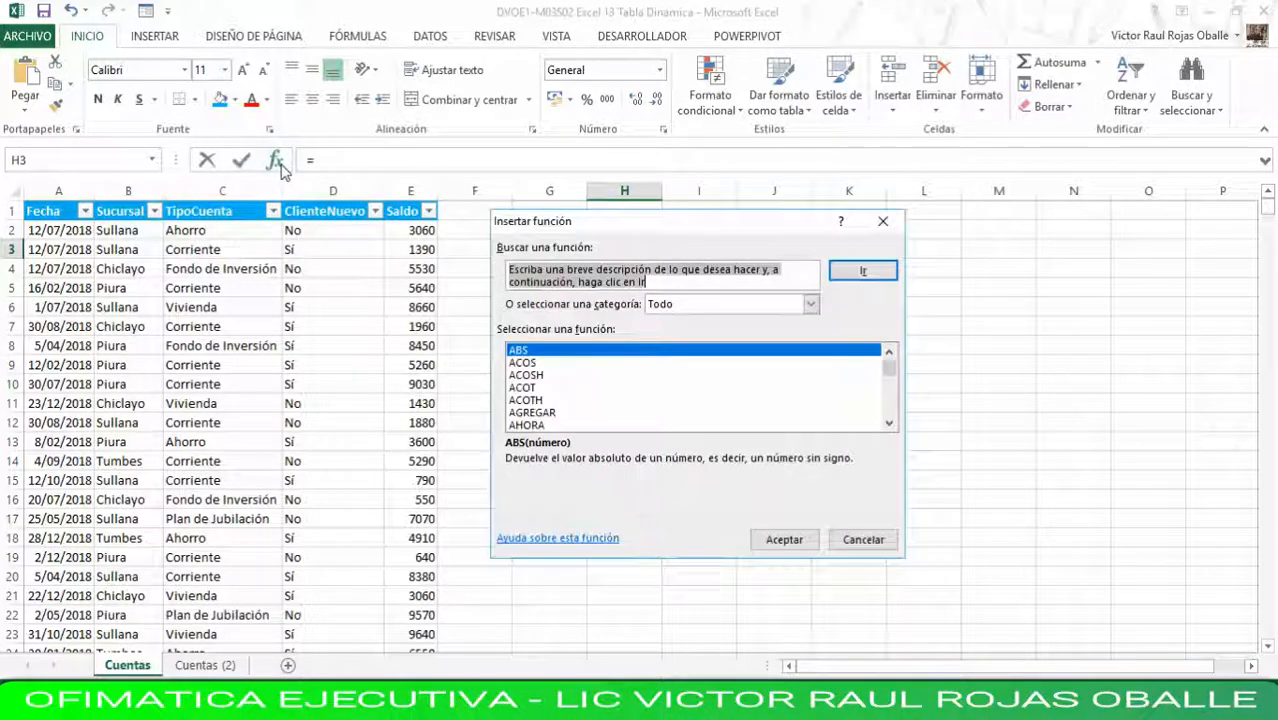
left_click(517, 400)
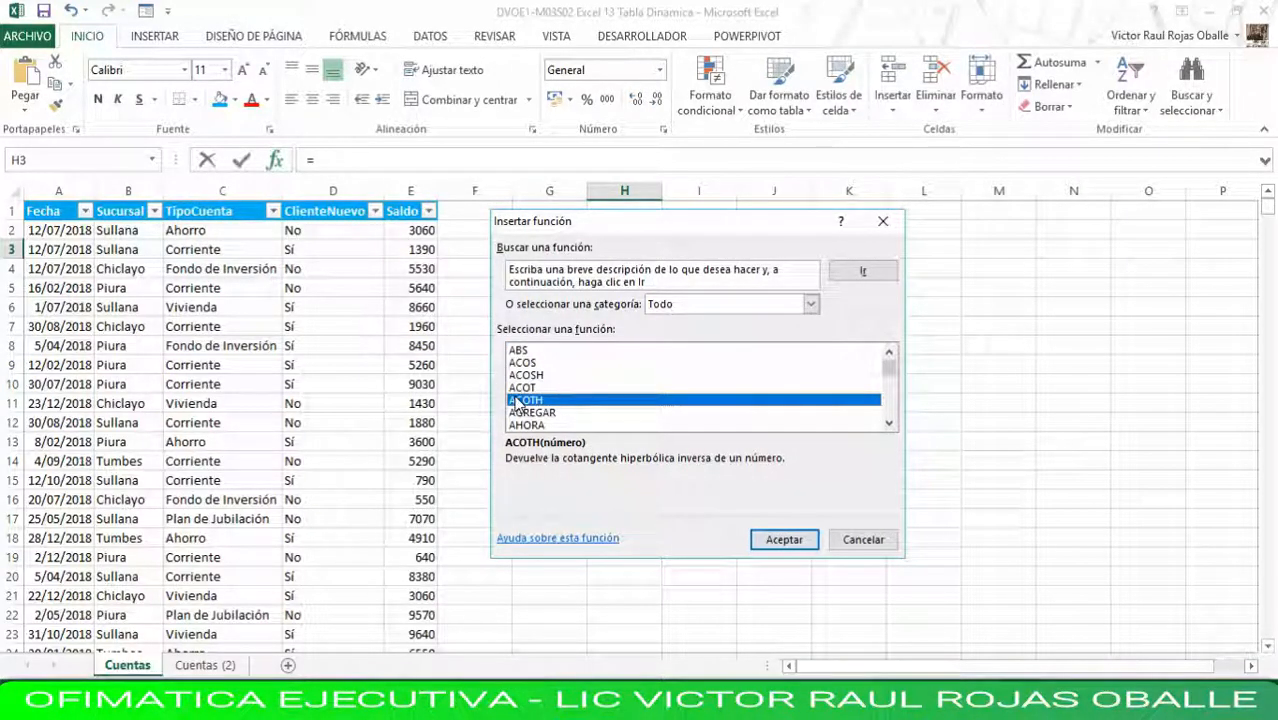
type("sumar.si")
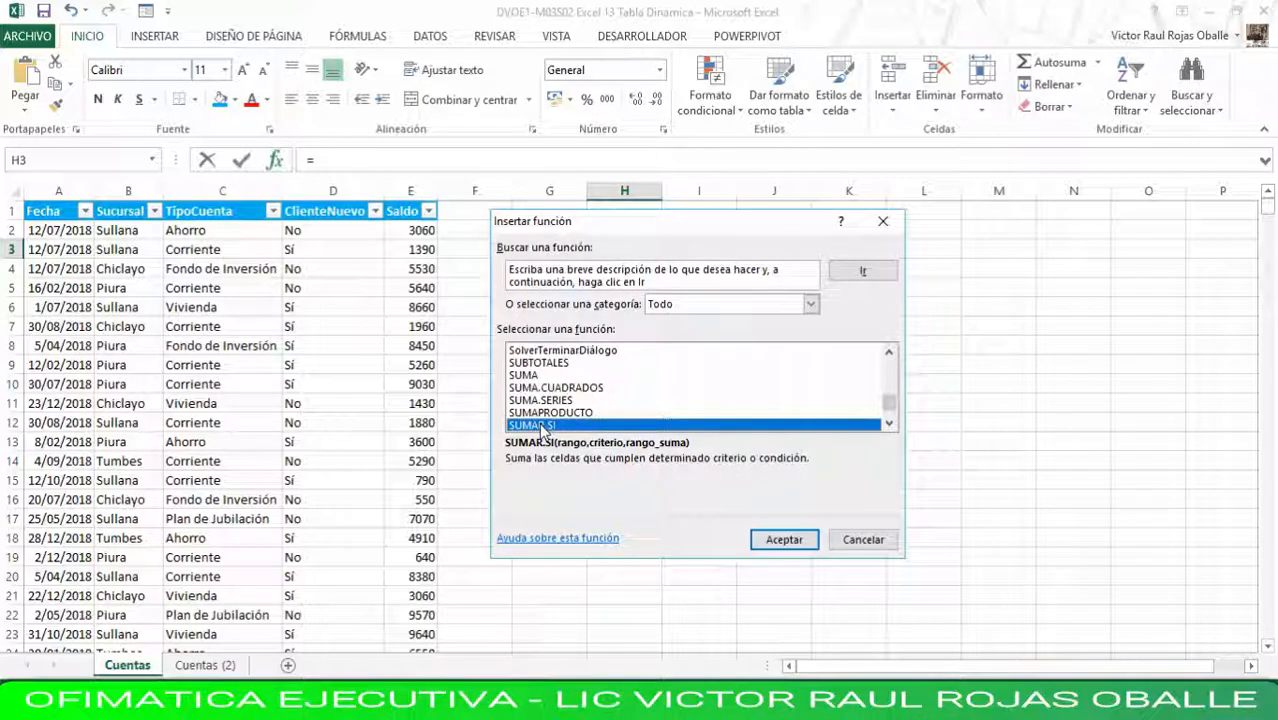
left_click(782, 538)
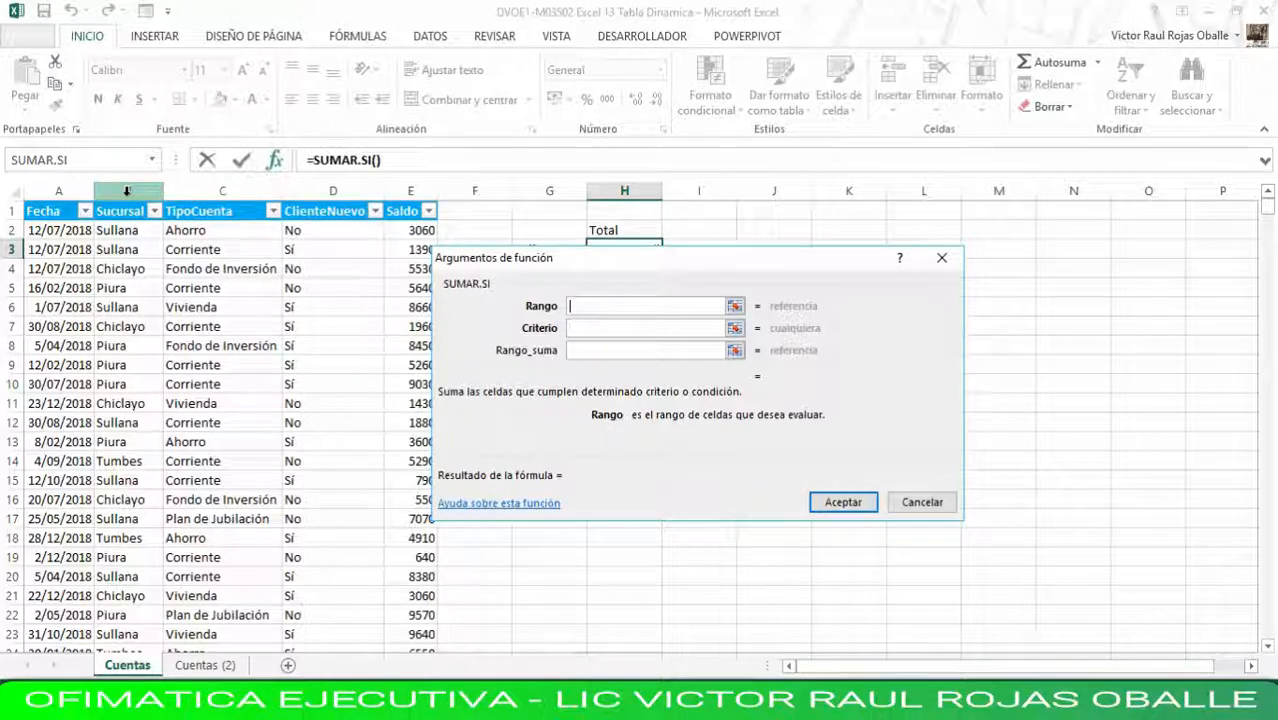
Step: Complete the SUMAR.SI arguments with range B:B, criterion Sullana and sum range E:E
left_click(126, 190)
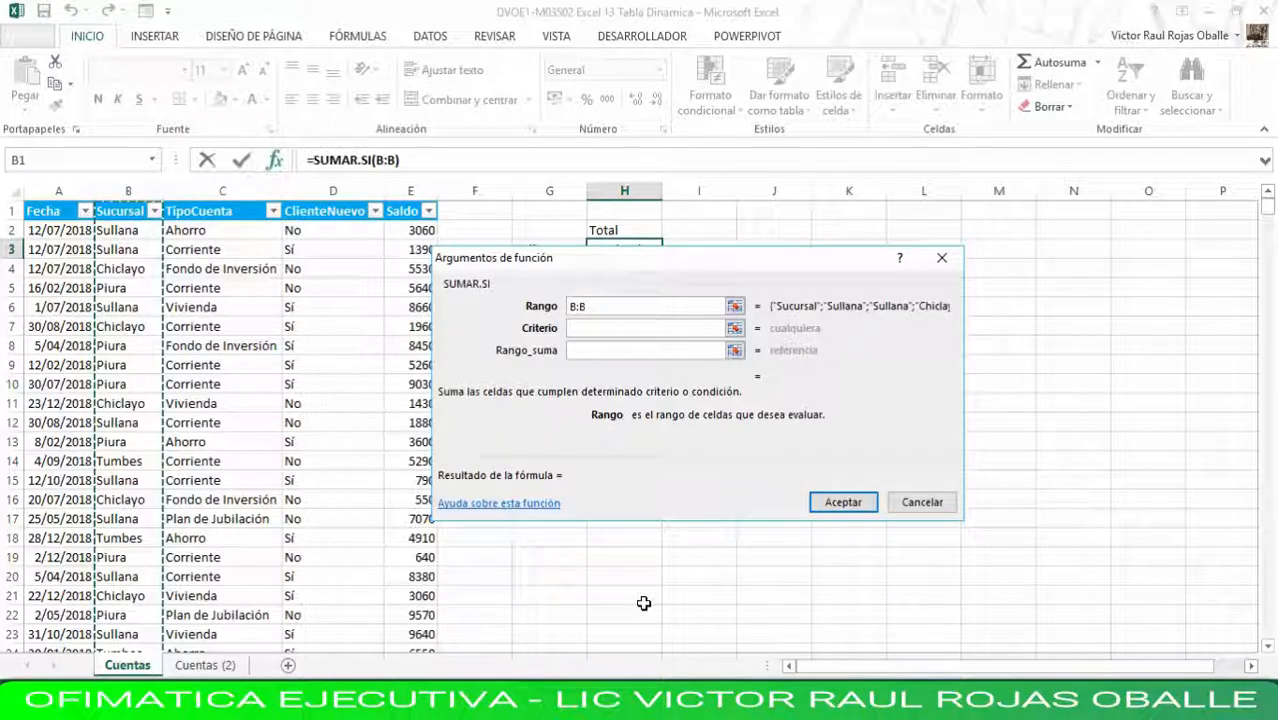
left_click(575, 327)
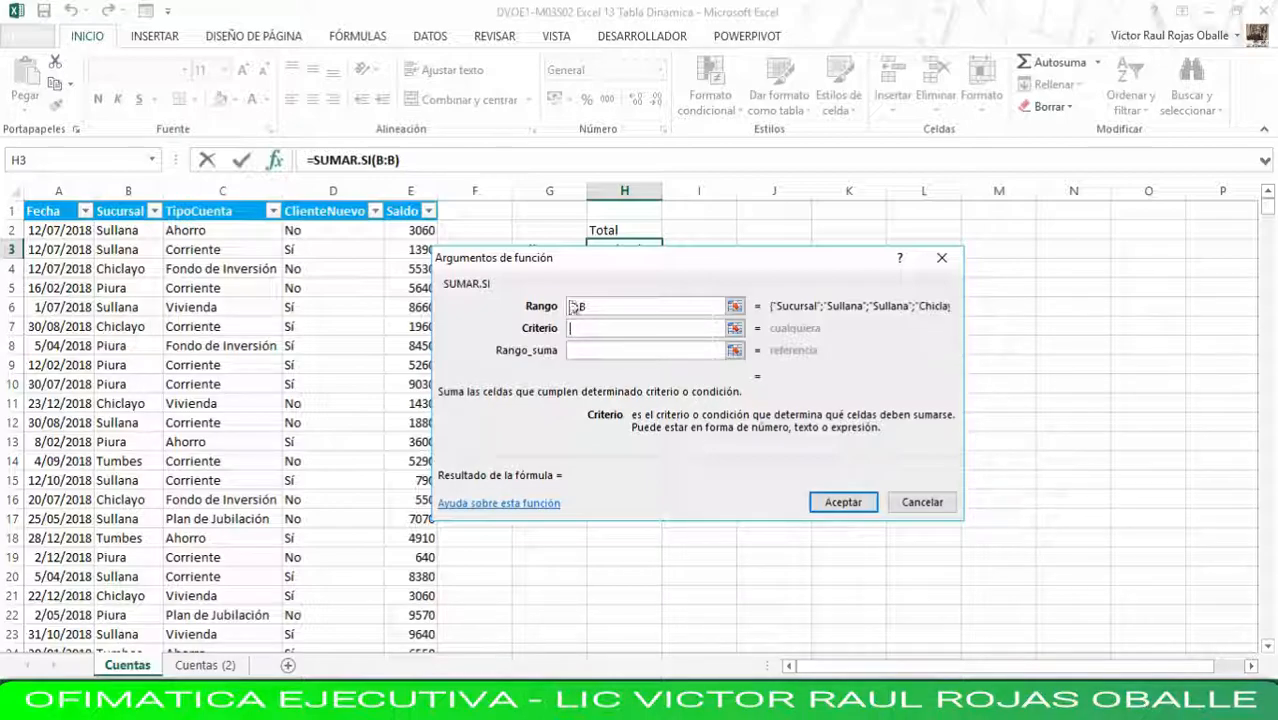
left_click_drag(655, 258, 657, 380)
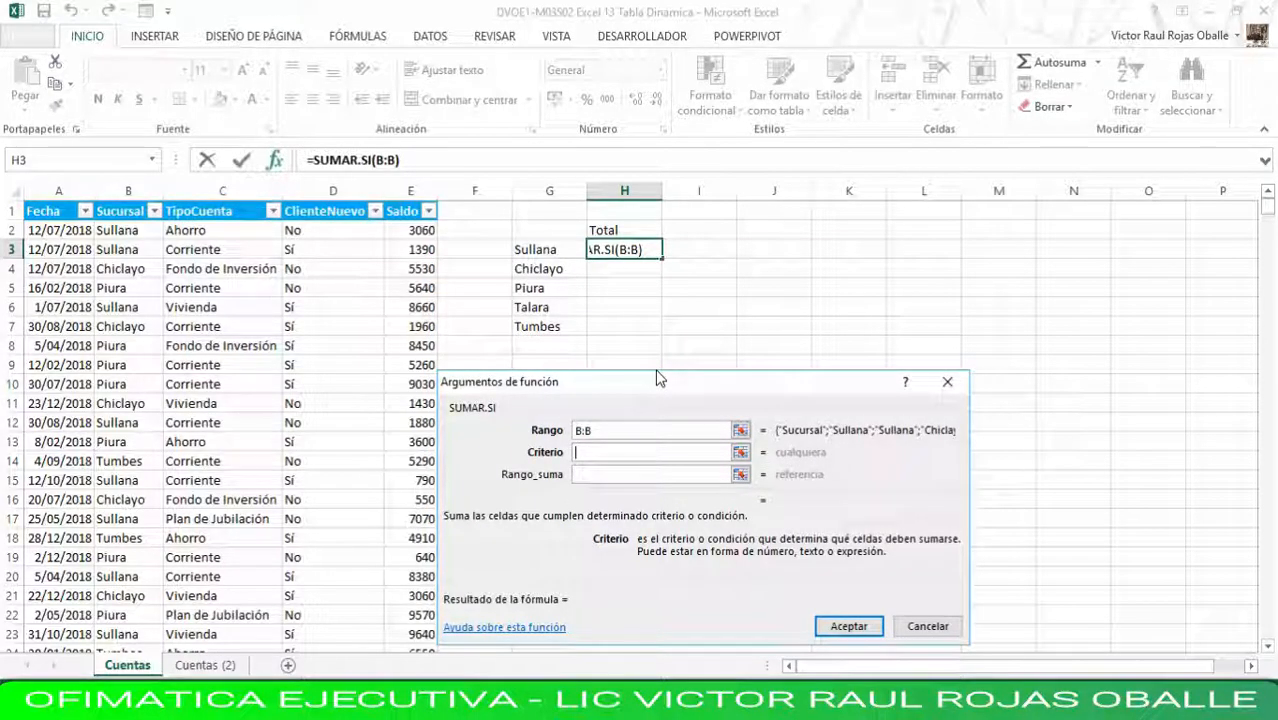
type("S")
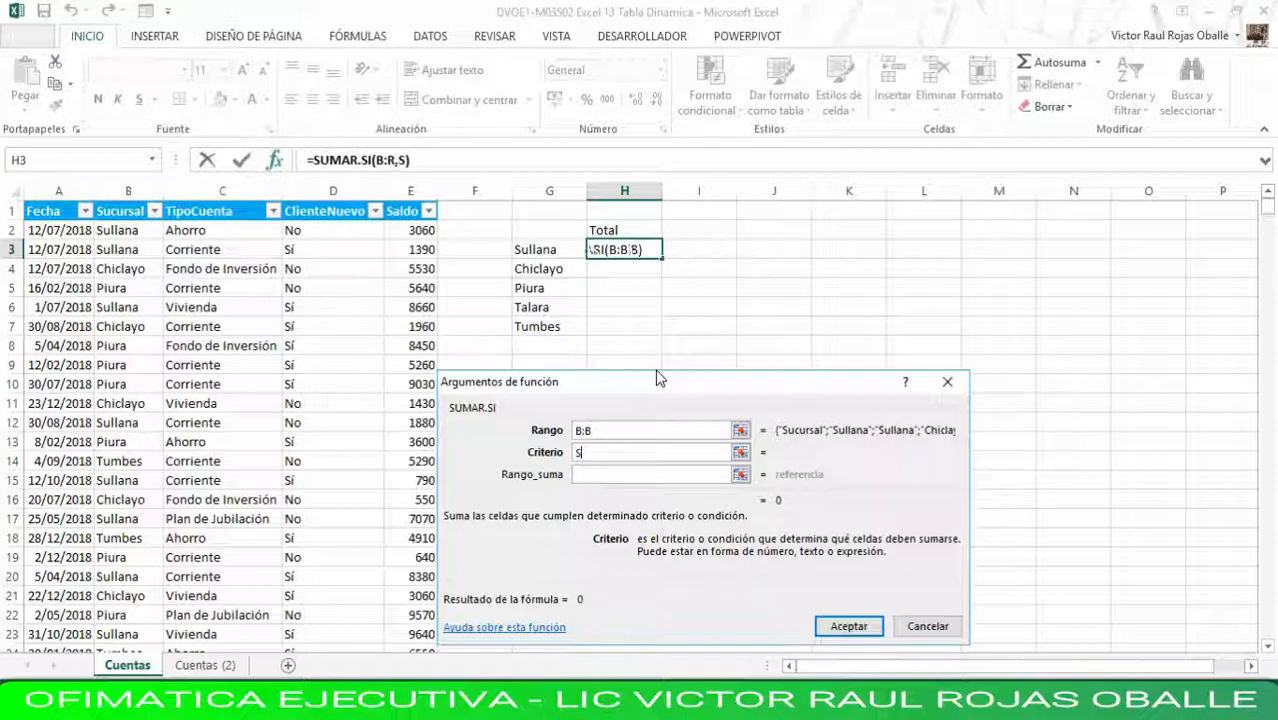
type("ullana")
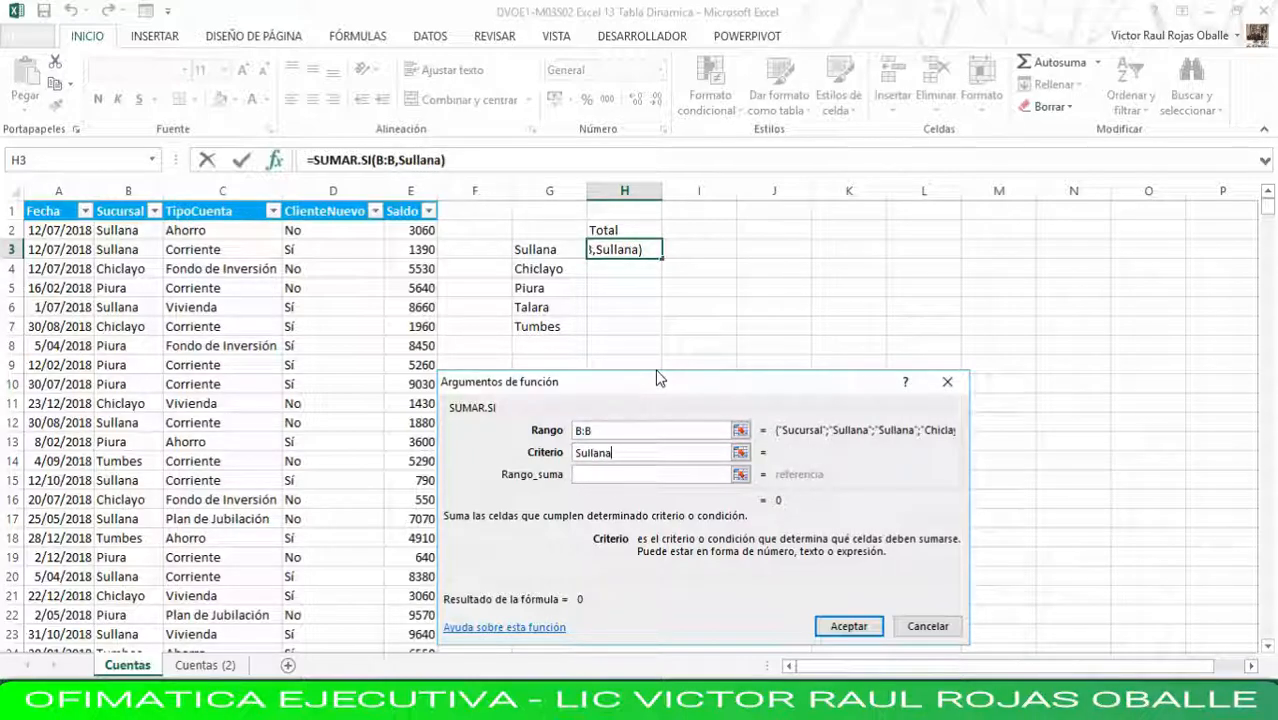
left_click(632, 472)
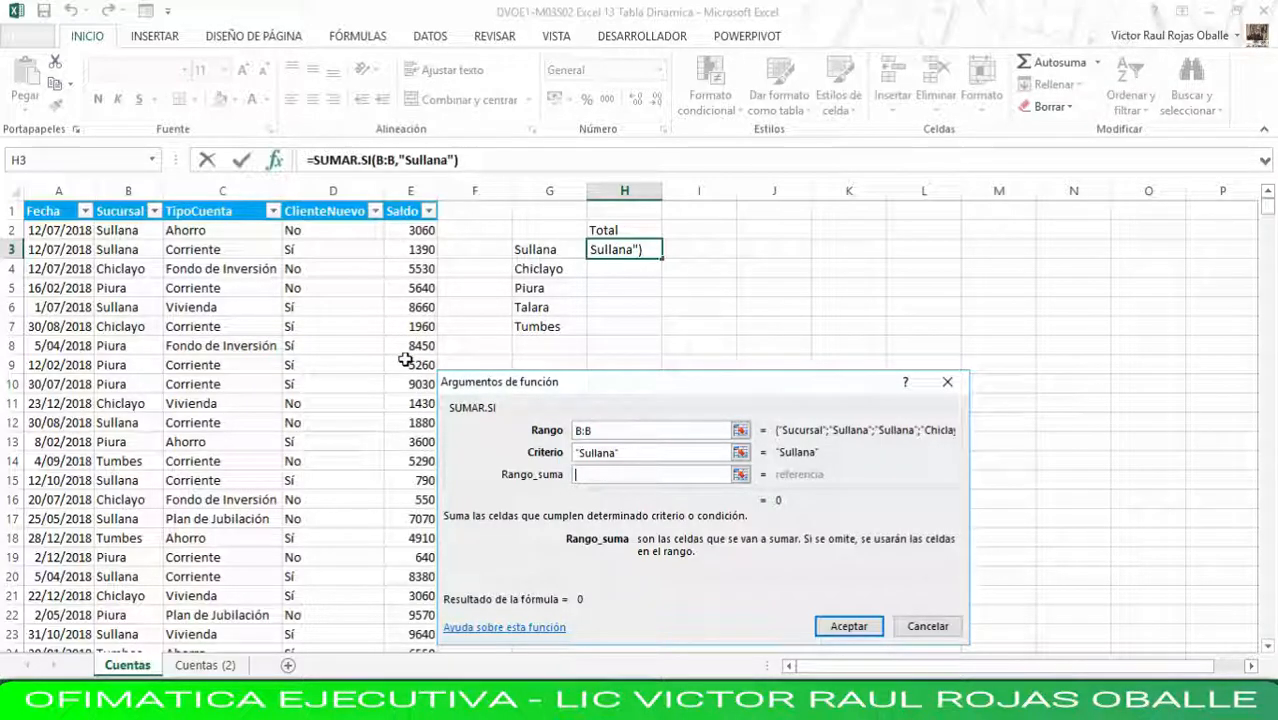
left_click(412, 192)
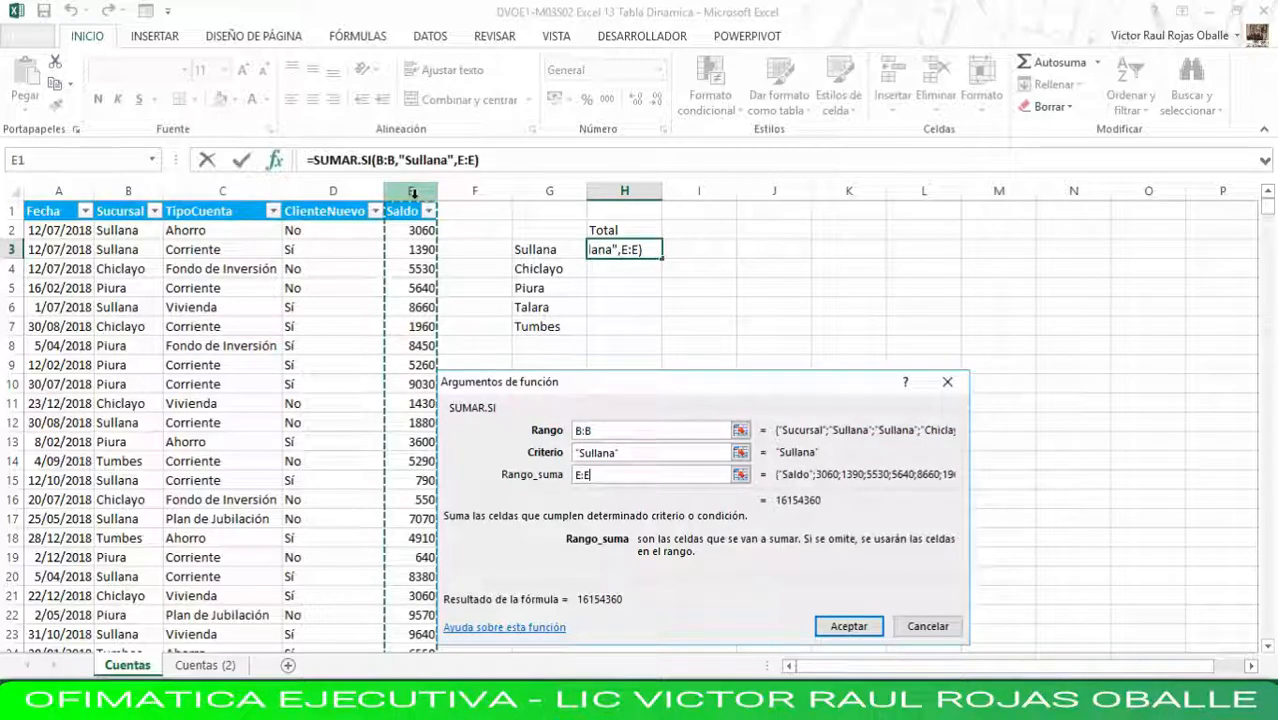
left_click(849, 627)
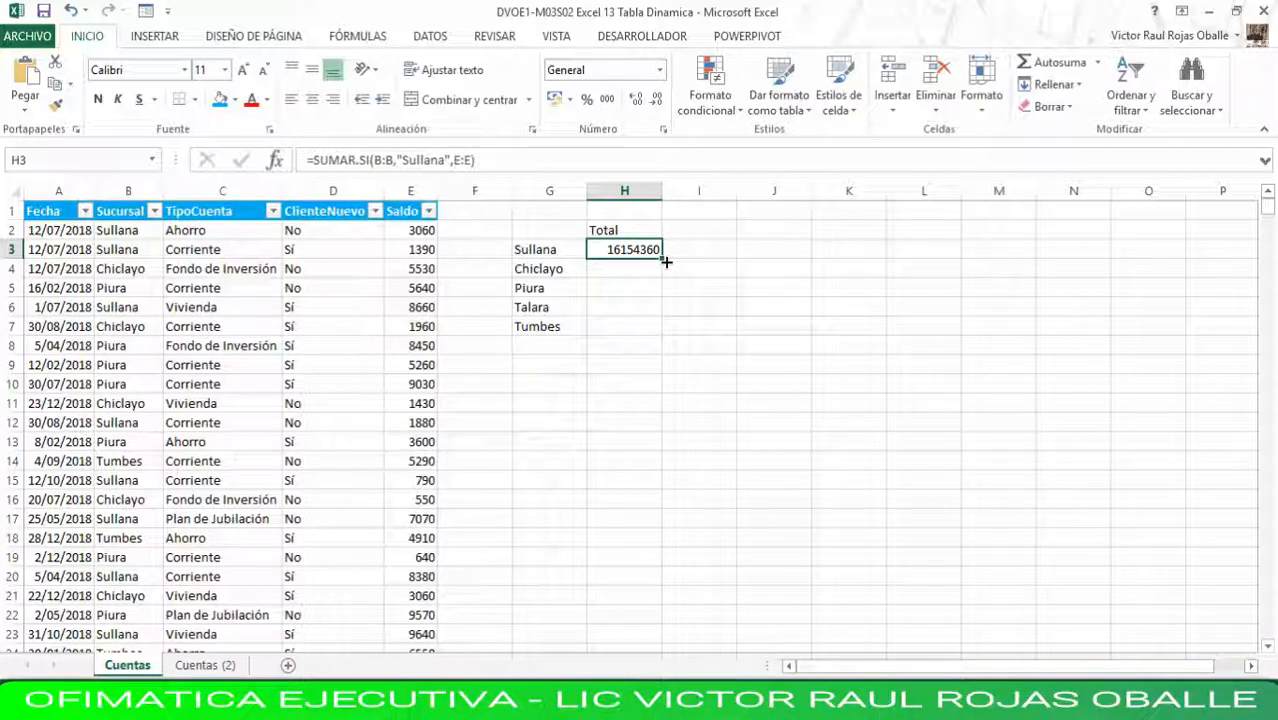
Step: Copy the SUMAR.SI formula from H3 down through H7 for the other branches
left_click_drag(666, 264, 665, 328)
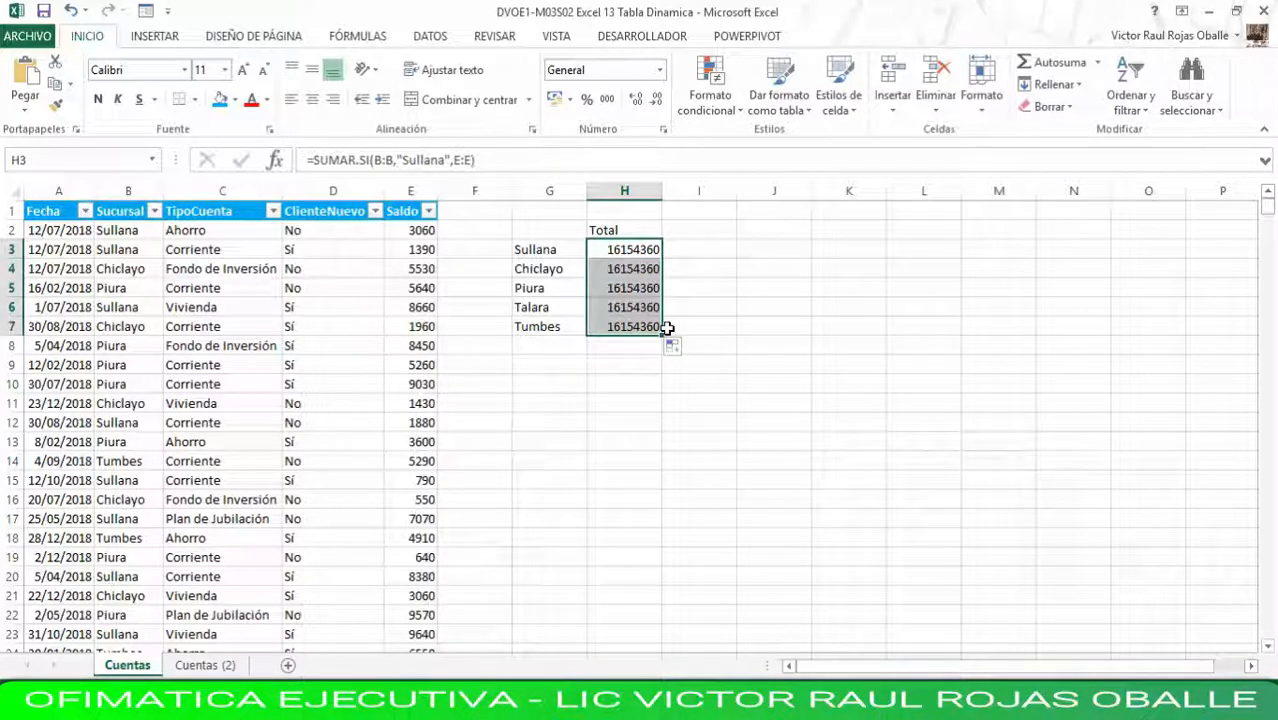
left_click(625, 270)
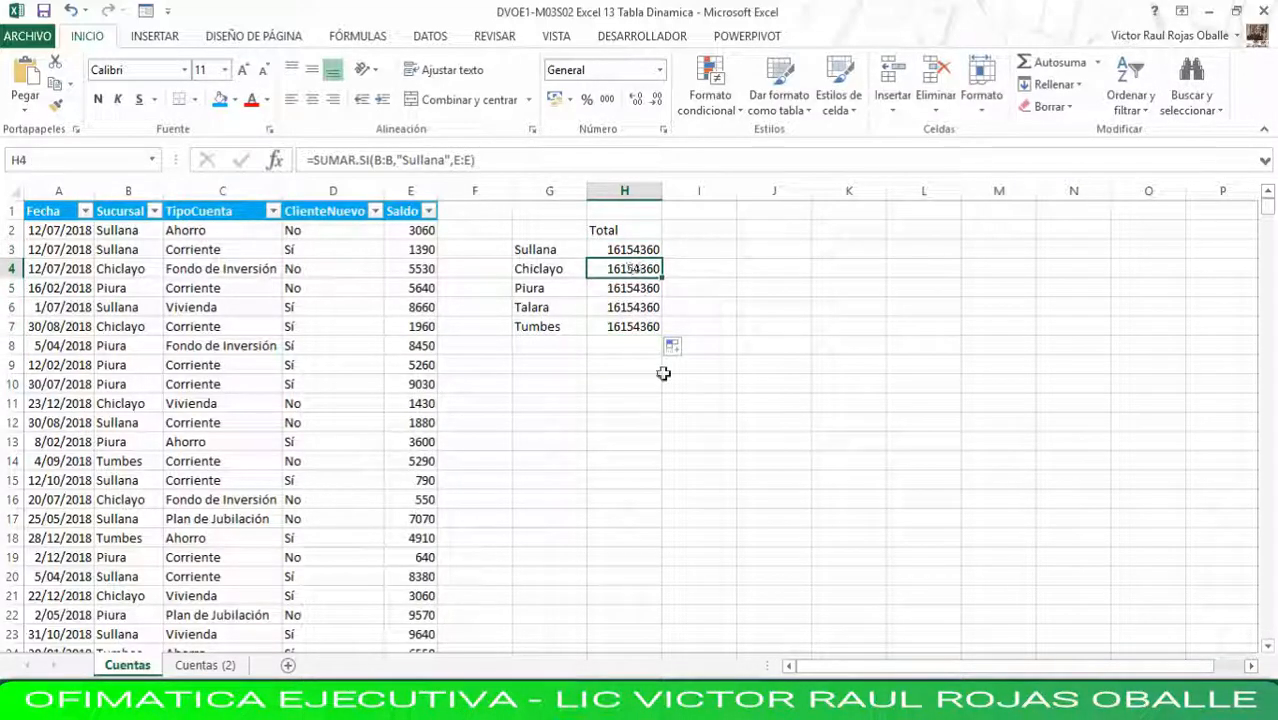
left_click(650, 253)
left_click_drag(663, 262, 659, 329)
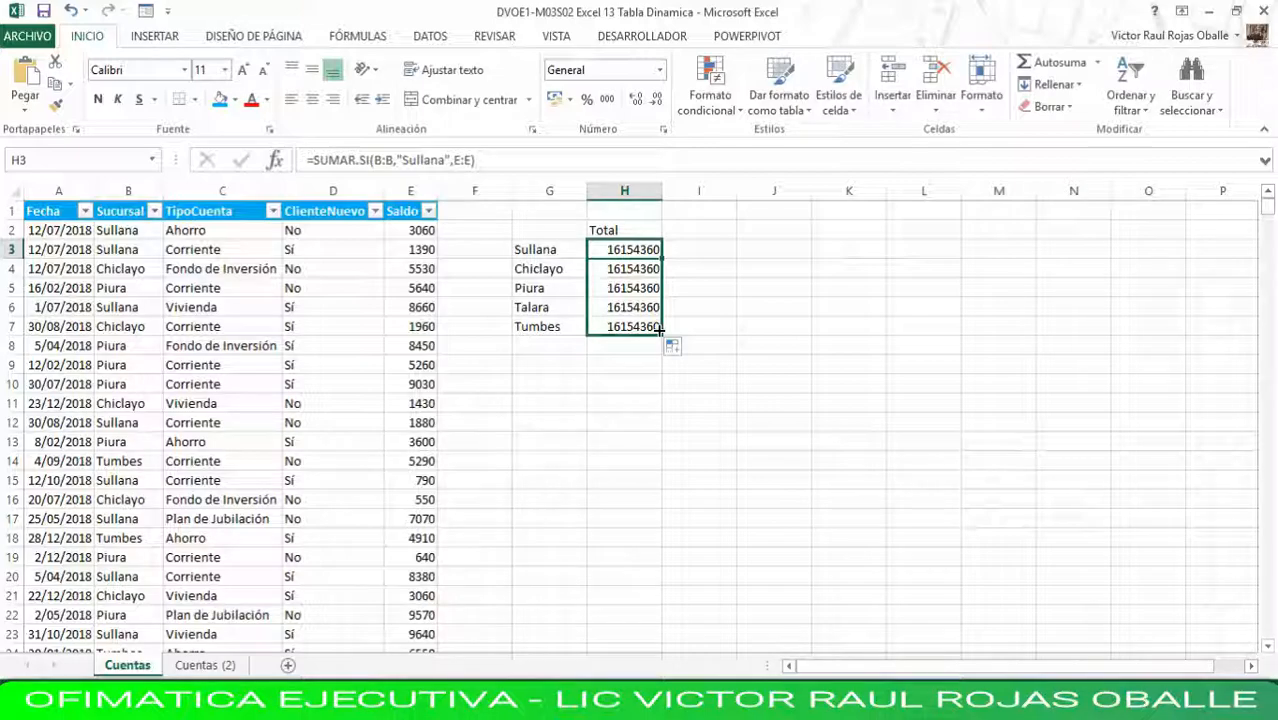
Step: Change the criterion in the H4 formula to Chiclayo
left_click(634, 272)
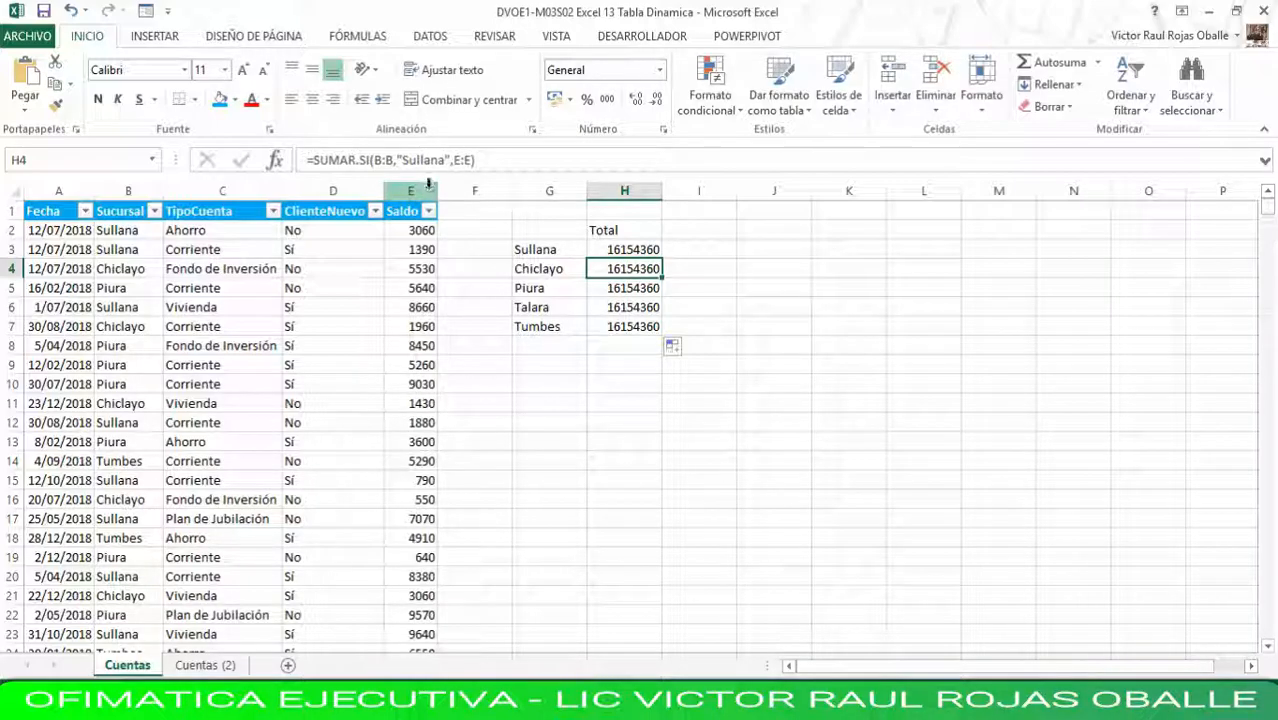
left_click(446, 160)
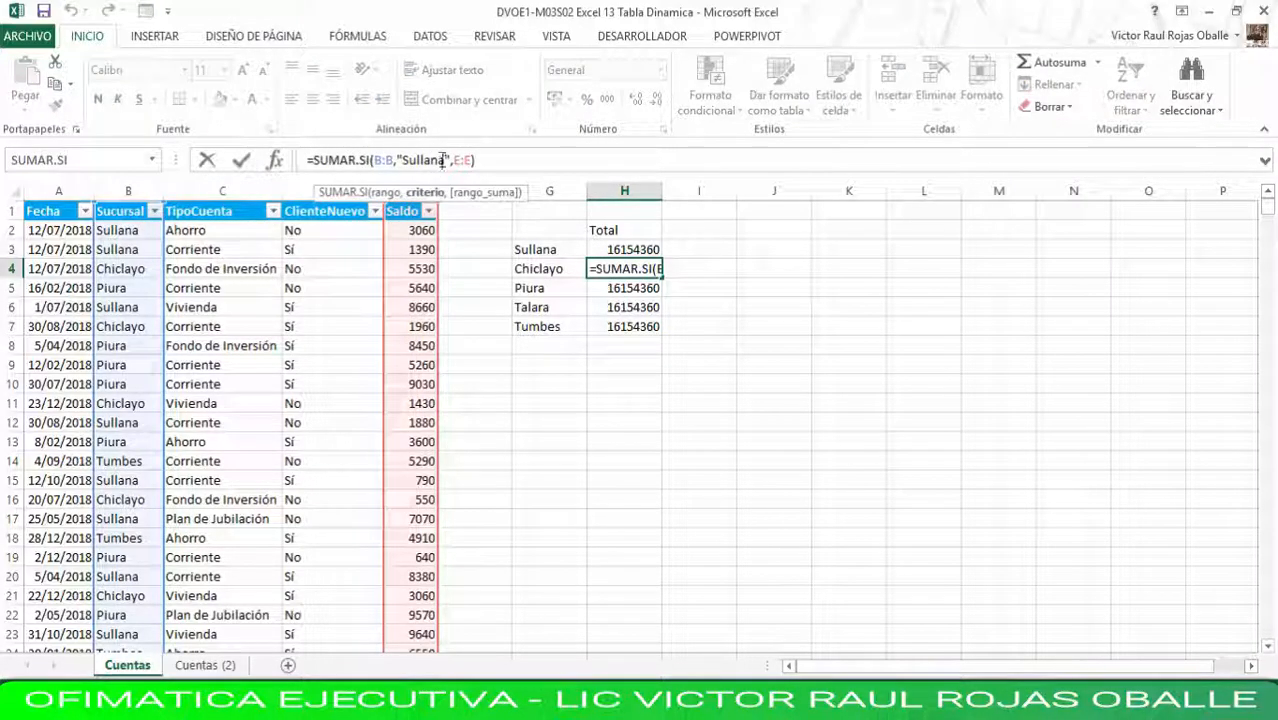
left_click_drag(446, 160, 409, 157)
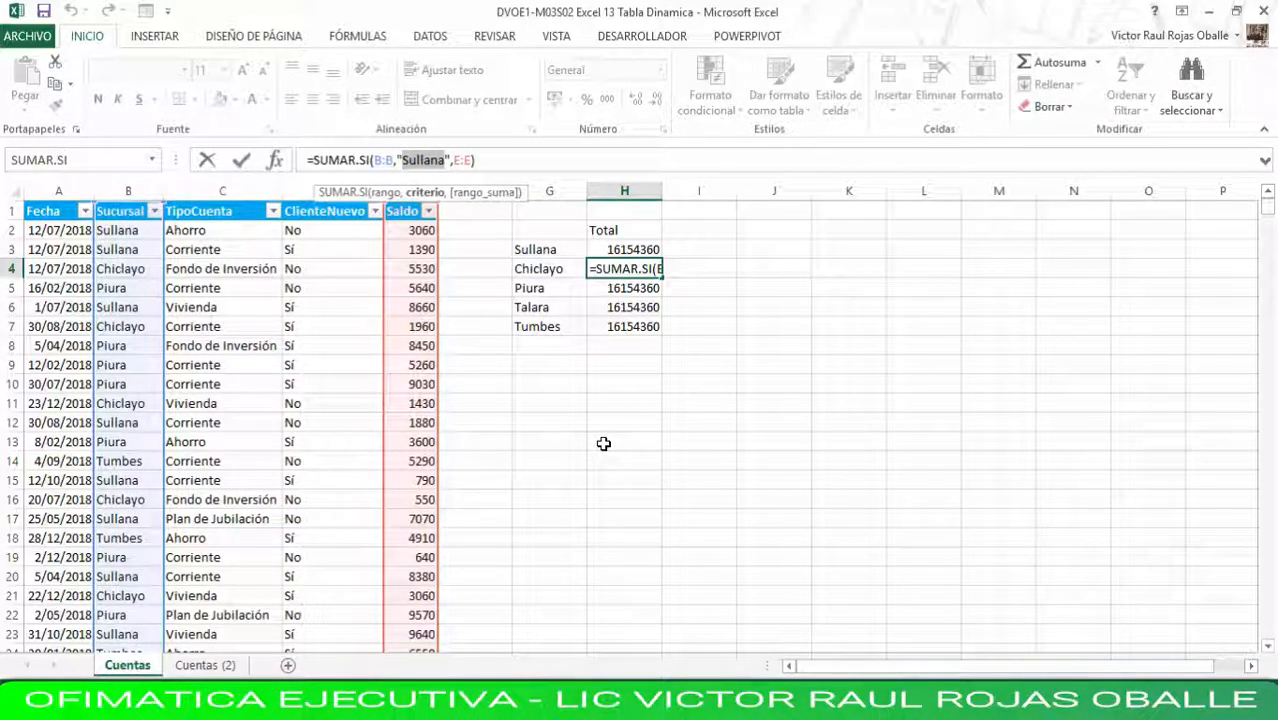
type("Chicla")
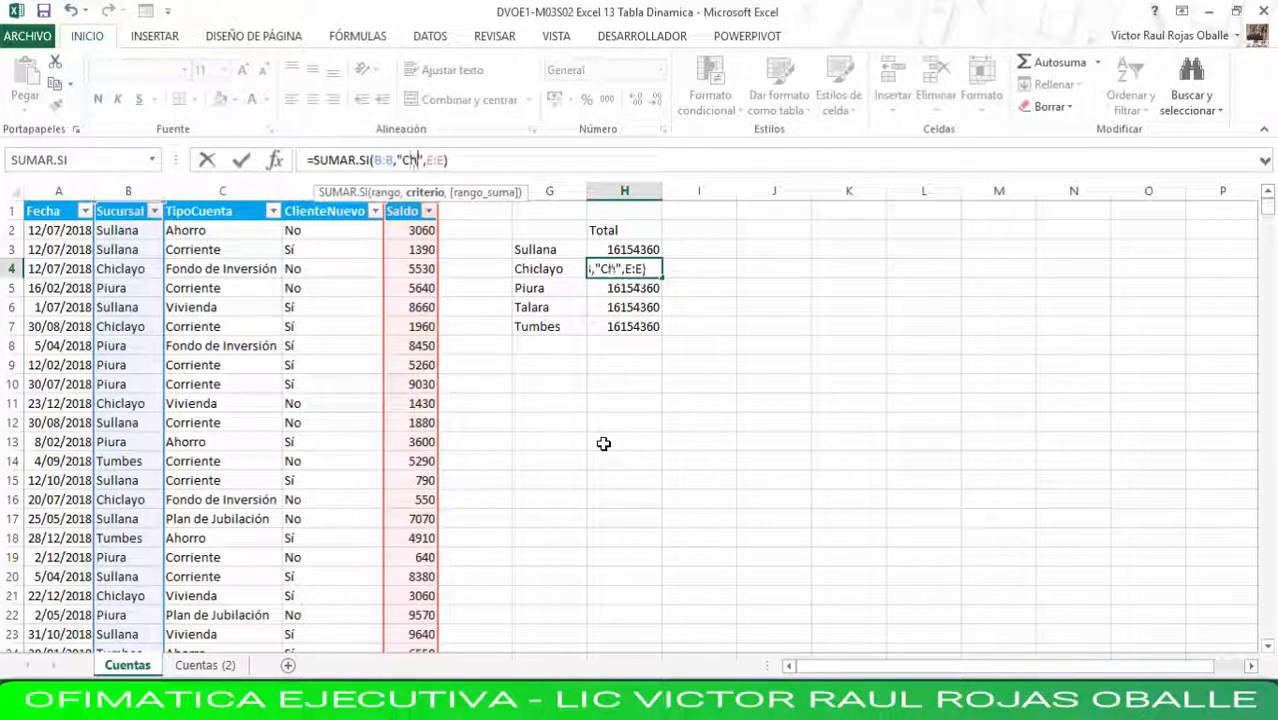
type("yo")
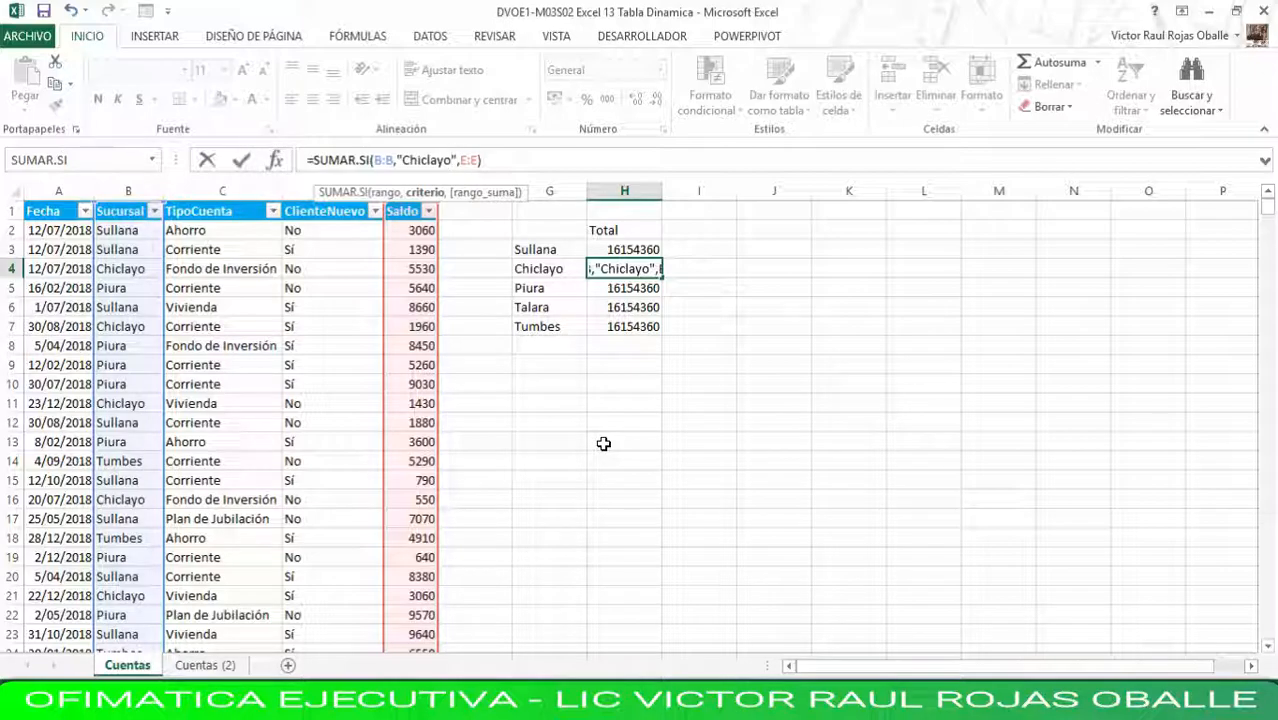
key("Return")
Step: Compare the formulas and totals of the branches in column H, returning to cell H4
key("Up")
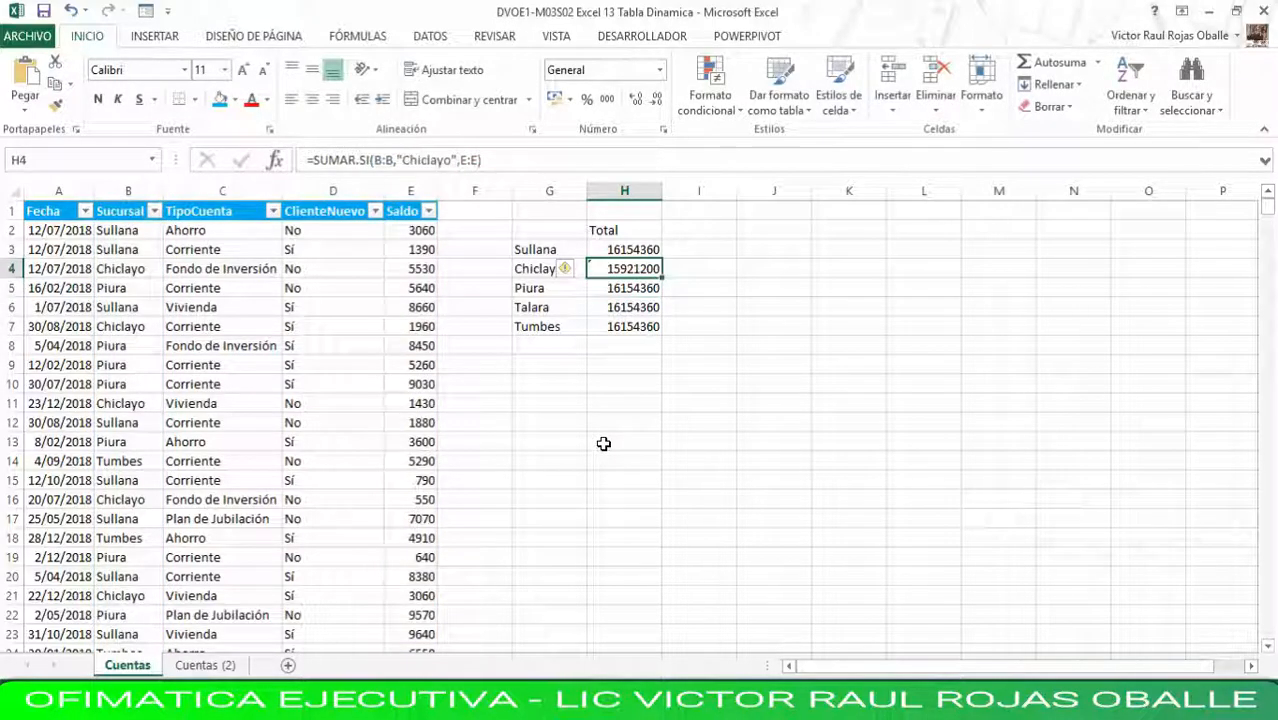
key("Down")
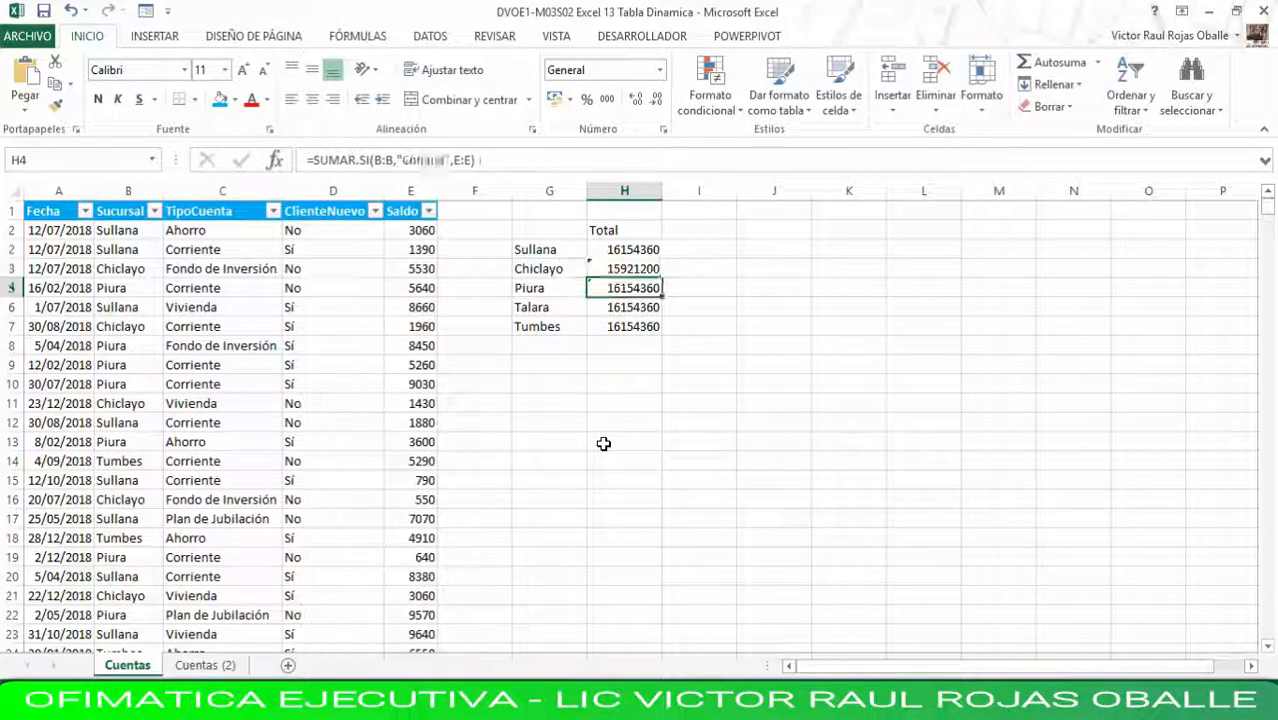
key("Up")
key("Up")
key("Down")
key("Down")
key("Up")
key("Up")
key("Down")
key("Down")
key("Down")
key("Down")
key("Up")
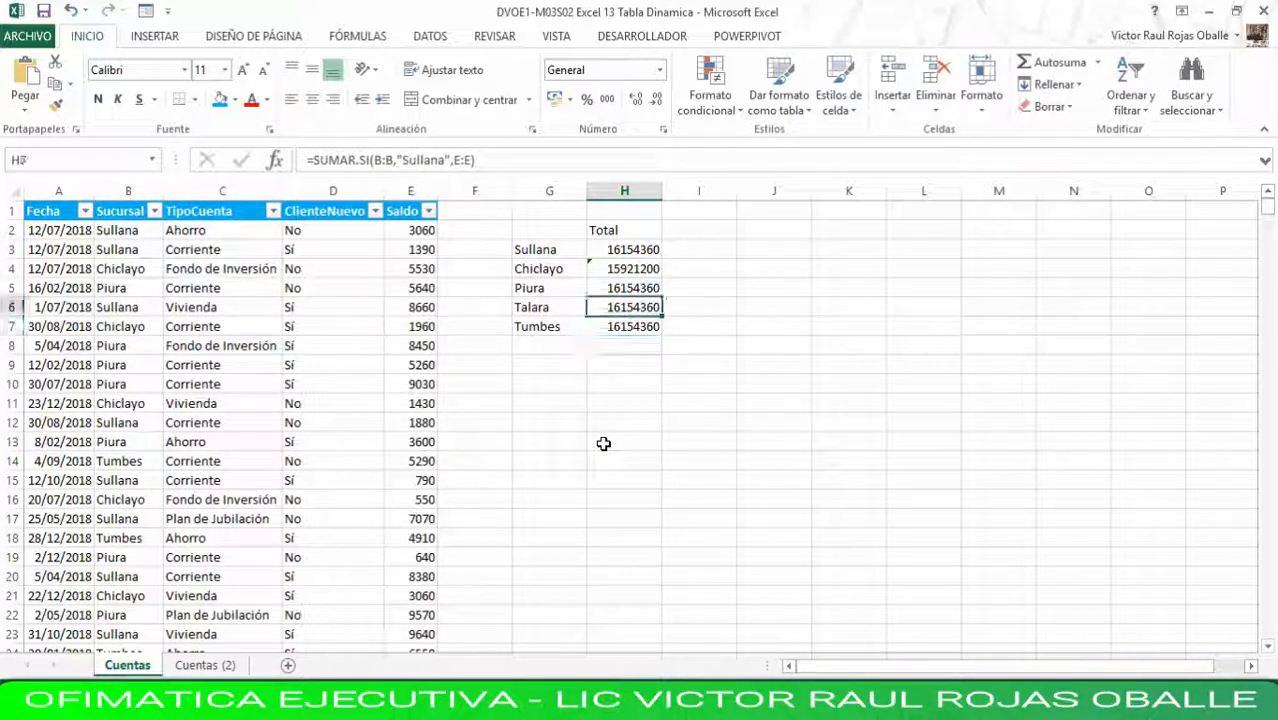
key("Up")
key("Up")
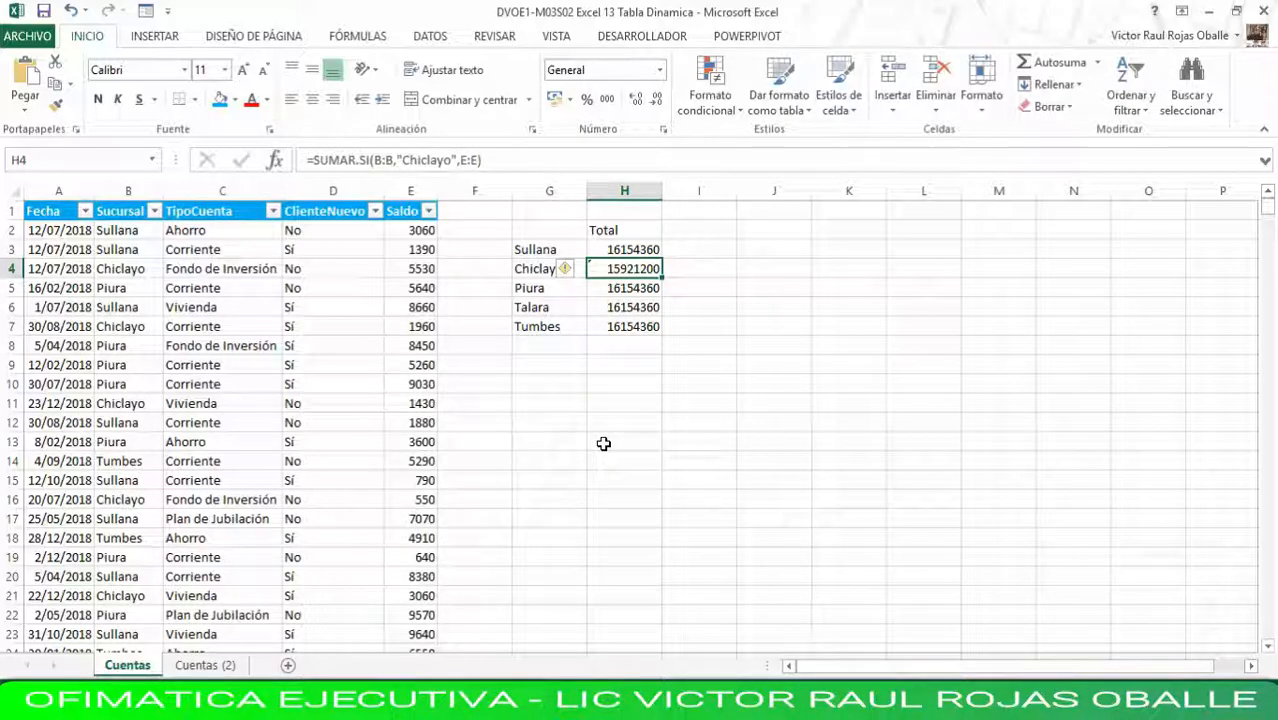
Step: Review the branch names in G3:G7 that can serve as criteria, returning to the formula in H3
key("Up")
key("Left")
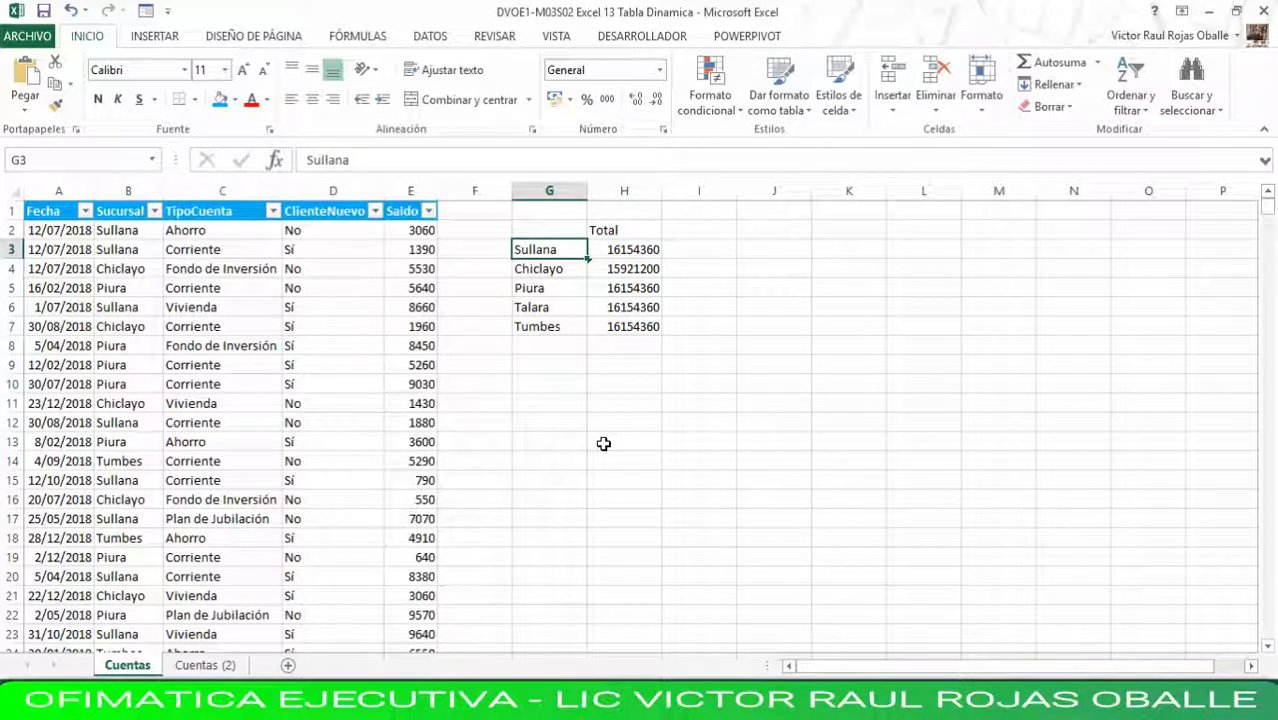
key("Down")
key("Down")
key("Down")
key("Down")
key("Up")
key("Up")
key("Up")
key("Up")
key("Right")
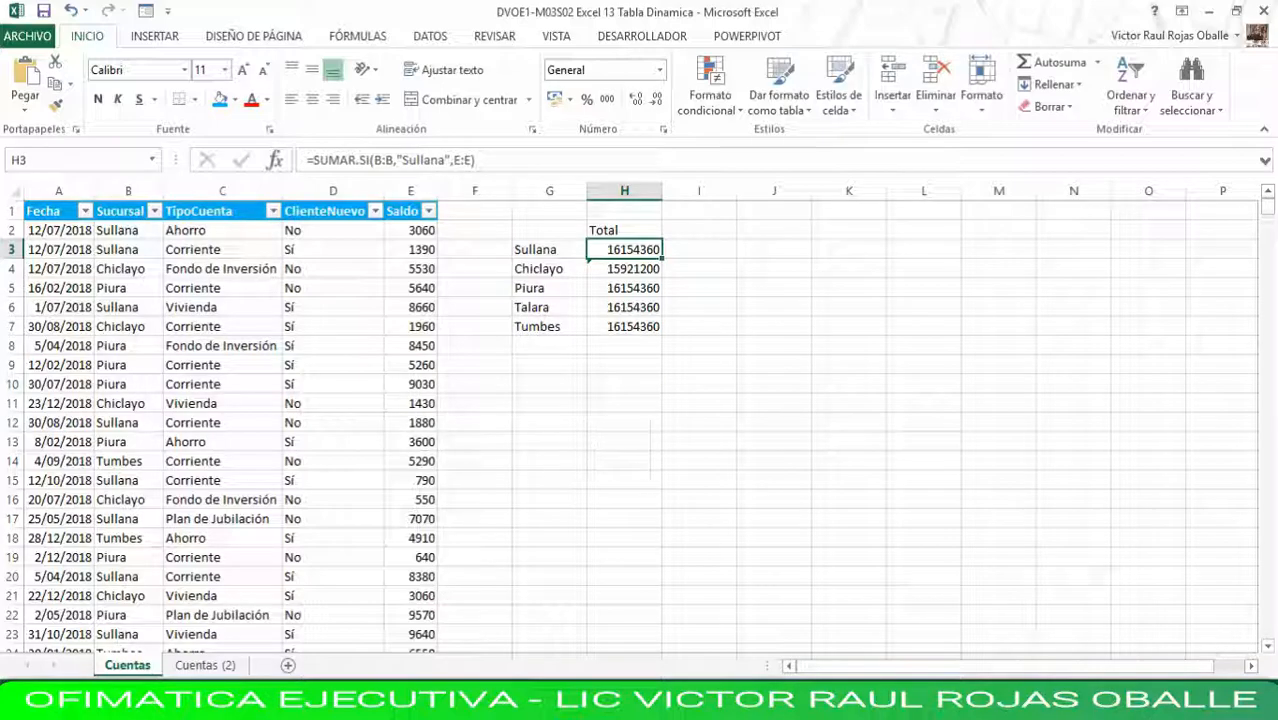
Step: Replace the fixed Sullana criterion in the H3 SUMAR.SI formula with a reference to cell G3
left_click(421, 162)
double_click(421, 162)
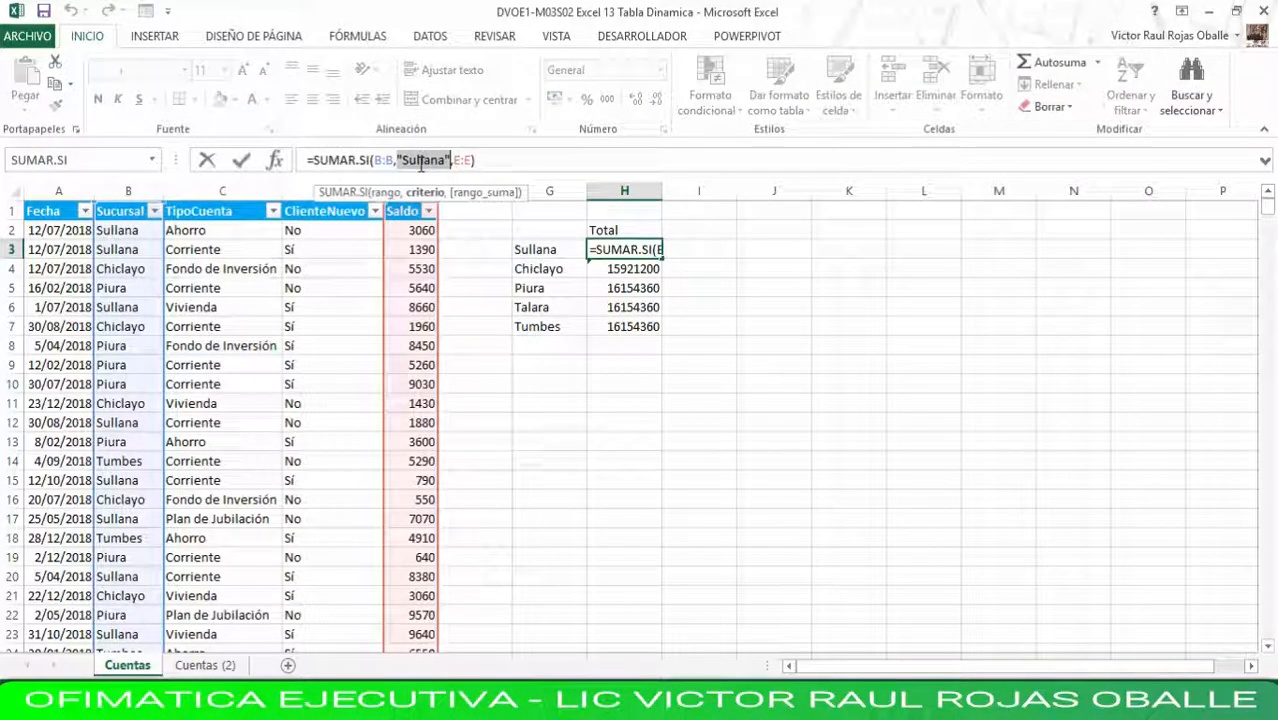
left_click(550, 250)
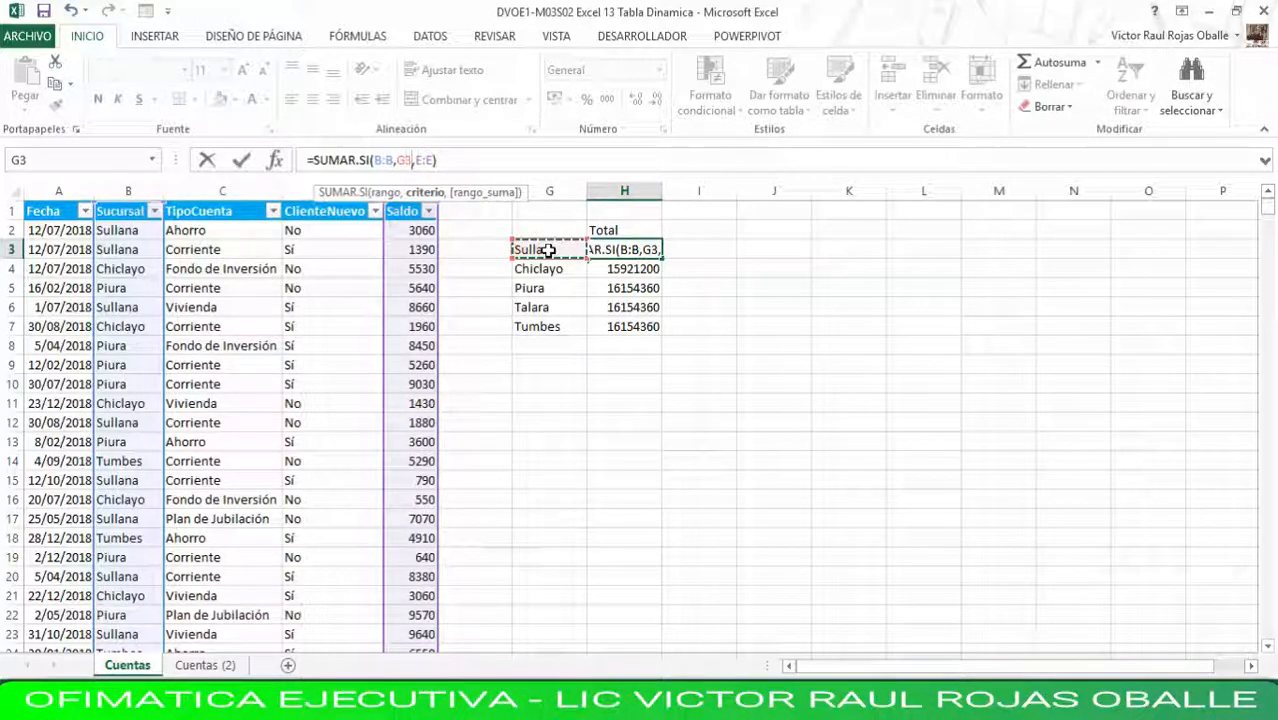
key("Return")
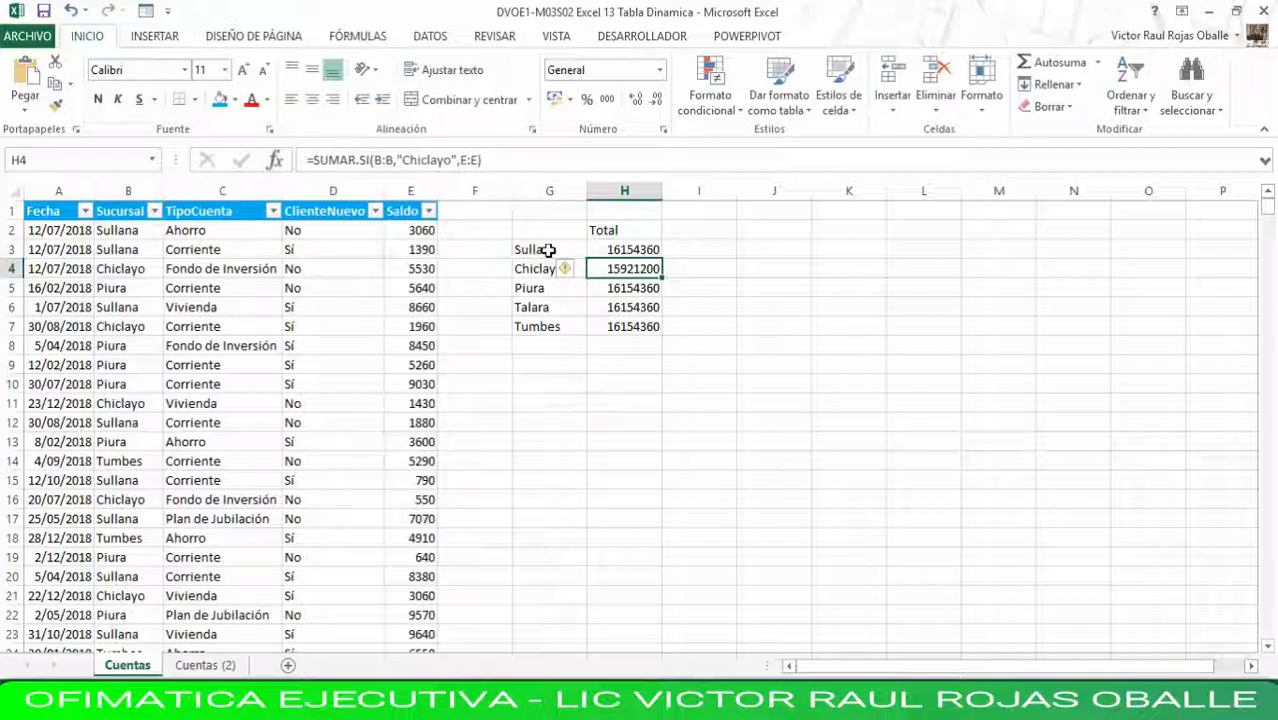
Step: Copy the H3 formula down through H7 and check the criterion reference in each branch's formula
left_click(610, 250)
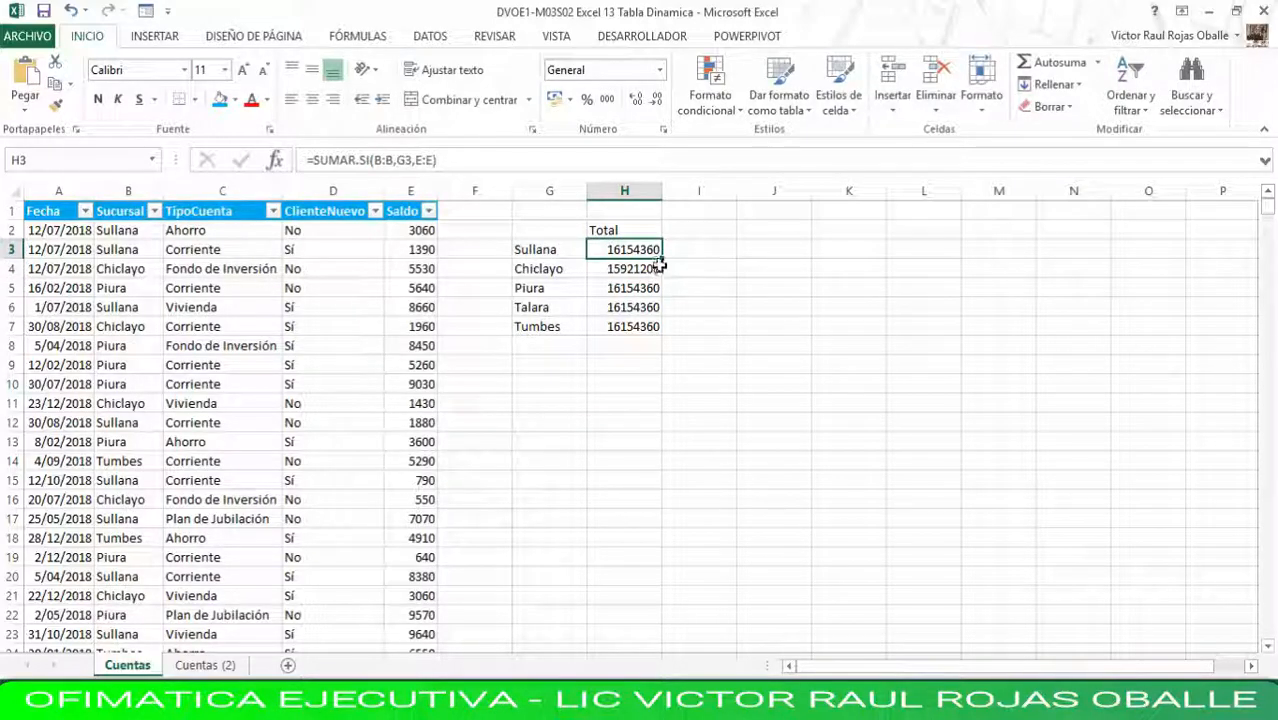
left_click_drag(662, 262, 660, 330)
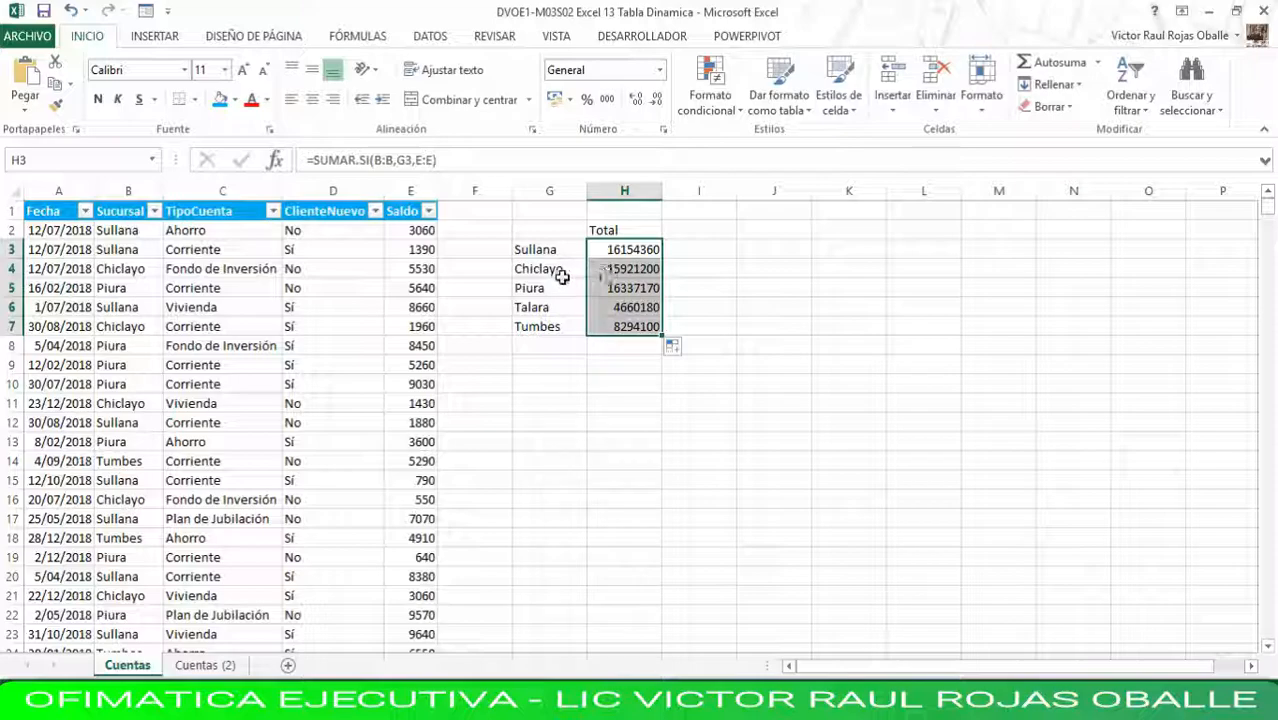
left_click(622, 250)
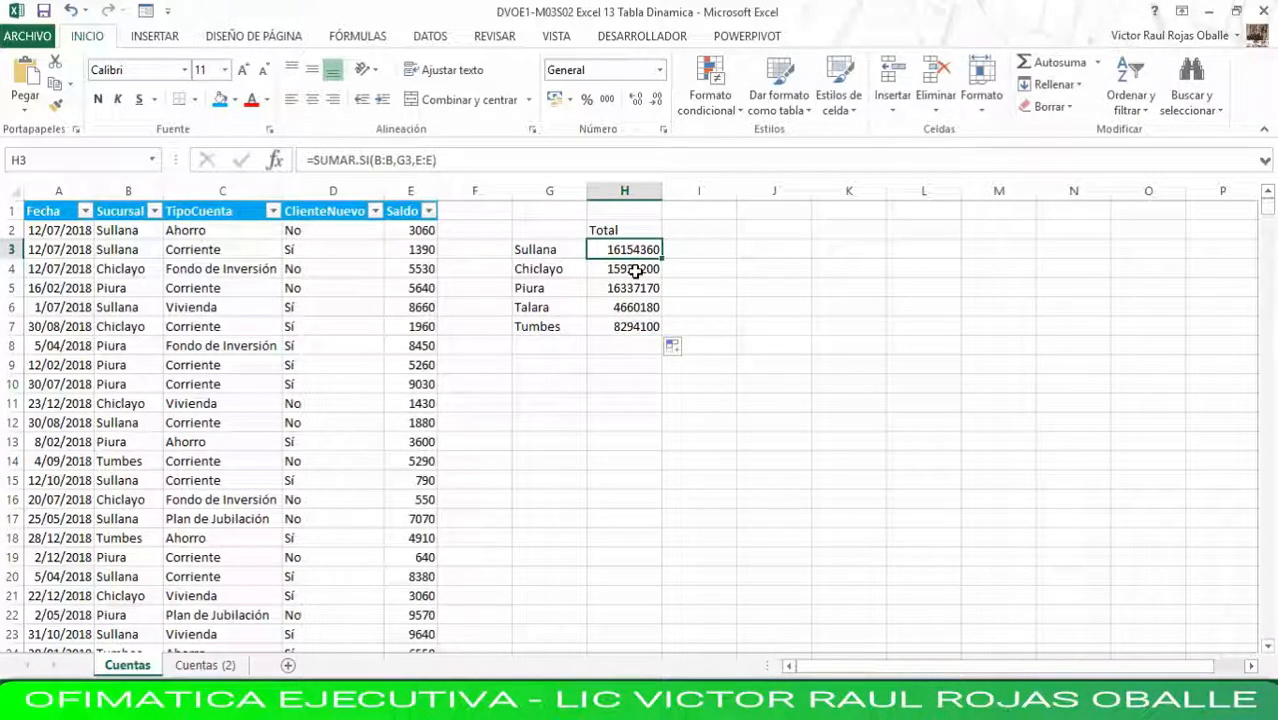
left_click(636, 271)
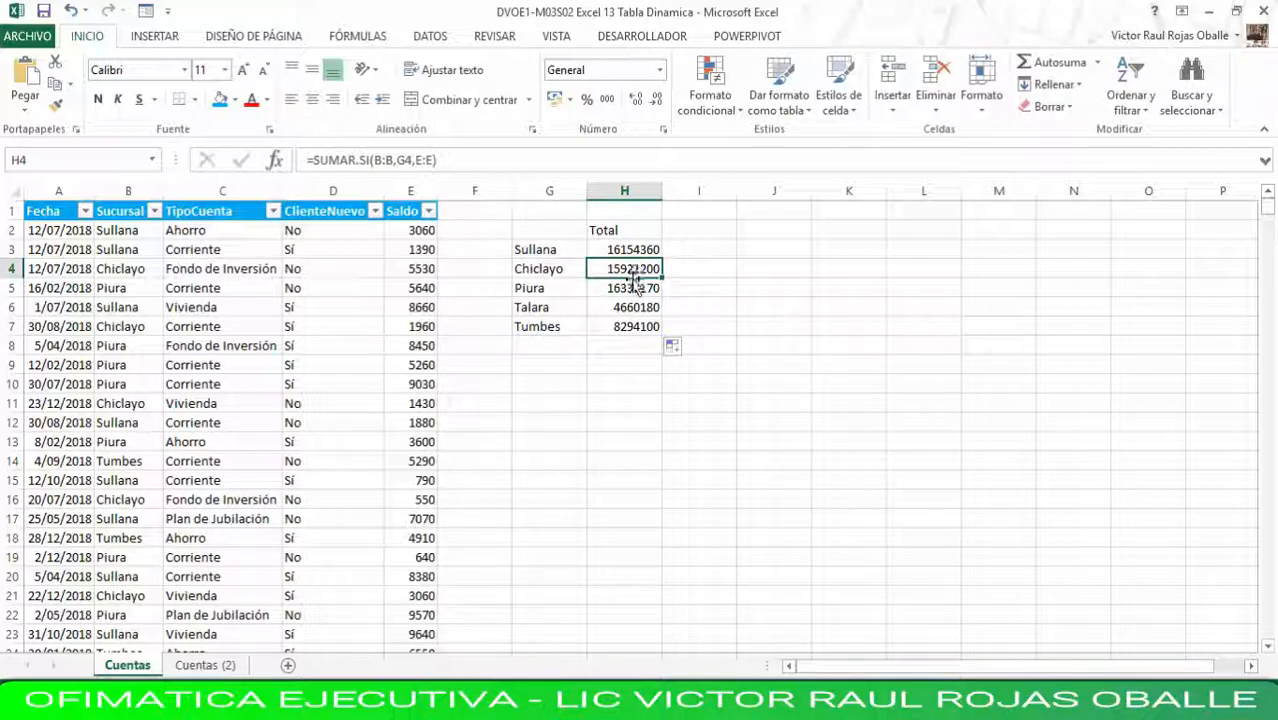
left_click(632, 288)
left_click(627, 306)
left_click(622, 327)
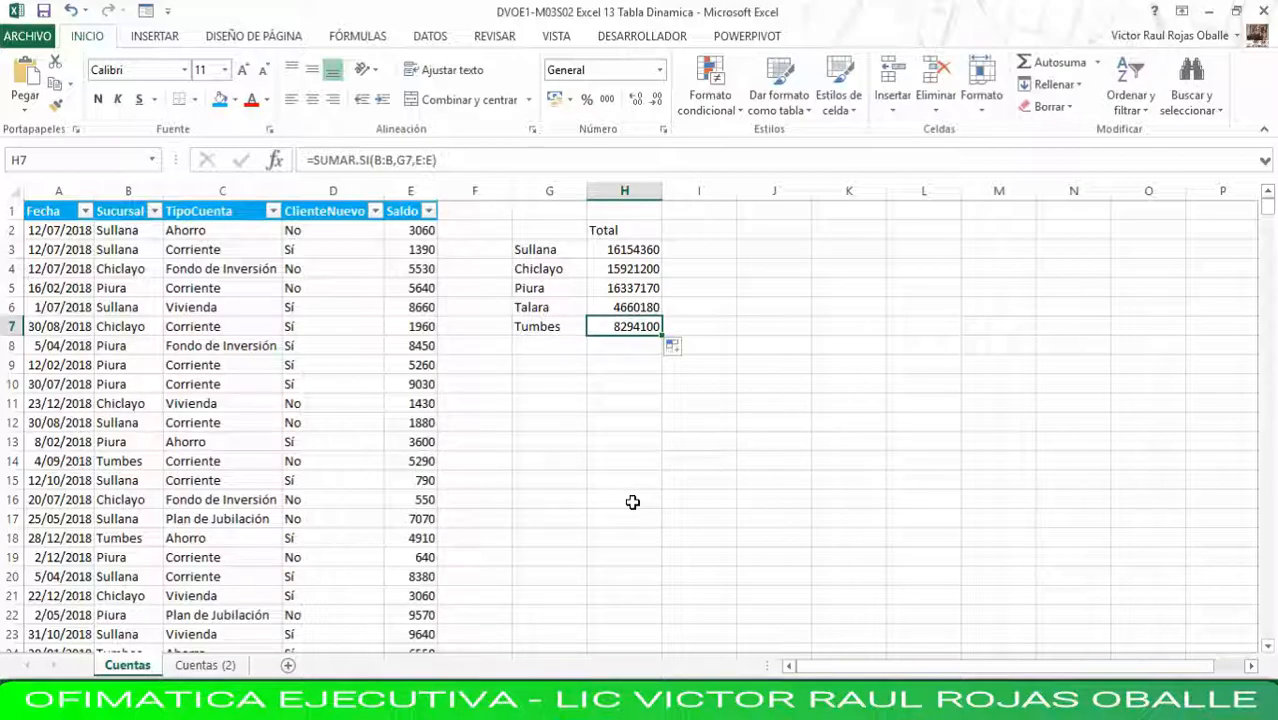
Step: Check which years the Fecha column filter offers, and enter the headings 2017 in I2 and 2018 in J2
left_click(699, 233)
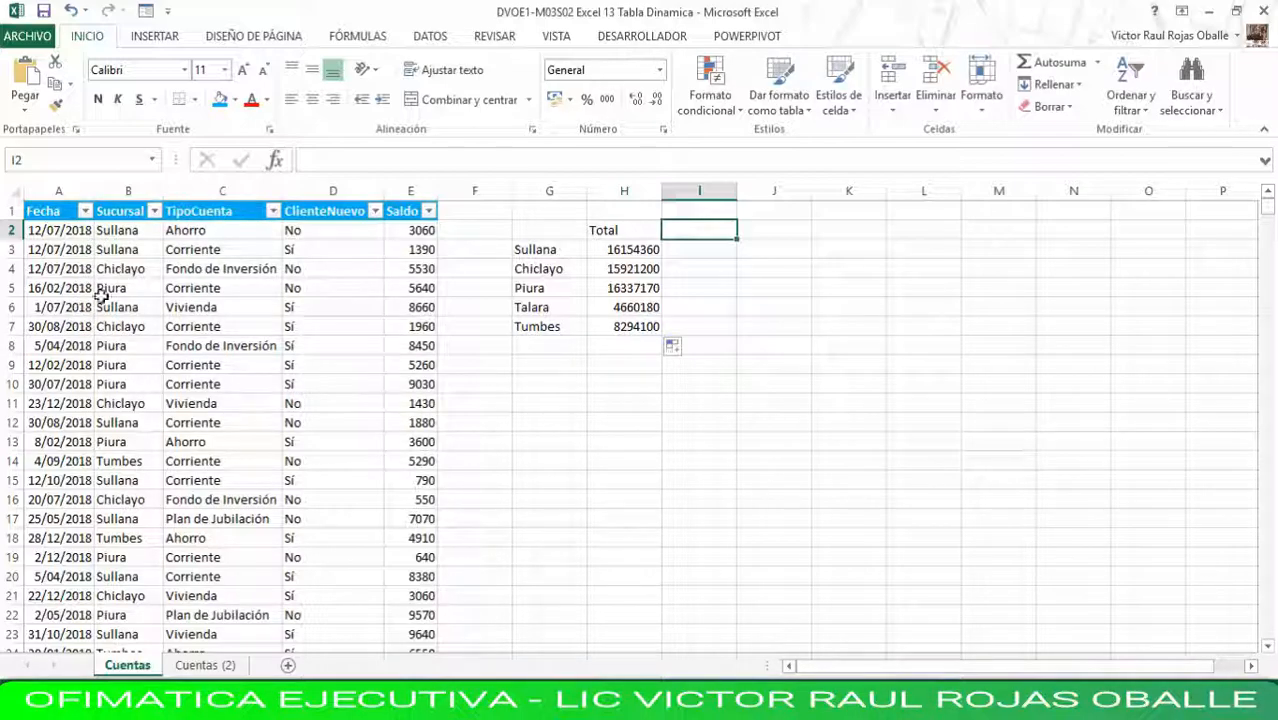
left_click(85, 211)
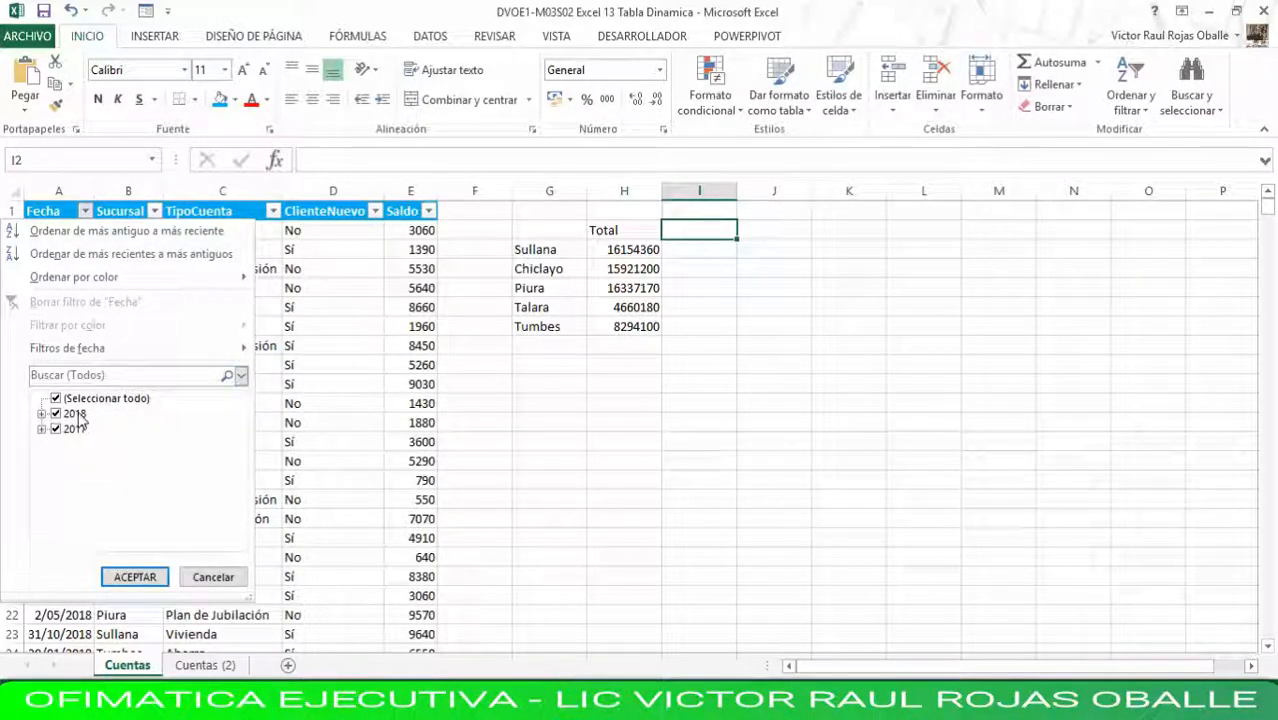
left_click(191, 577)
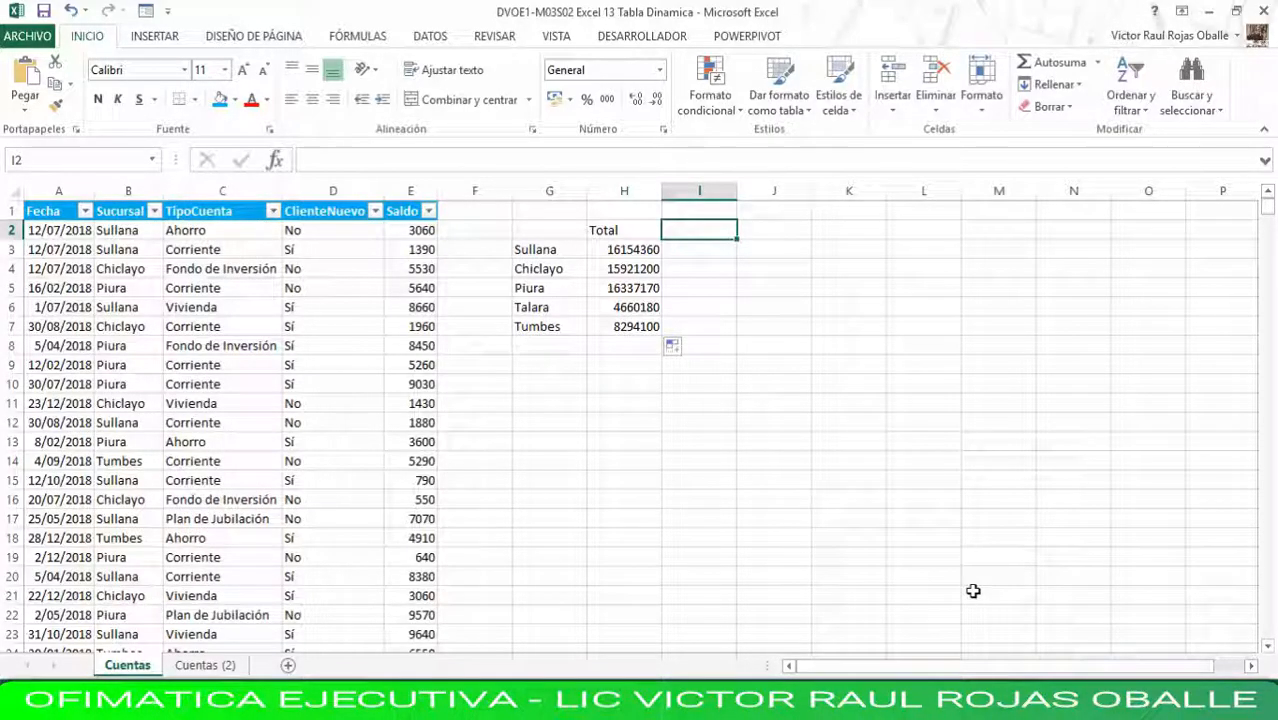
type("2017")
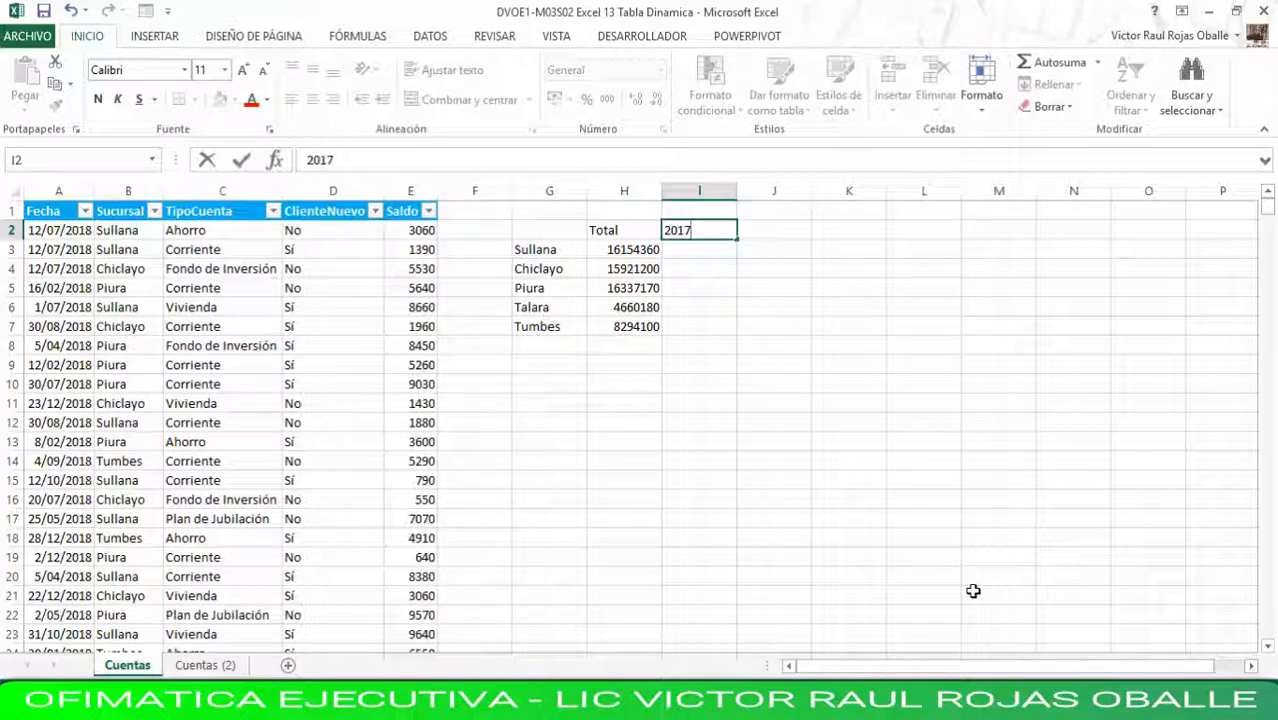
key("Tab")
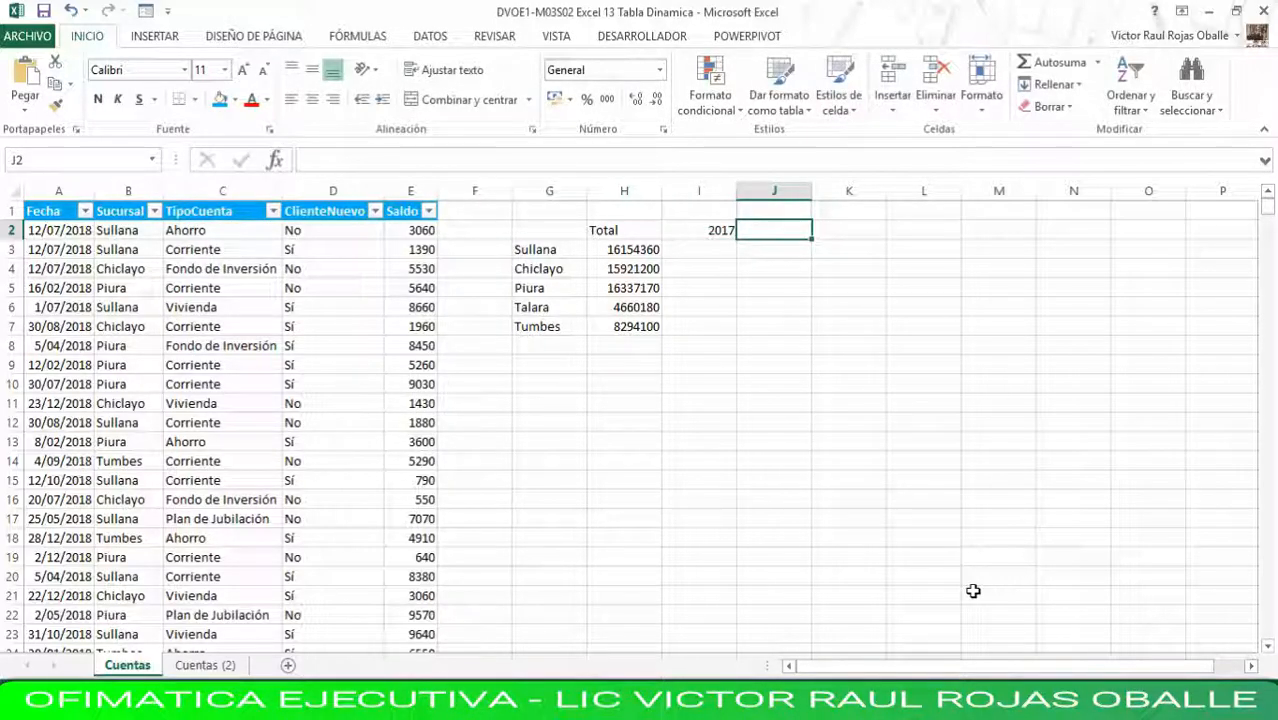
type("2018")
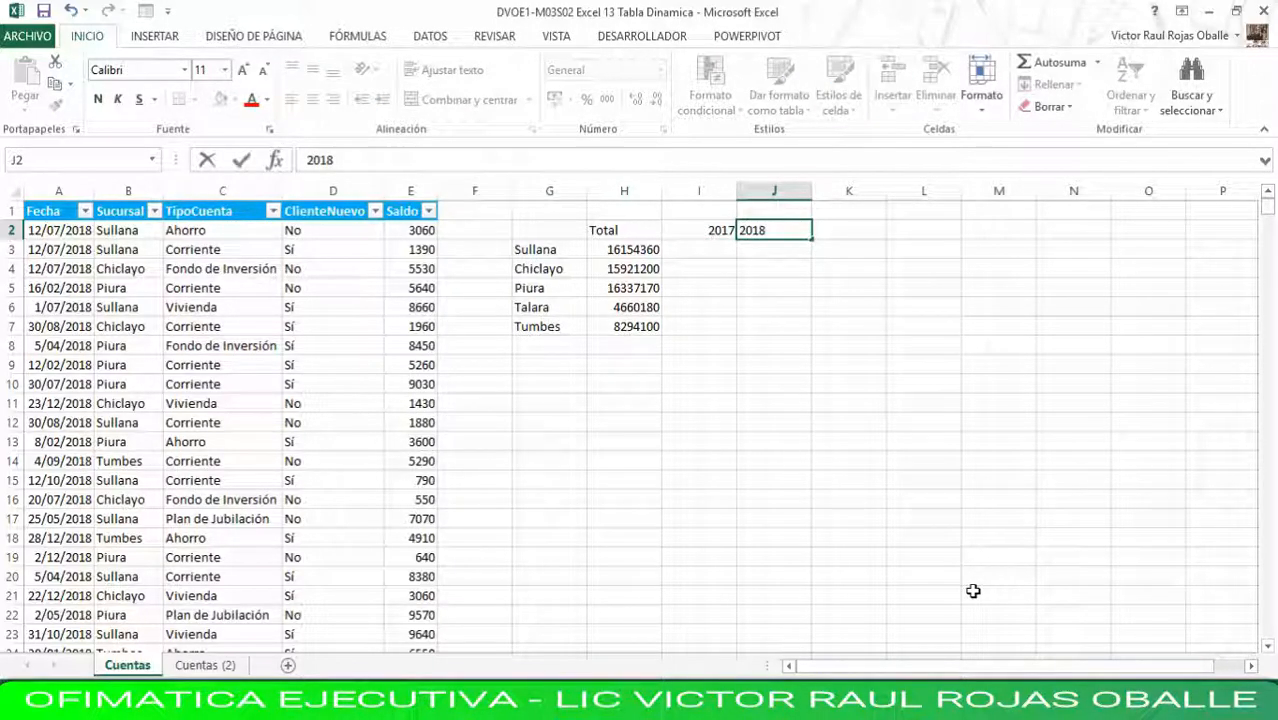
key("Return")
Step: Examine the Sullana row across its branch label, the total formula in H3 and the 2017 column
key("Left")
key("Left")
key("Left")
key("Right")
key("Right")
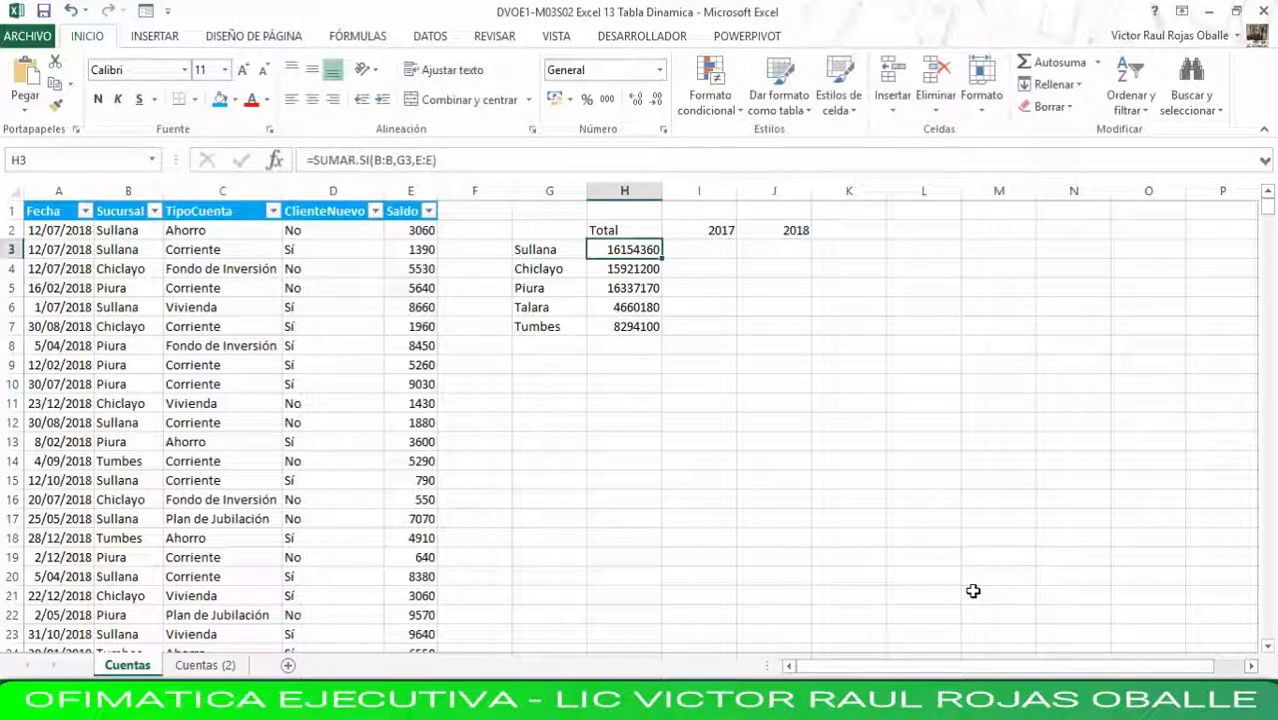
key("Left")
key("Left")
key("Right")
key("Right")
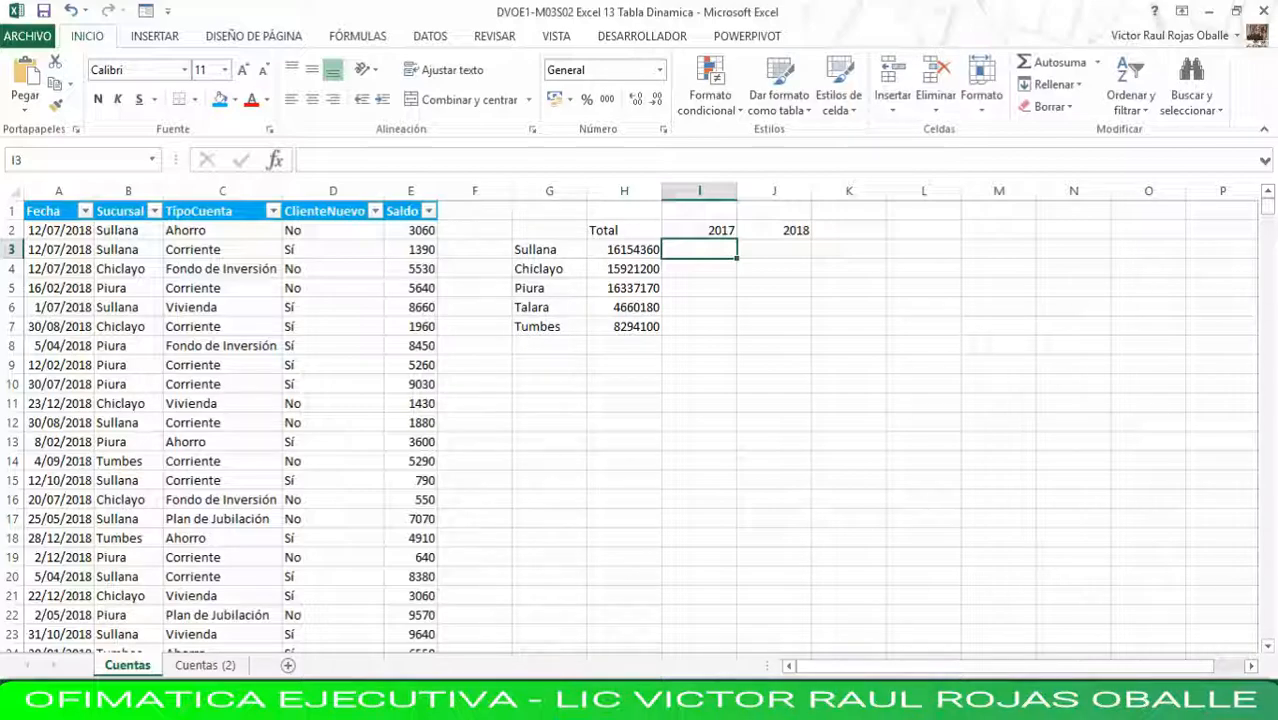
left_click(627, 249)
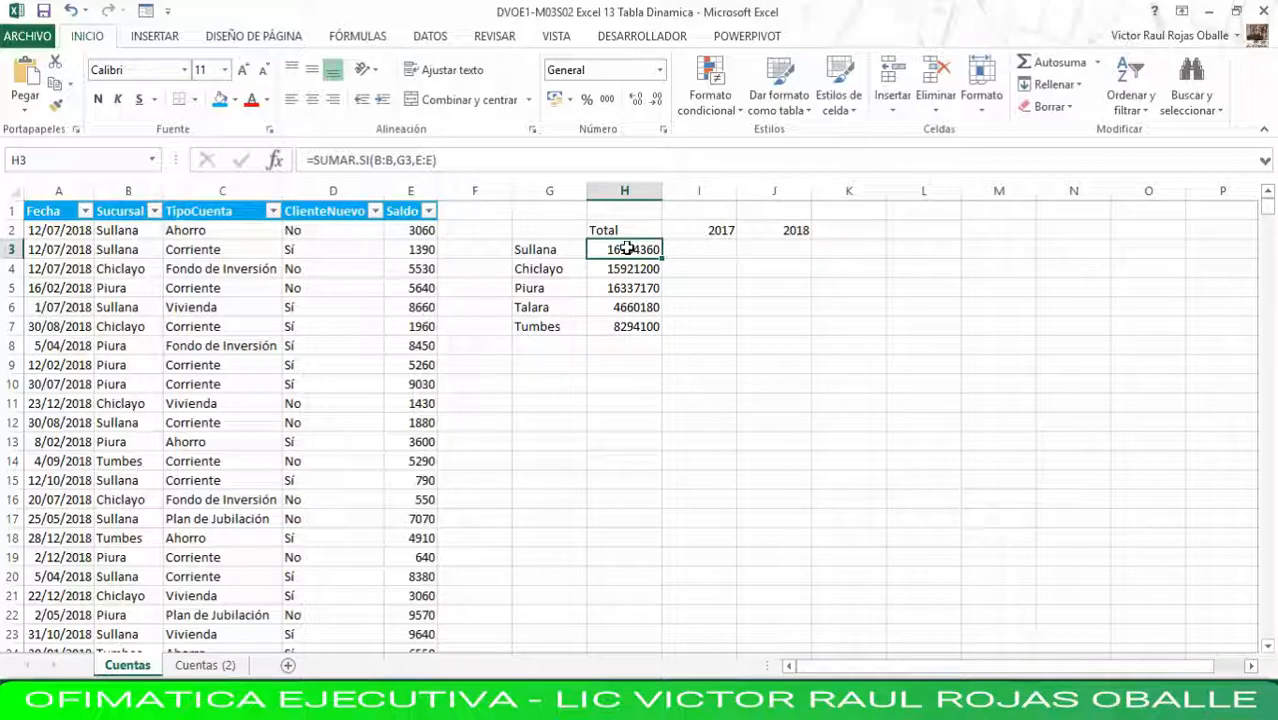
Step: Insert the SUMAR.SI.CONJUNTO function in cell I3 for Sullana's 2017 total
left_click(694, 249)
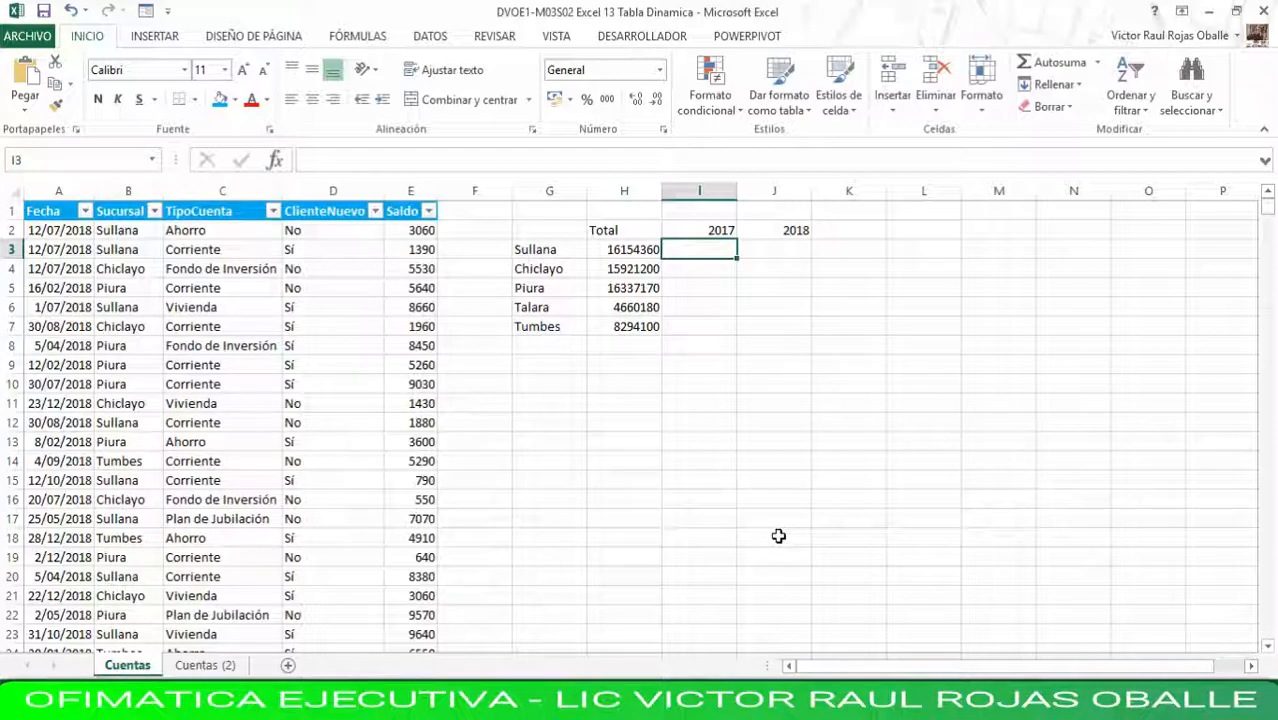
left_click(275, 161)
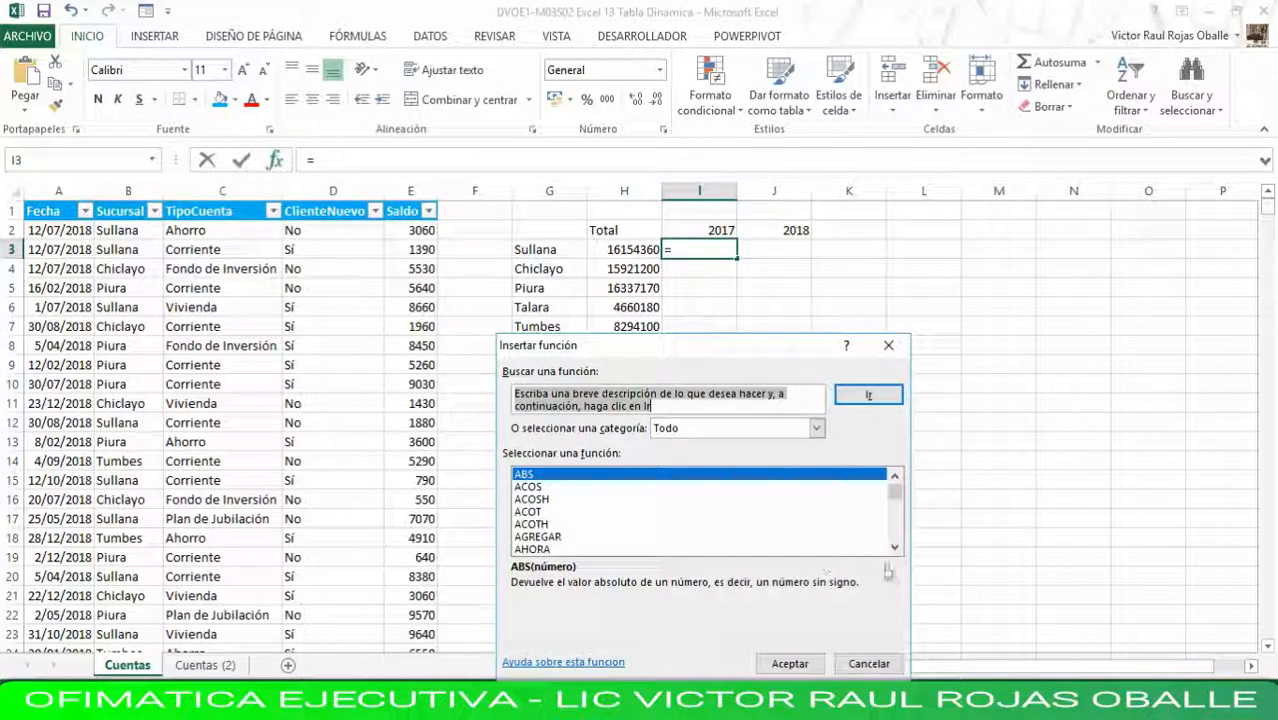
left_click(558, 538)
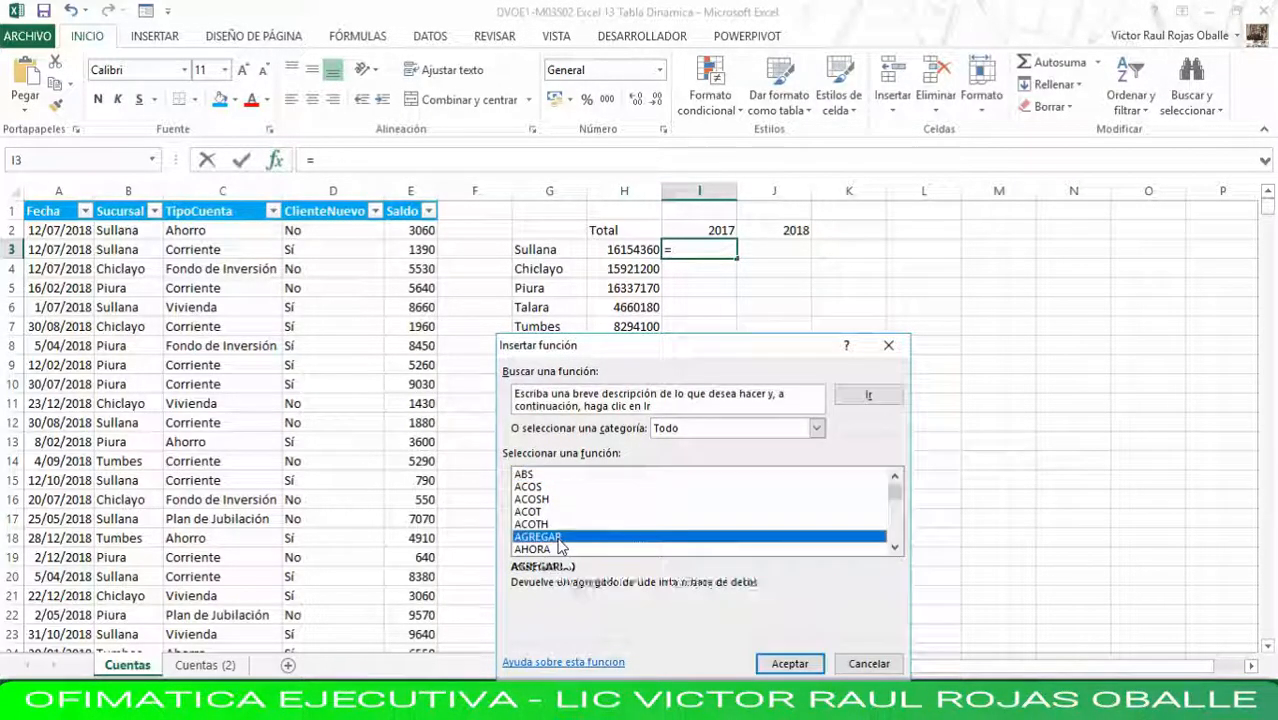
type("sum")
key("Down")
key("Down")
key("Down")
key("Down")
key("Down")
key("Down")
key("Down")
key("Down")
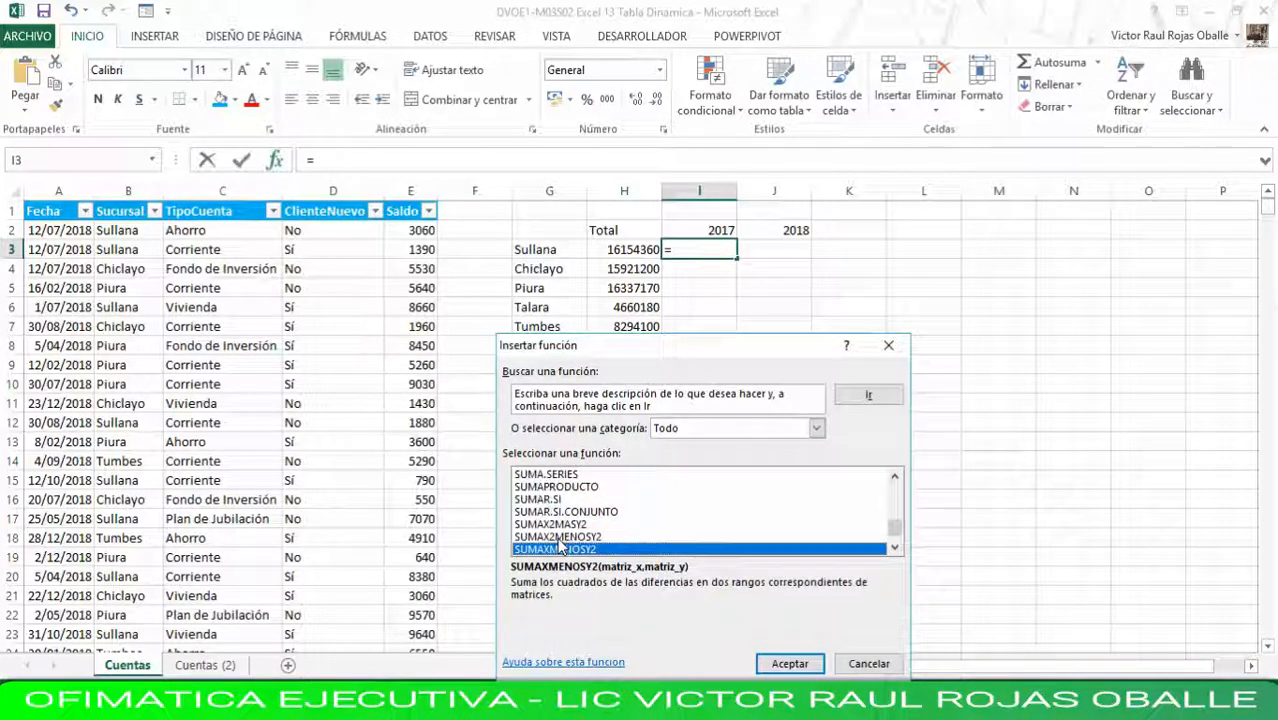
key("Up")
key("Up")
key("Up")
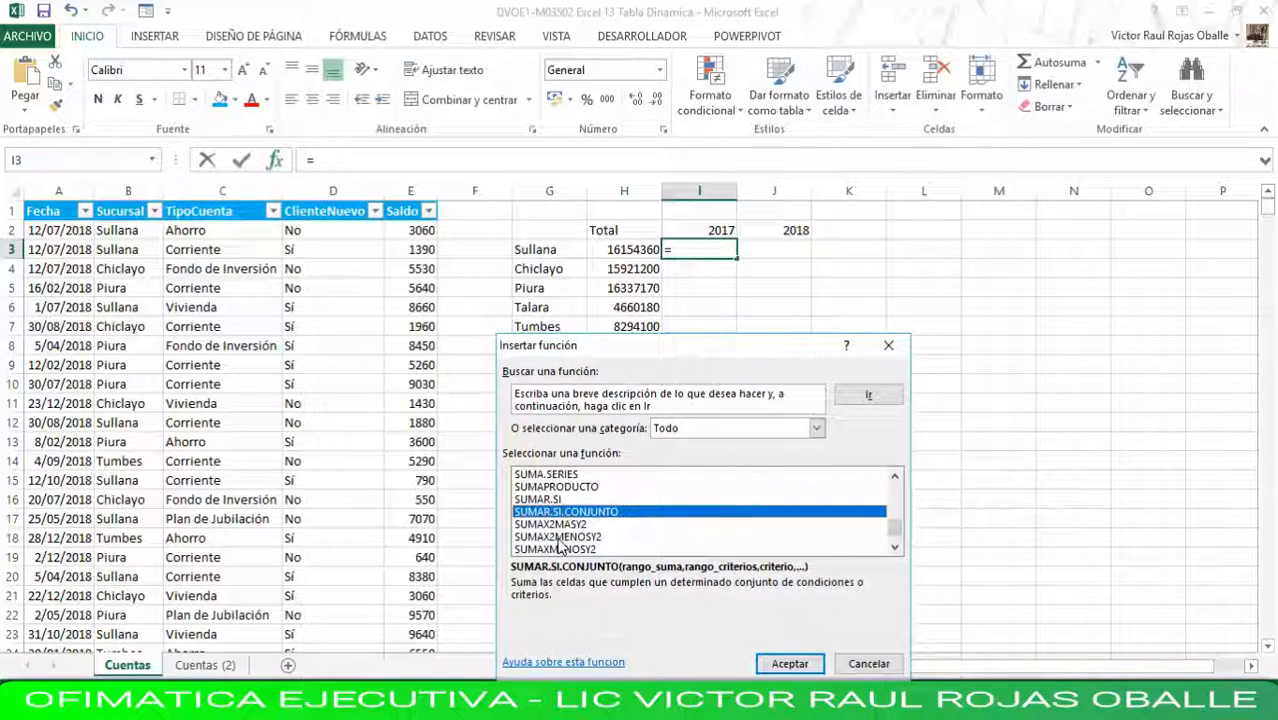
left_click(790, 663)
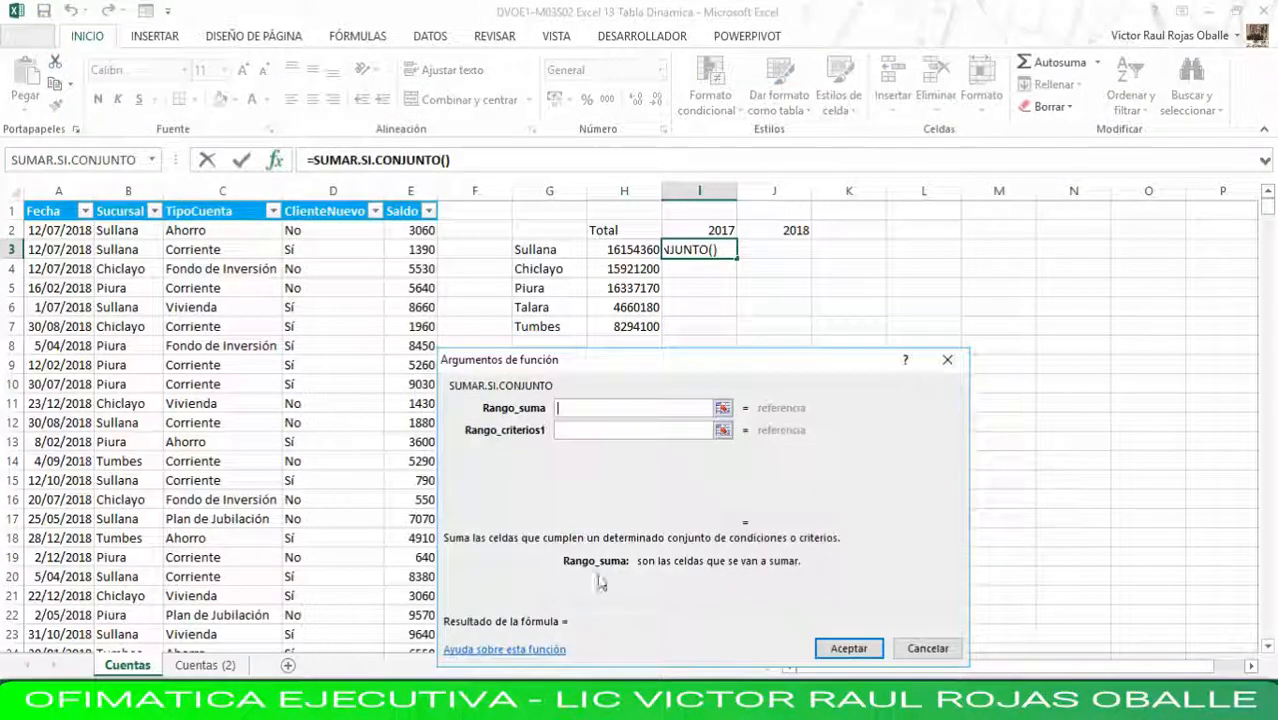
Step: Set the function's sum range to E:E, its first criteria range to B:B and the first criterion to G3
left_click_drag(711, 366, 773, 381)
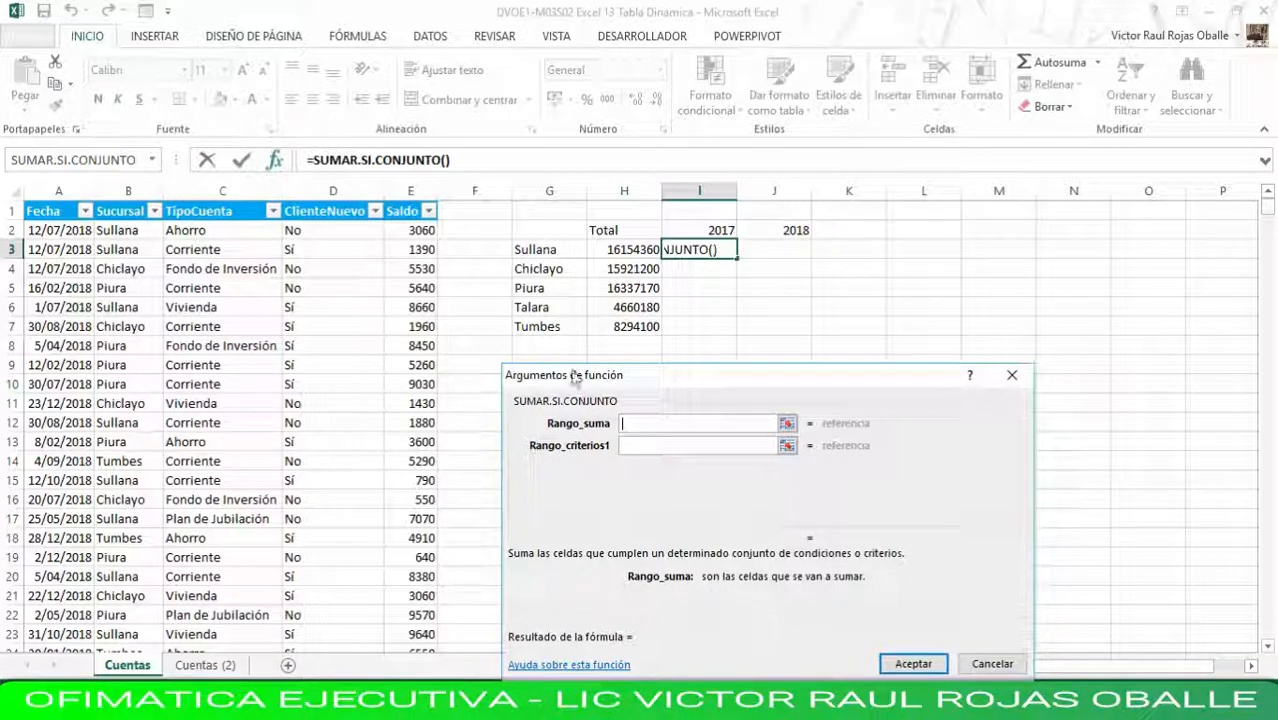
left_click(416, 192)
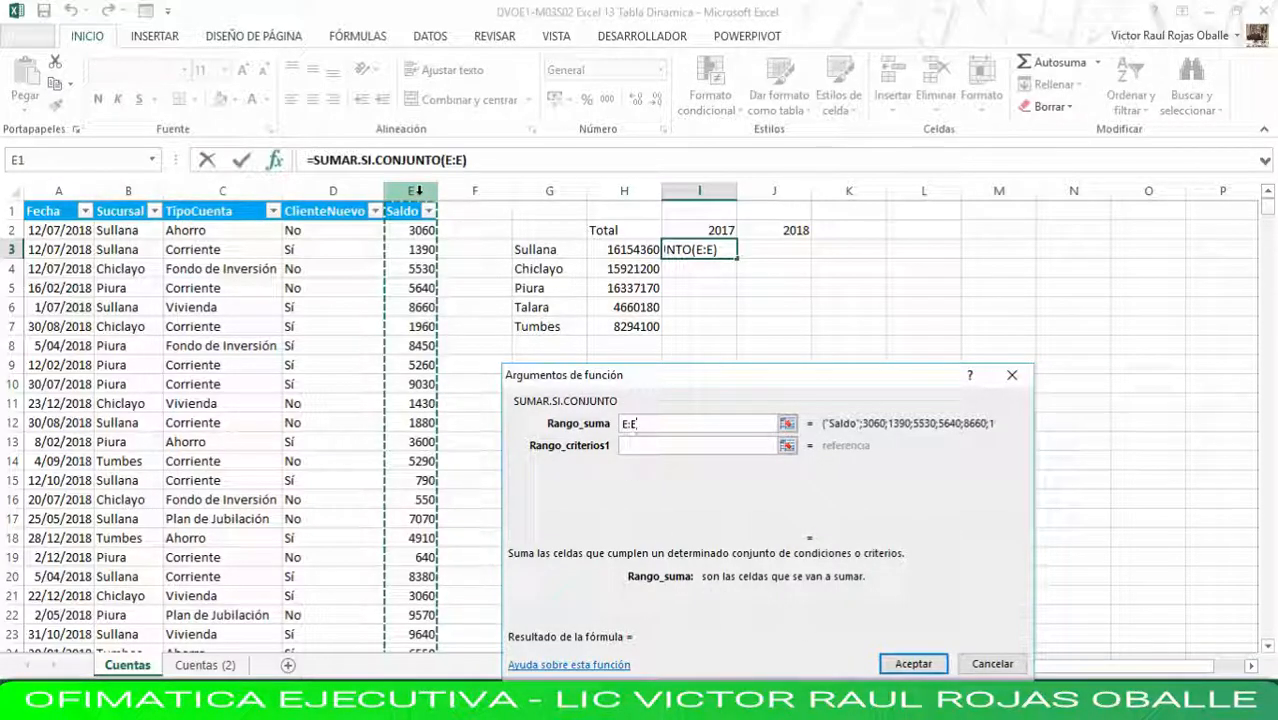
left_click(641, 444)
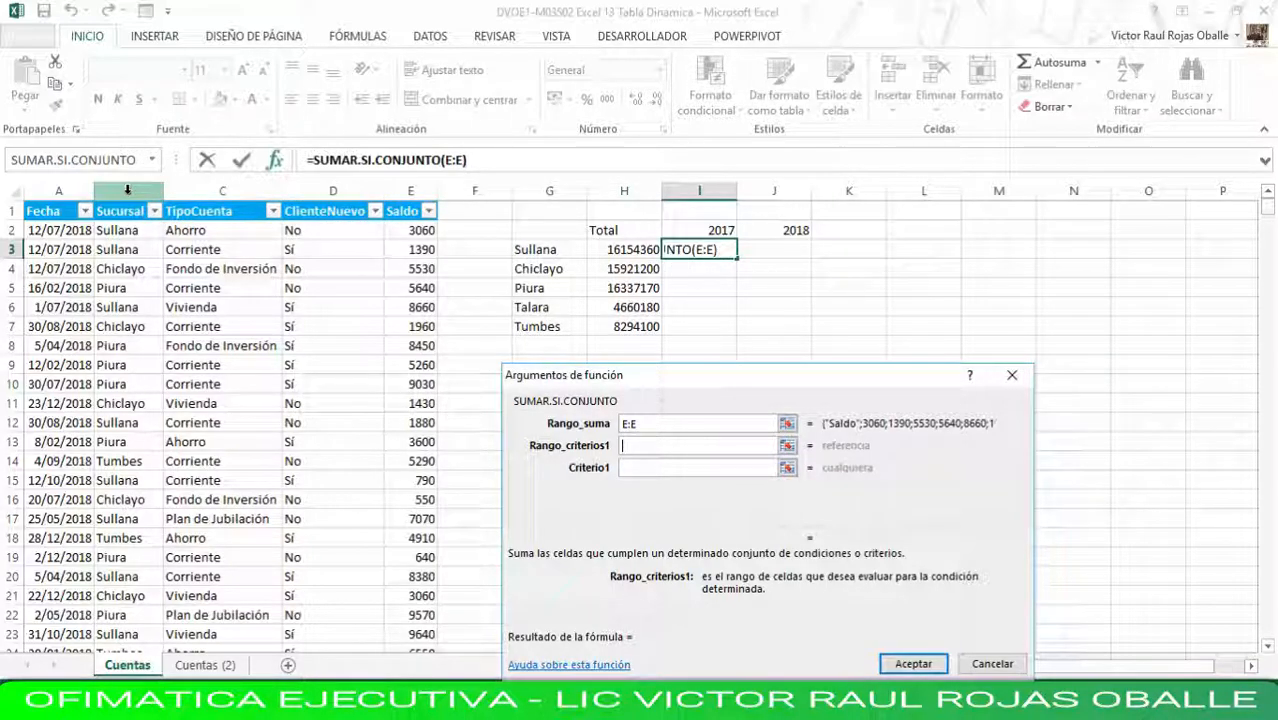
left_click(127, 190)
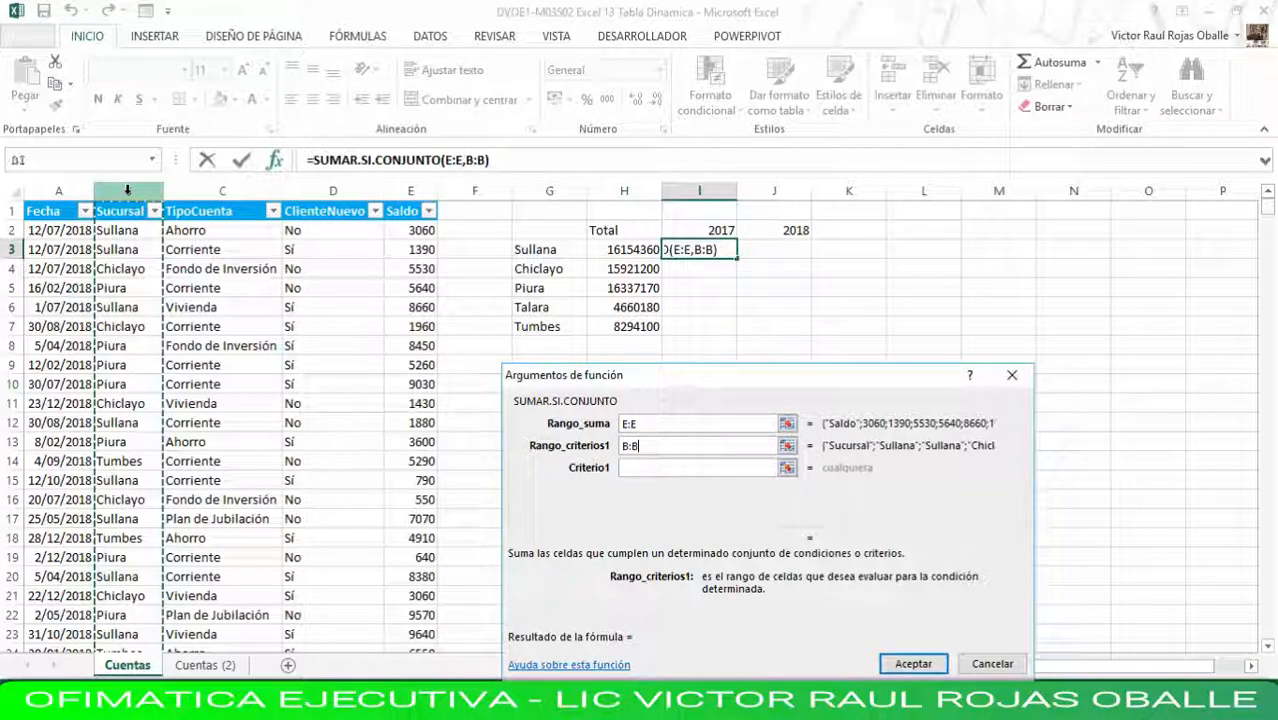
left_click(624, 467)
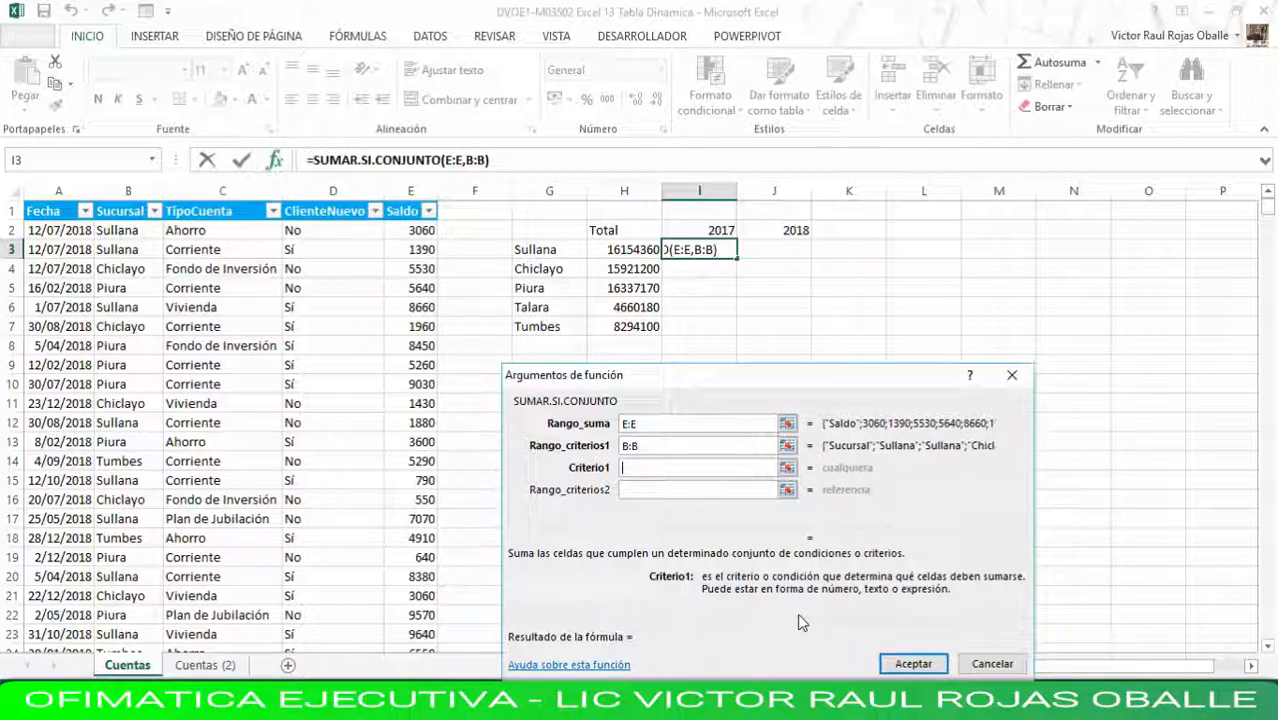
left_click(549, 251)
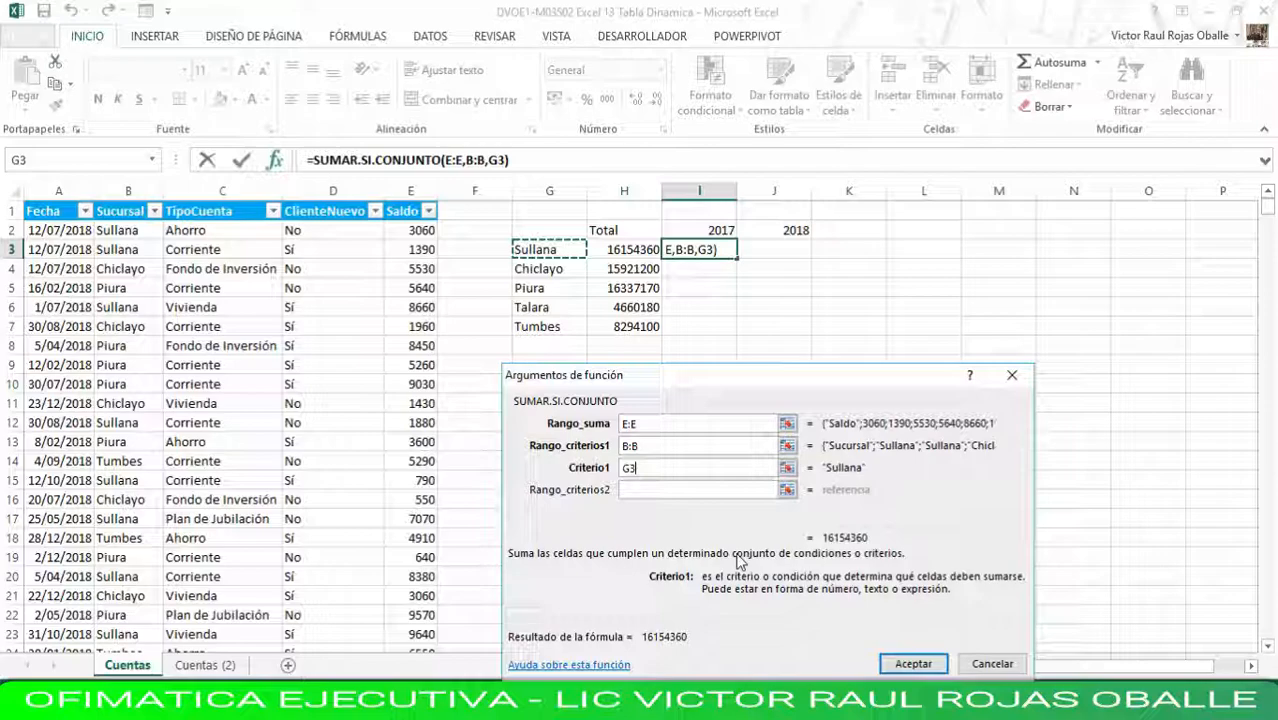
Step: Set the second criteria range of the SUMAR.SI.CONJUNTO function to the Fecha column, A:A
left_click(644, 492)
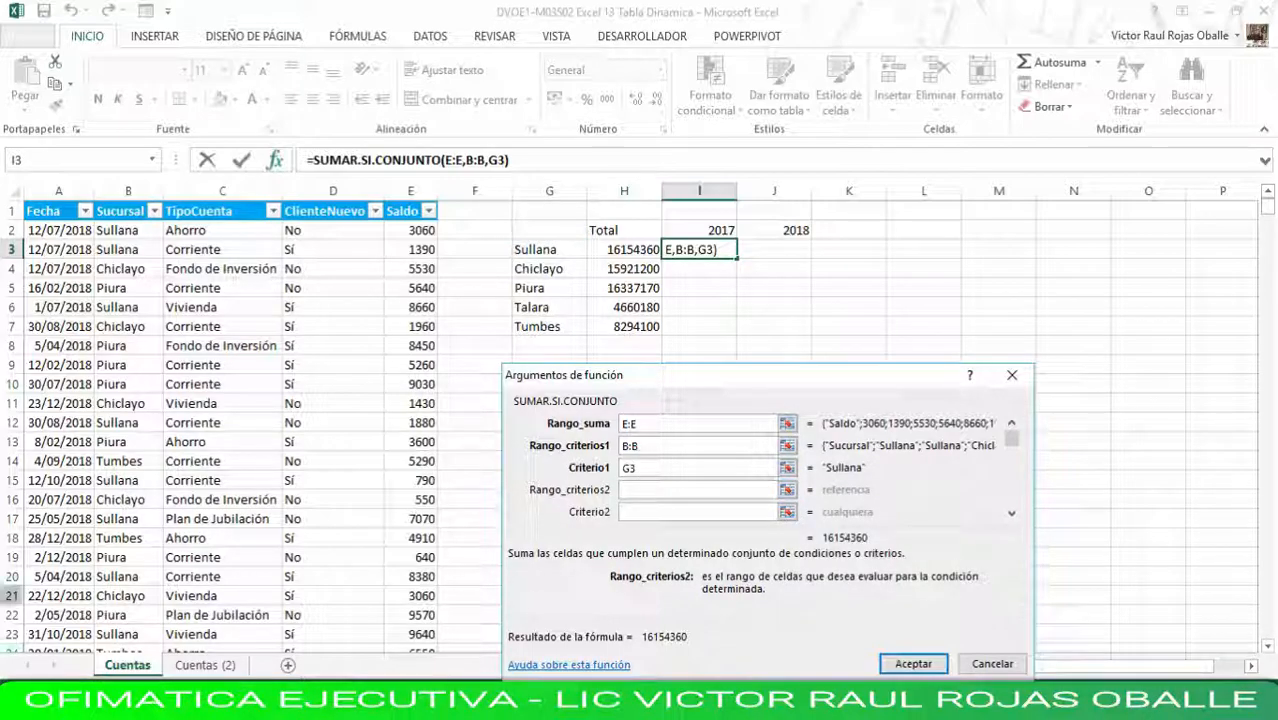
left_click(58, 191)
type(";")
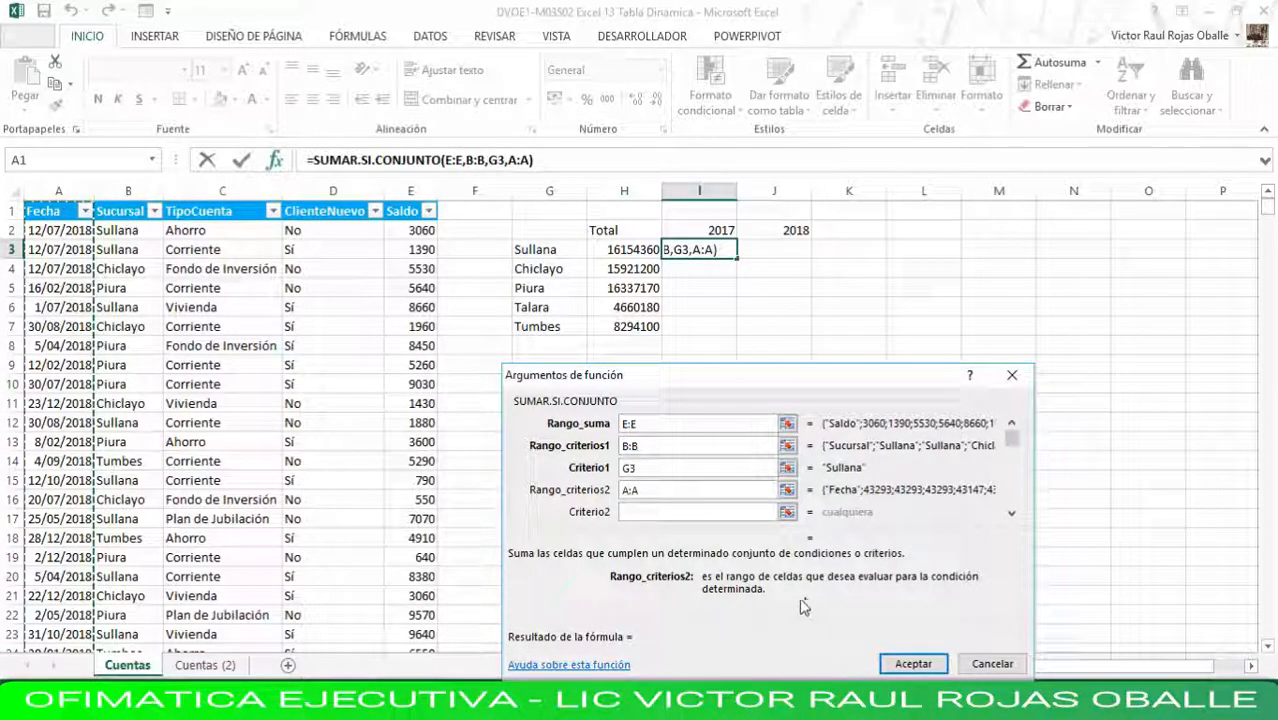
key("BackSpace")
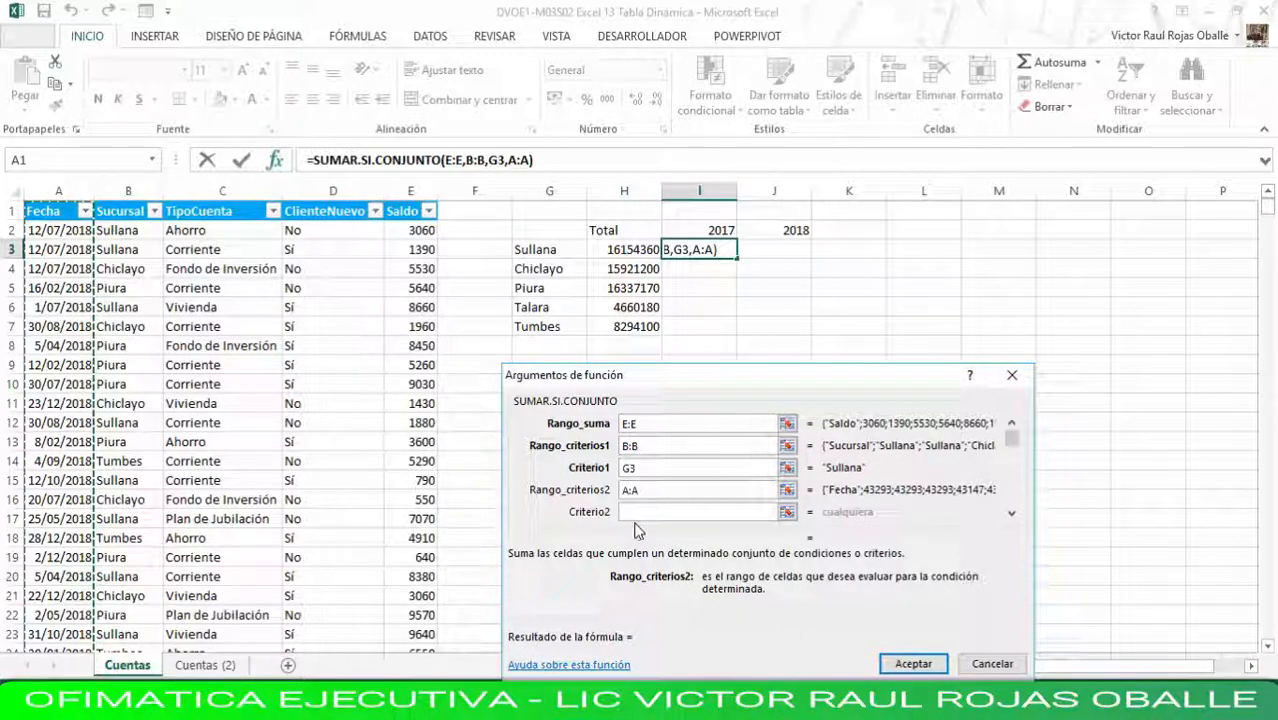
Step: Set the second criterion to <=31/12/2017 and accept the function for Sullana's 2017 total
left_click(658, 516)
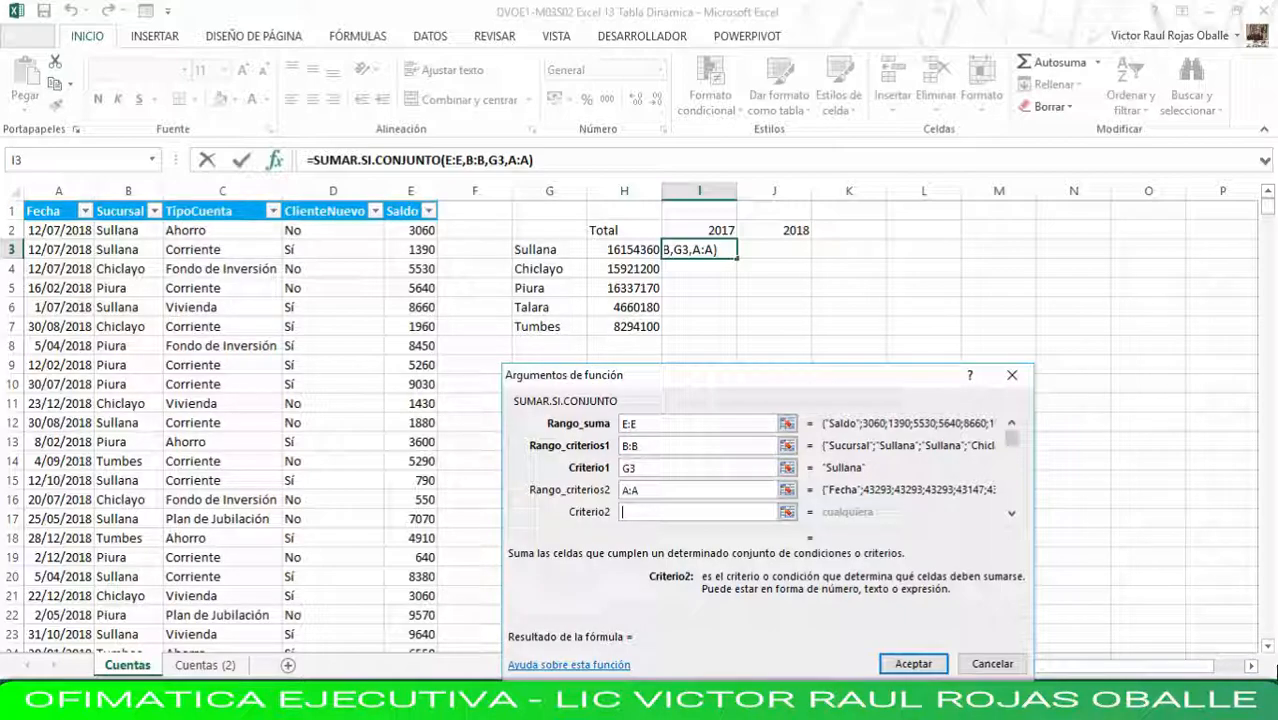
type("<")
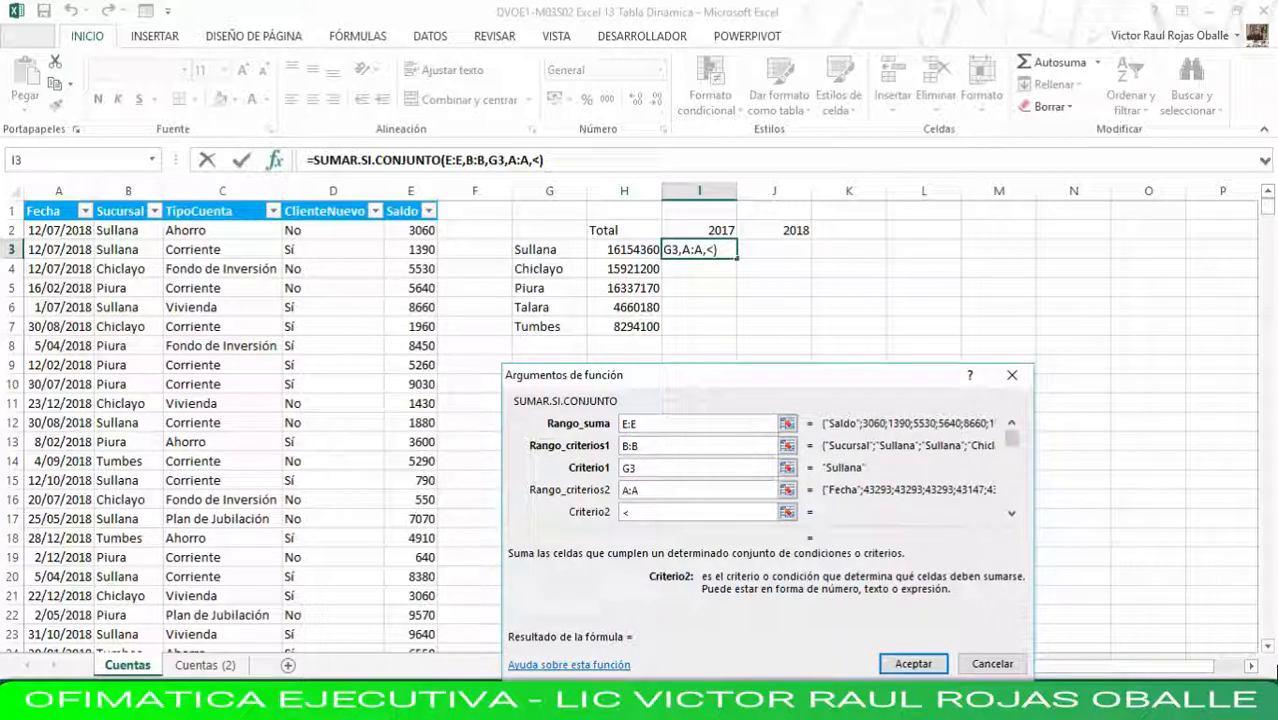
type("=")
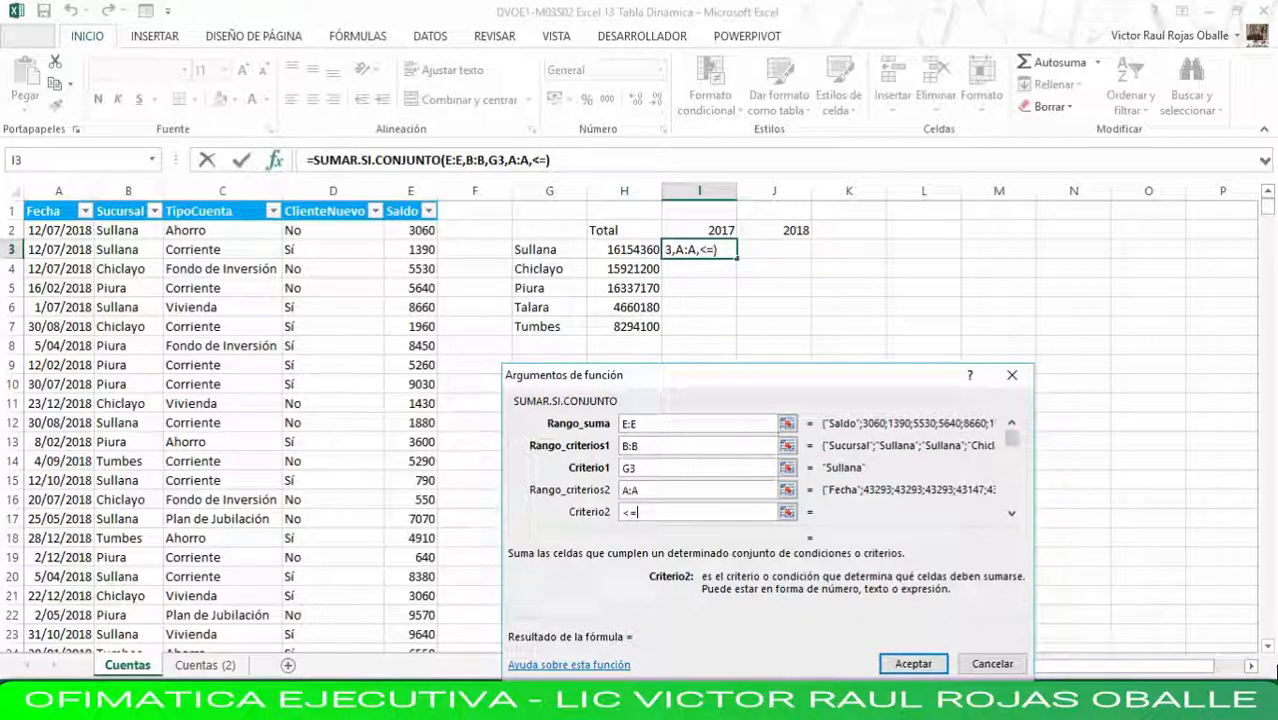
type("31")
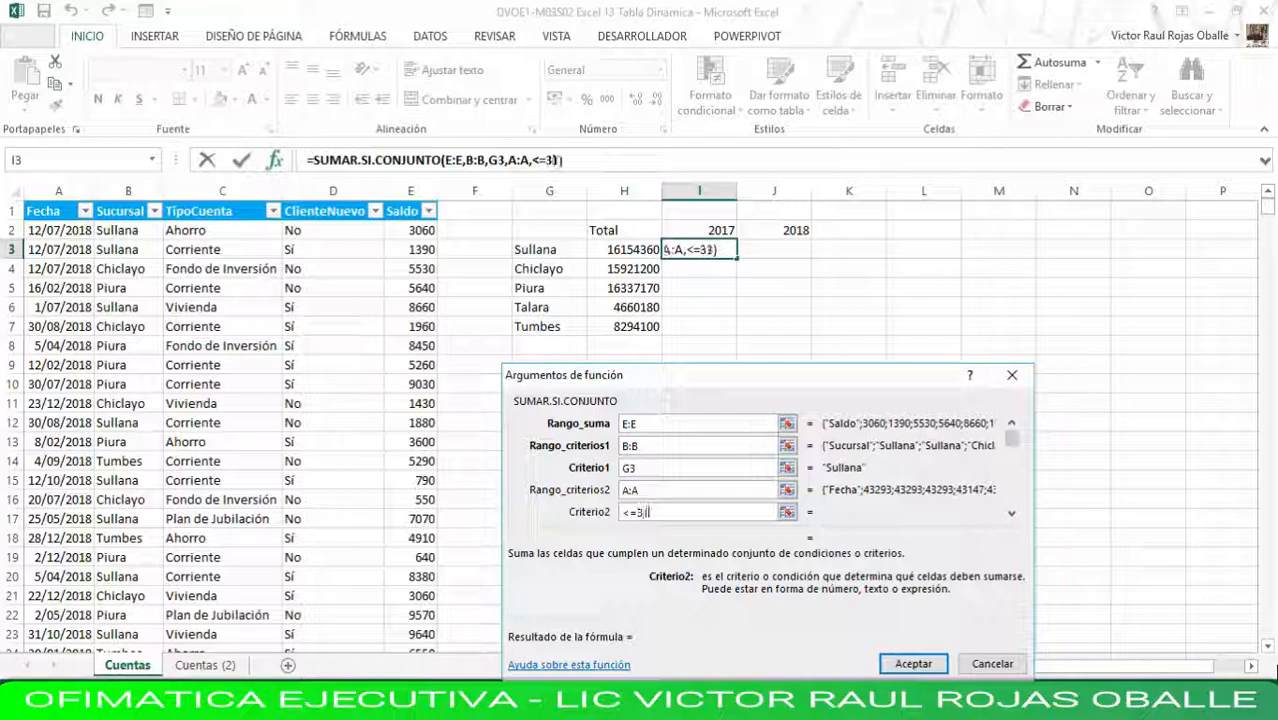
type("/")
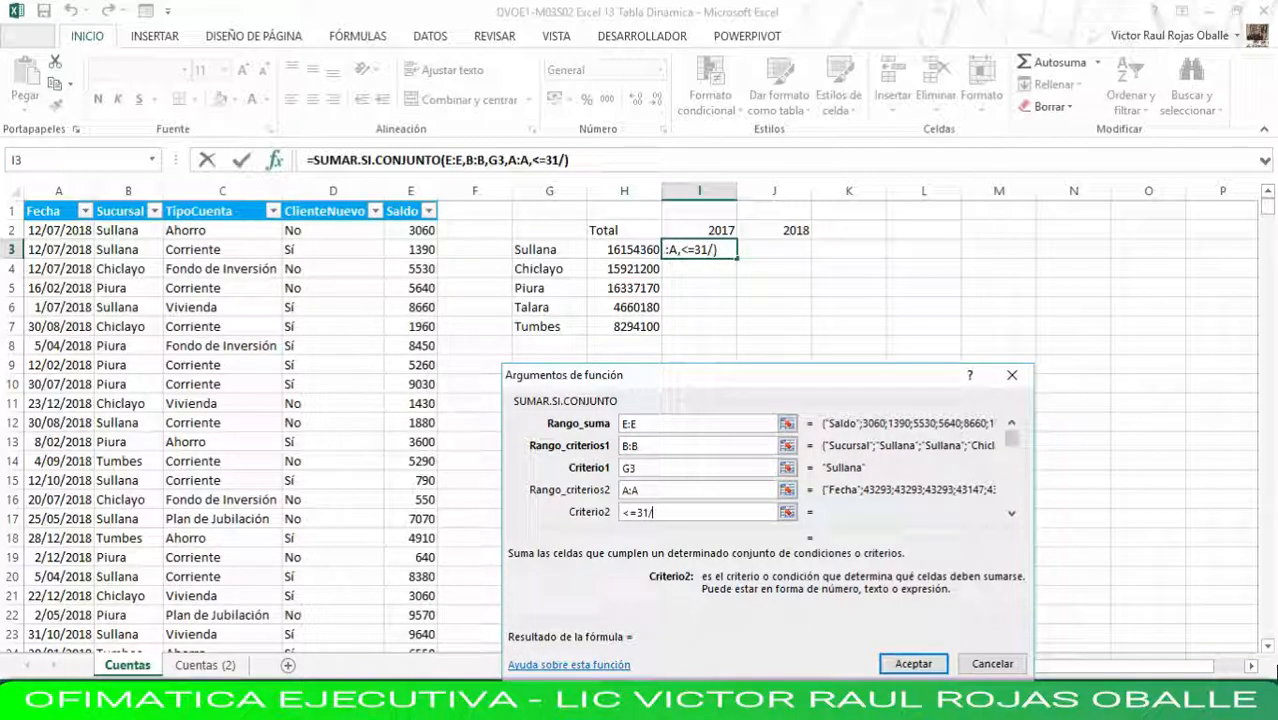
type("12/2017")
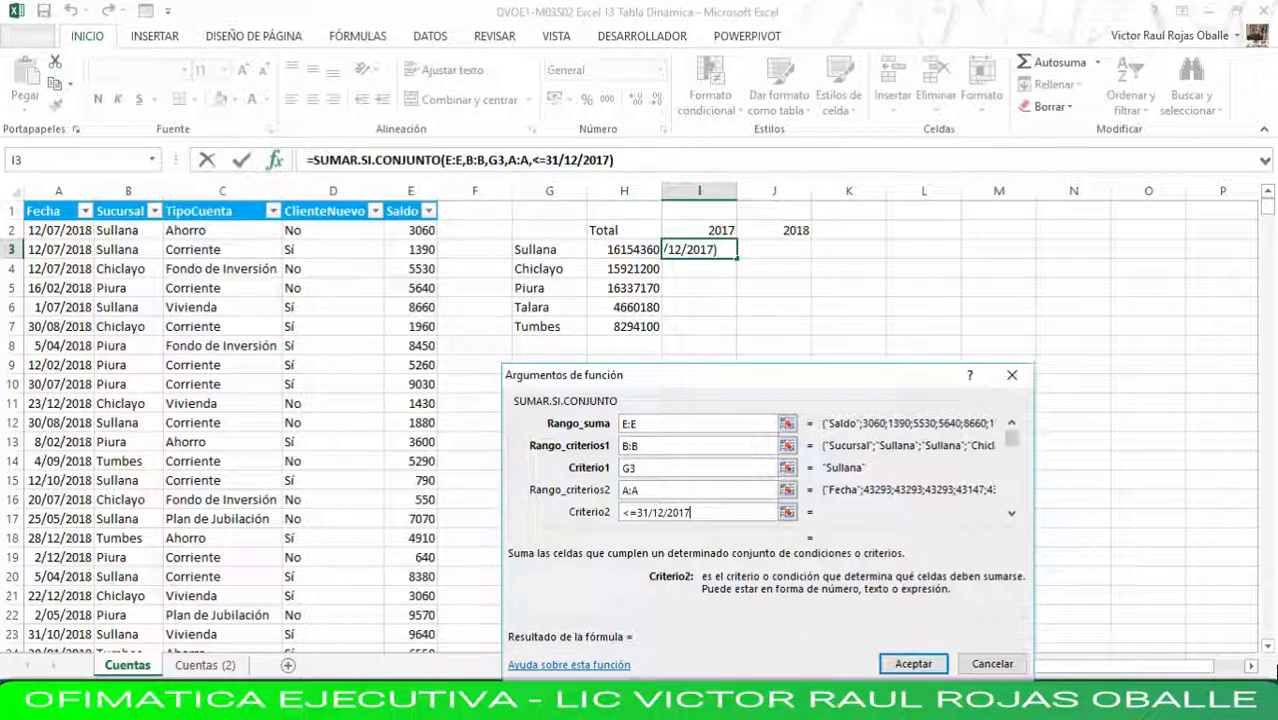
left_click(915, 664)
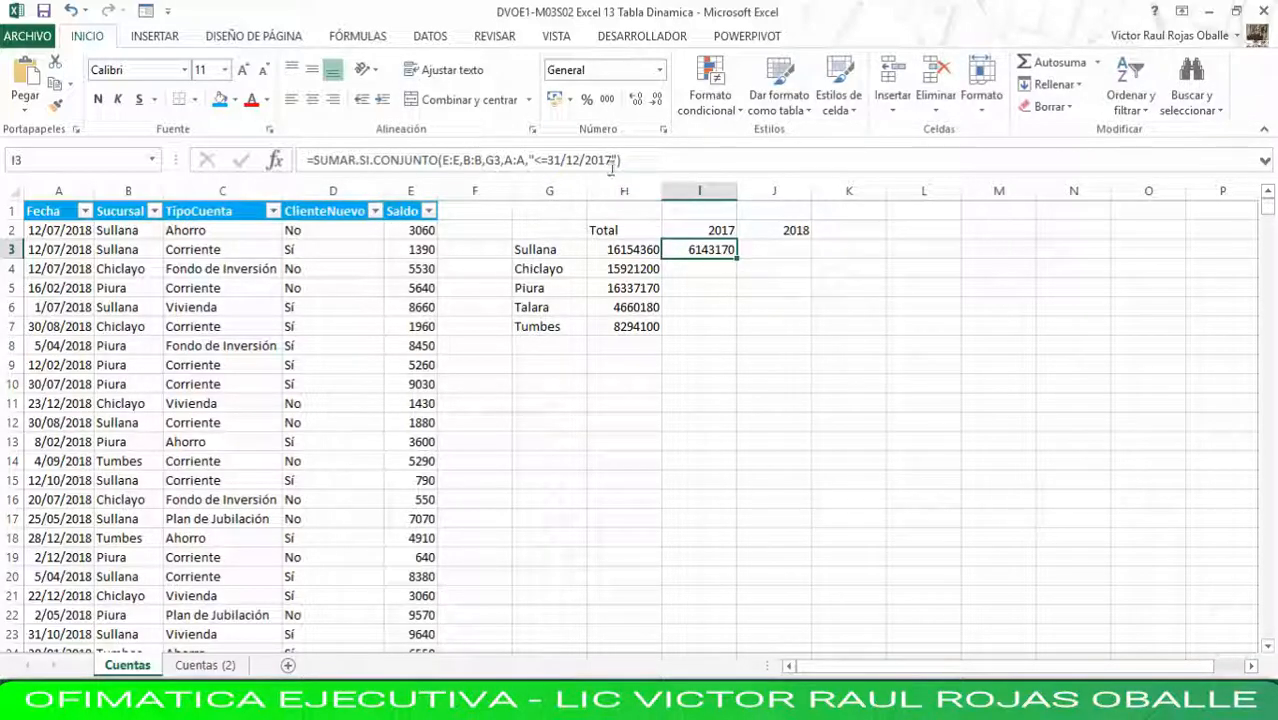
Step: Copy the full formula text of I3 into J3 with its references unchanged
left_click_drag(627, 160, 283, 160)
key("ctrl+c")
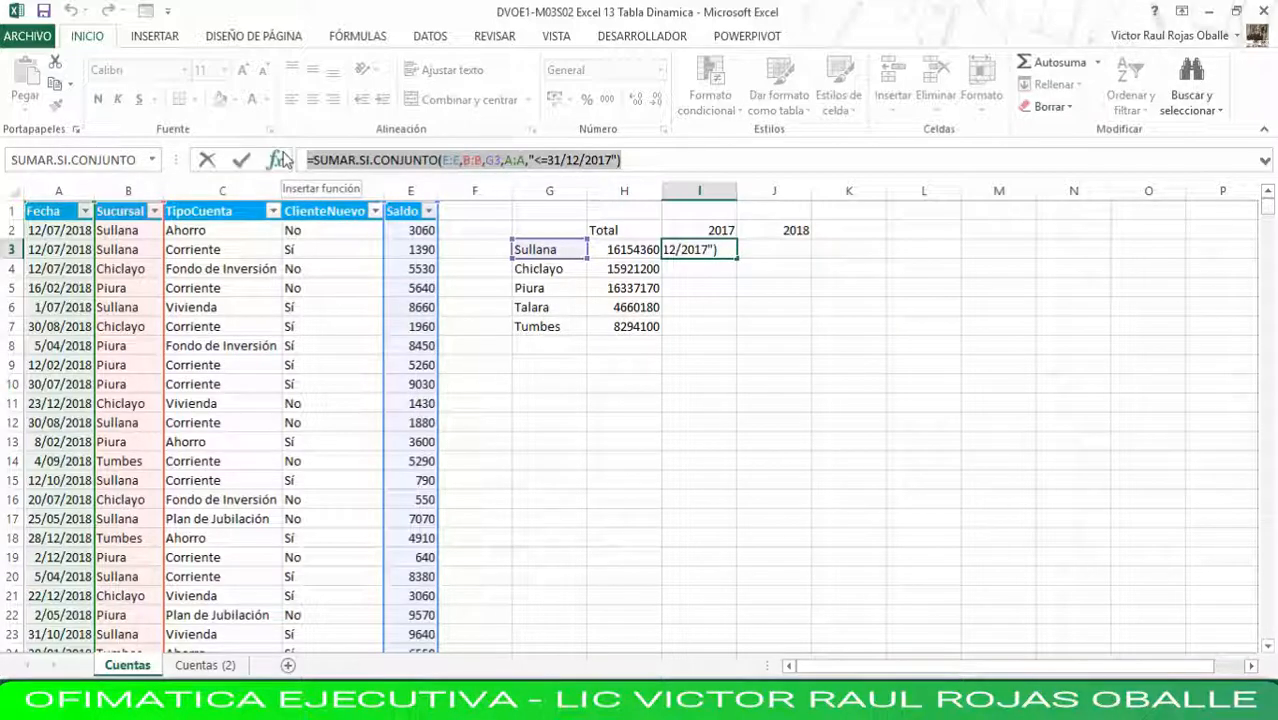
key("Escape")
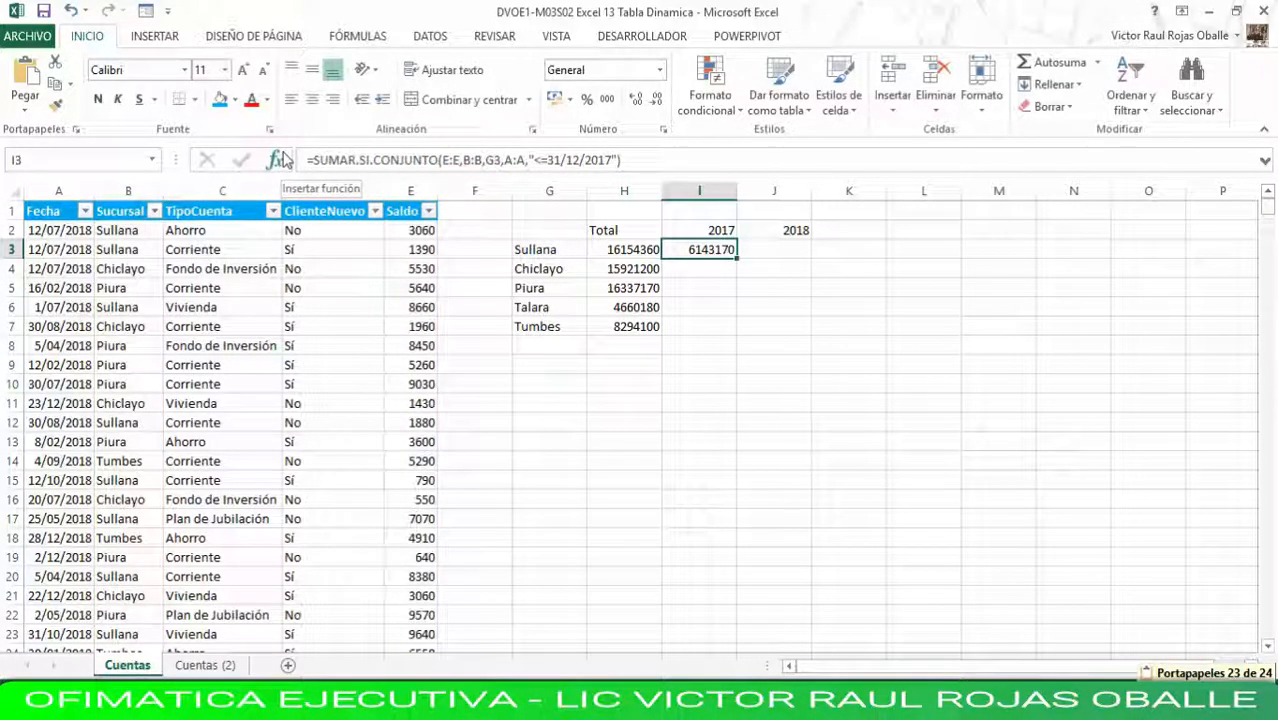
left_click(784, 250)
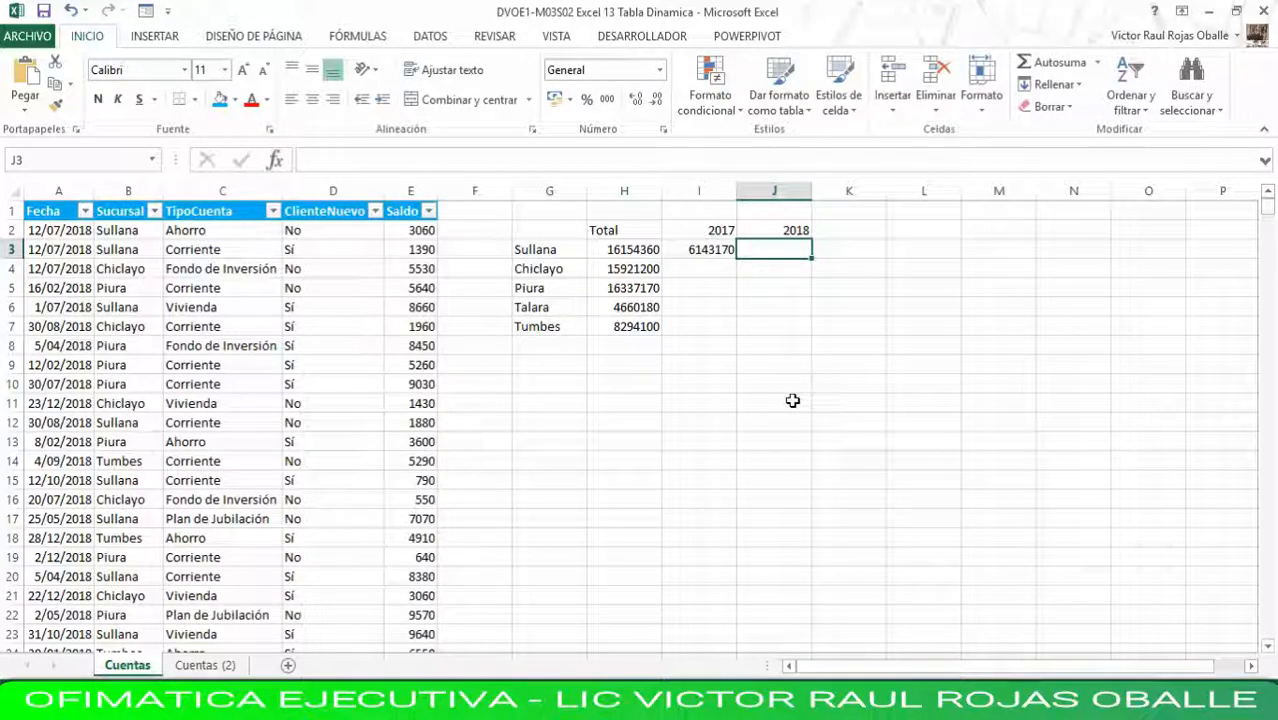
left_click(320, 160)
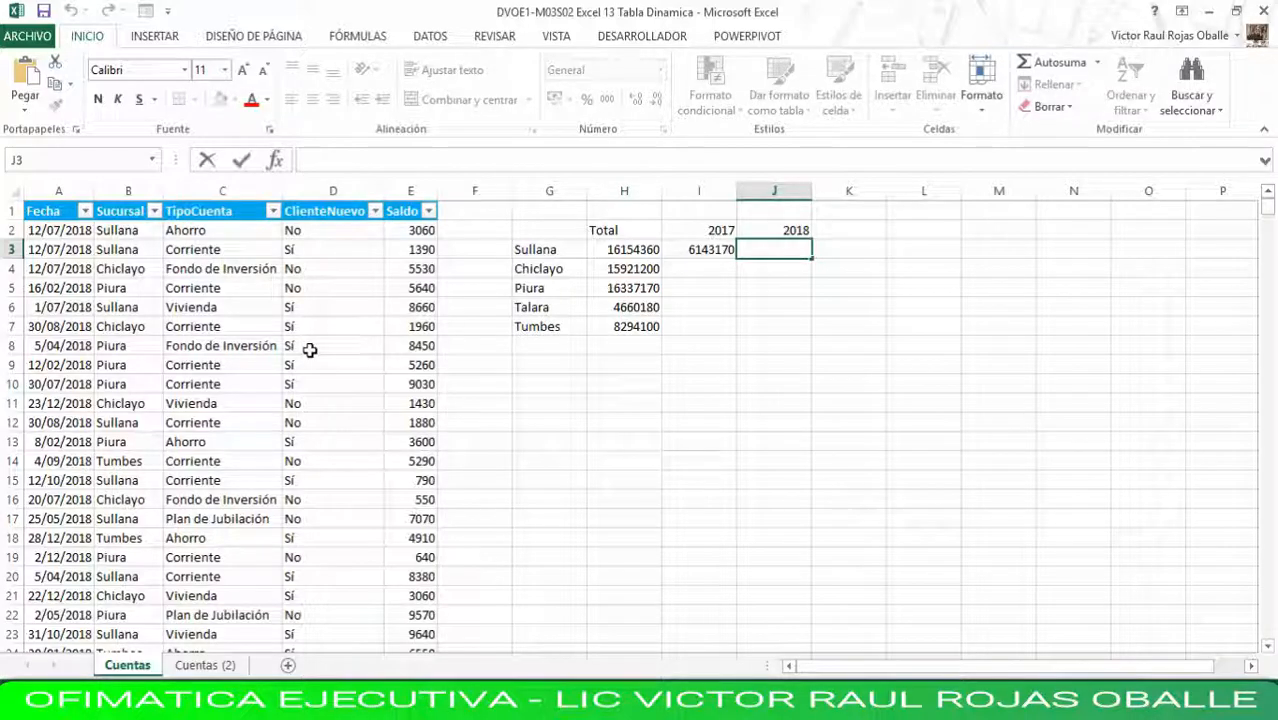
key("ctrl+v")
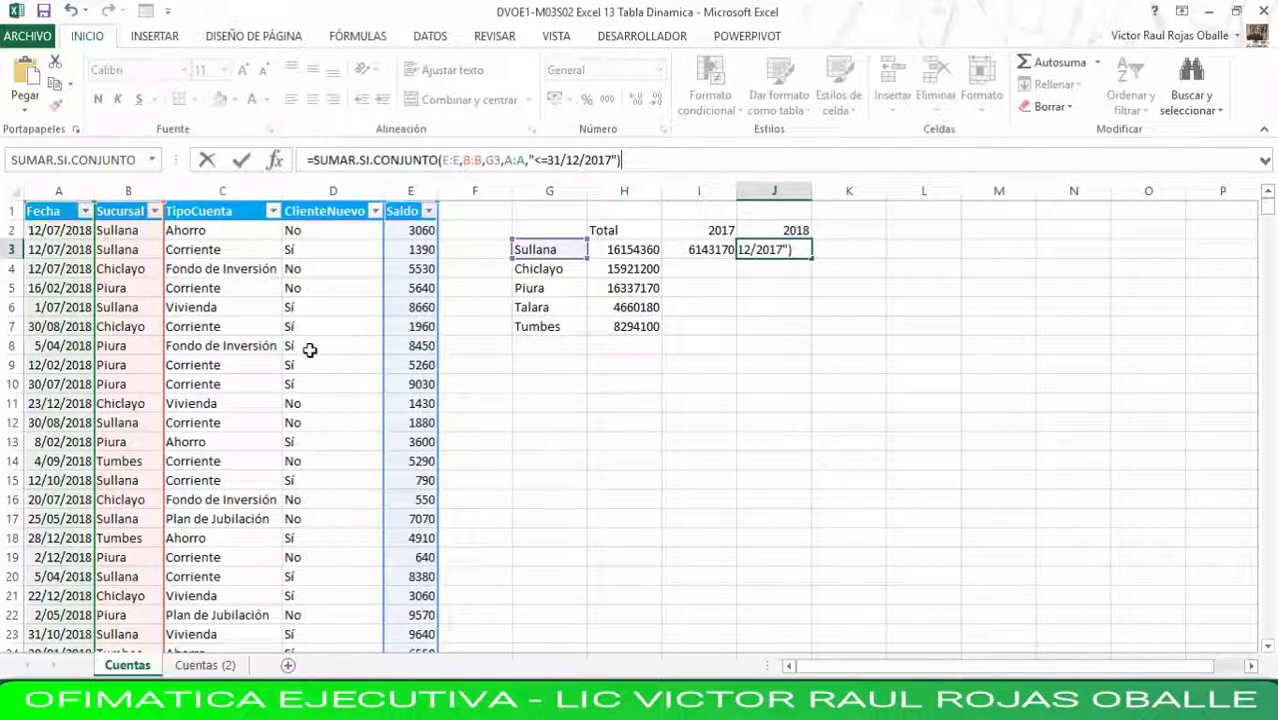
key("Return")
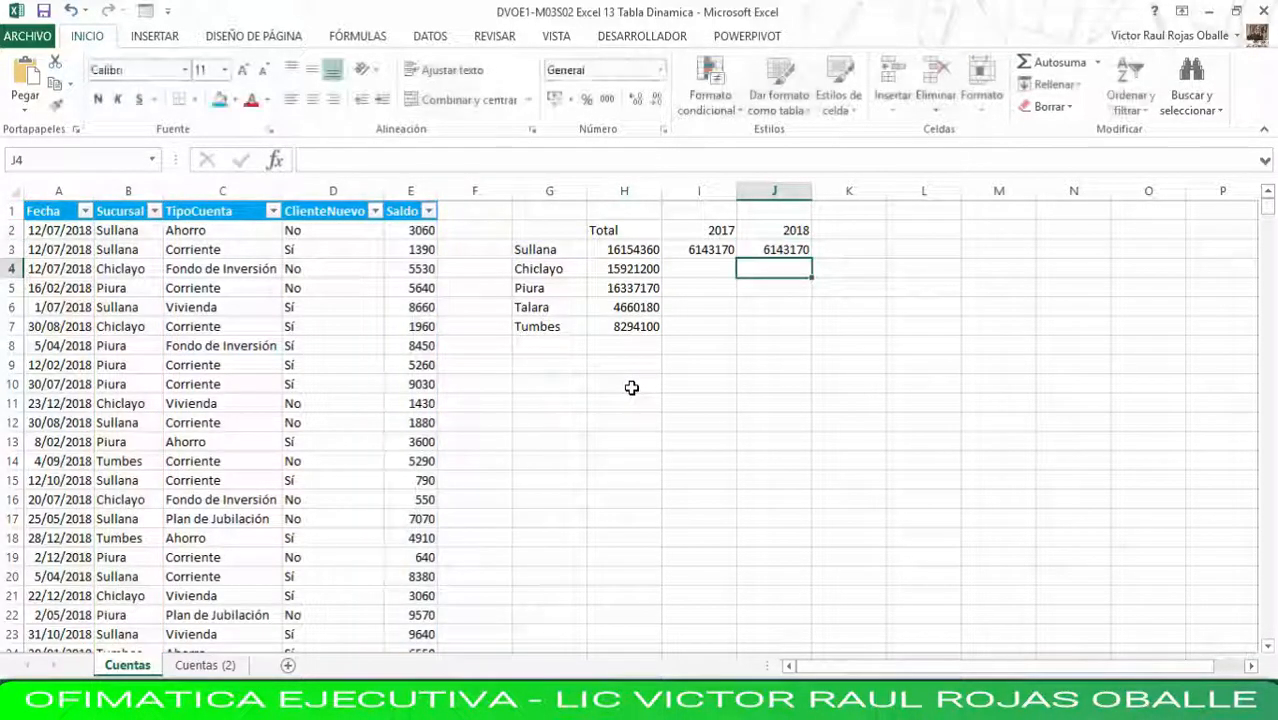
Step: Change the second criterion of the J3 formula to ">31/12/2017" for Sullana's 2018 total
key("Up")
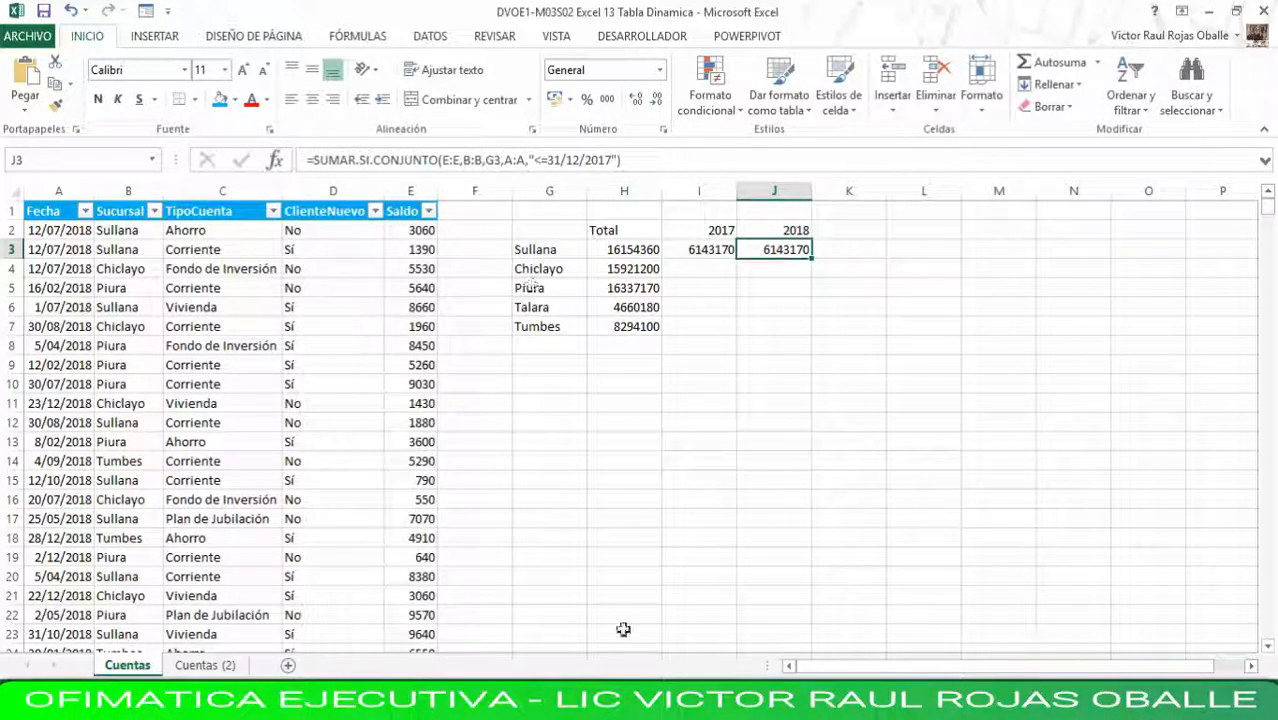
left_click(275, 161)
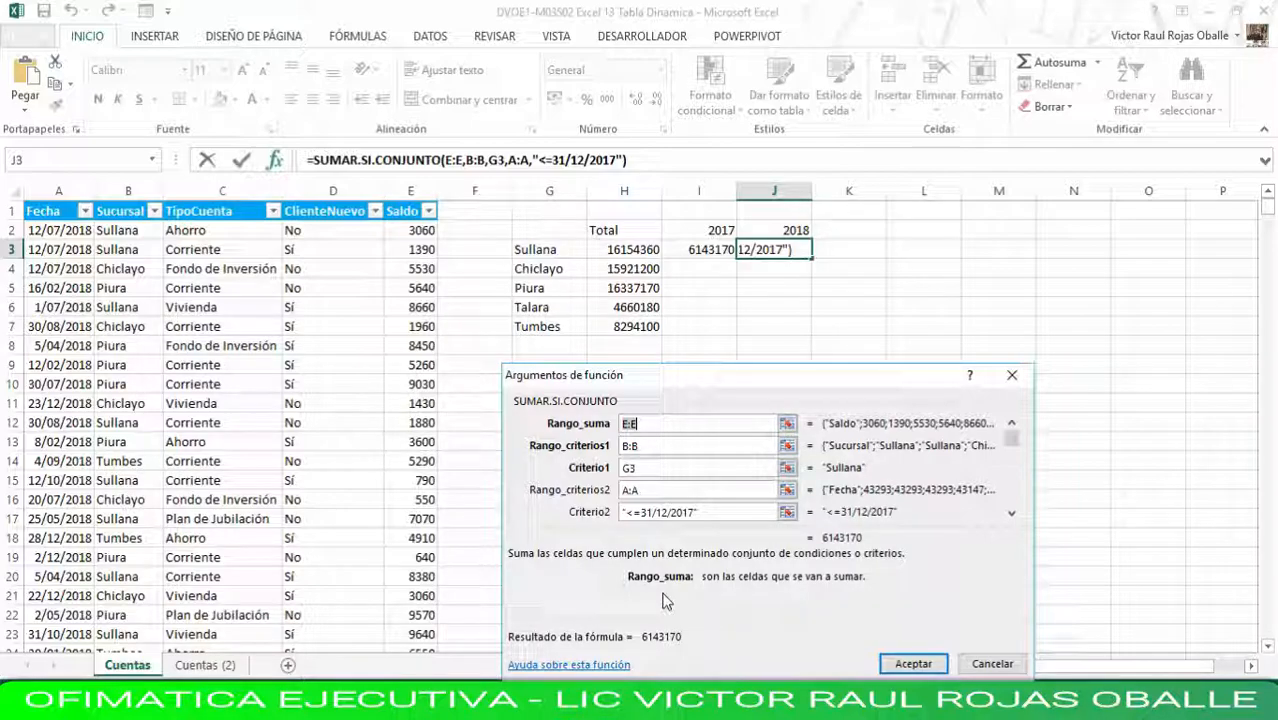
left_click(628, 512)
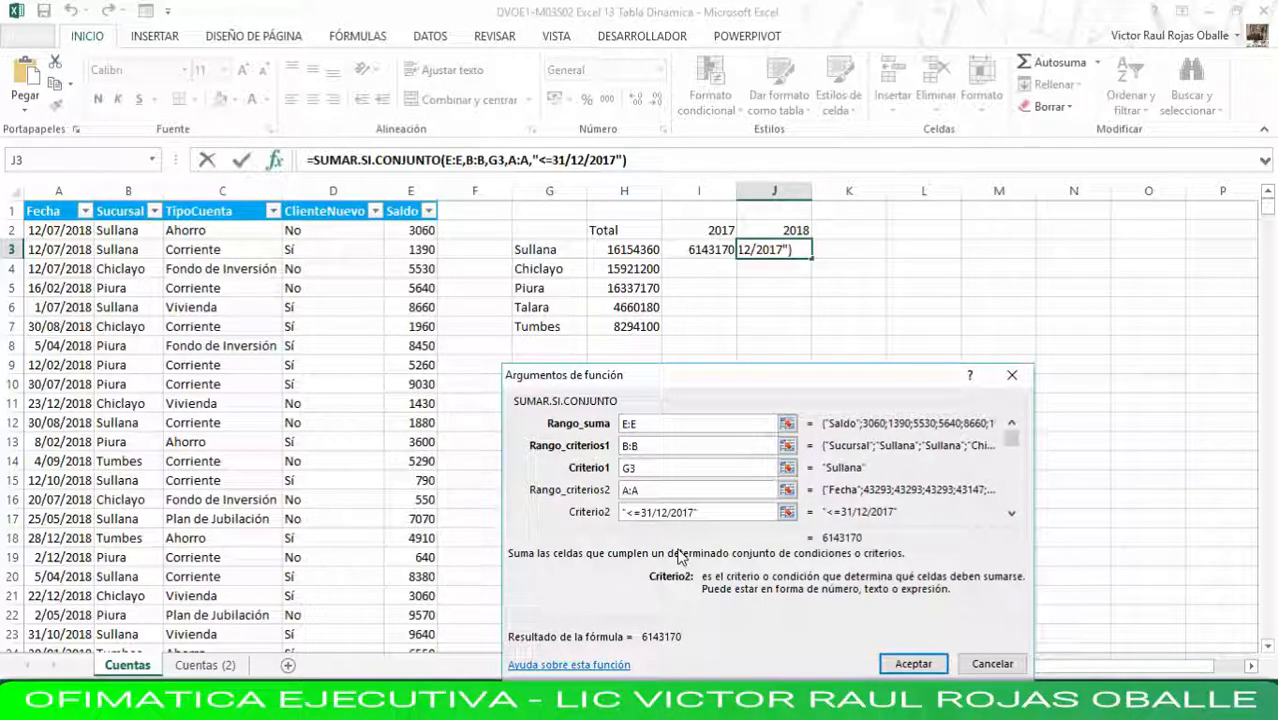
type(">")
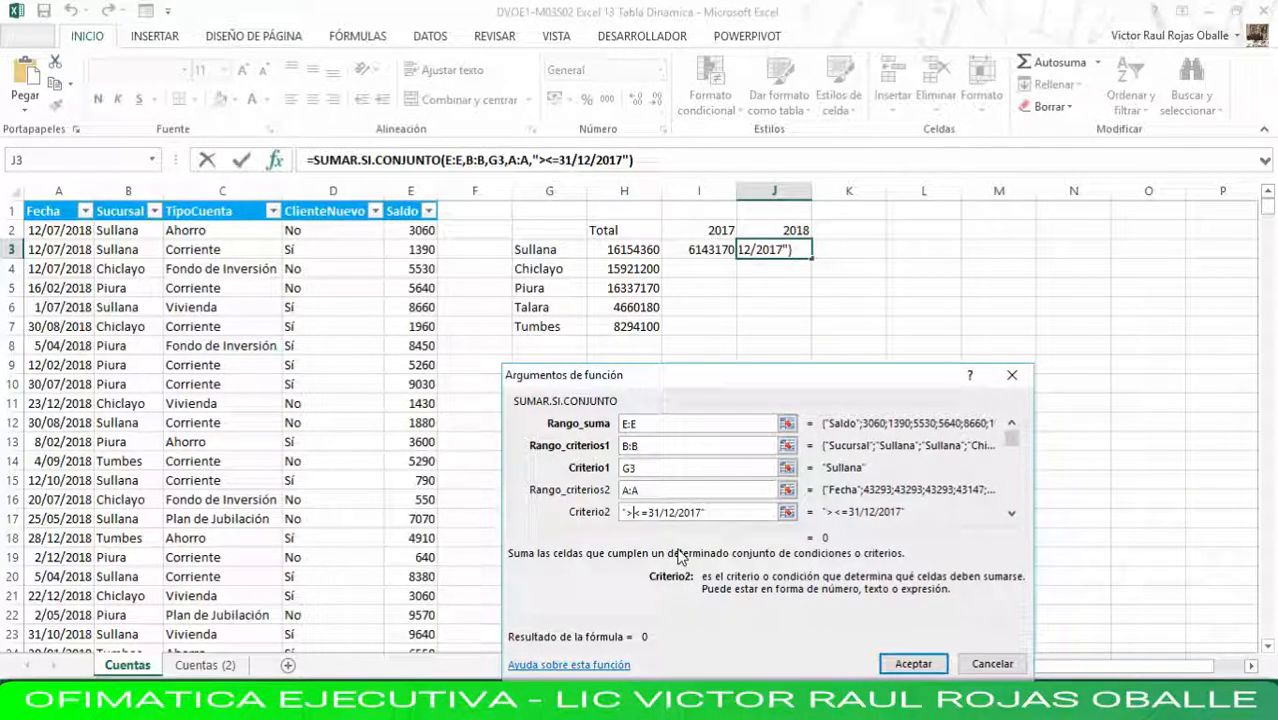
key("Delete")
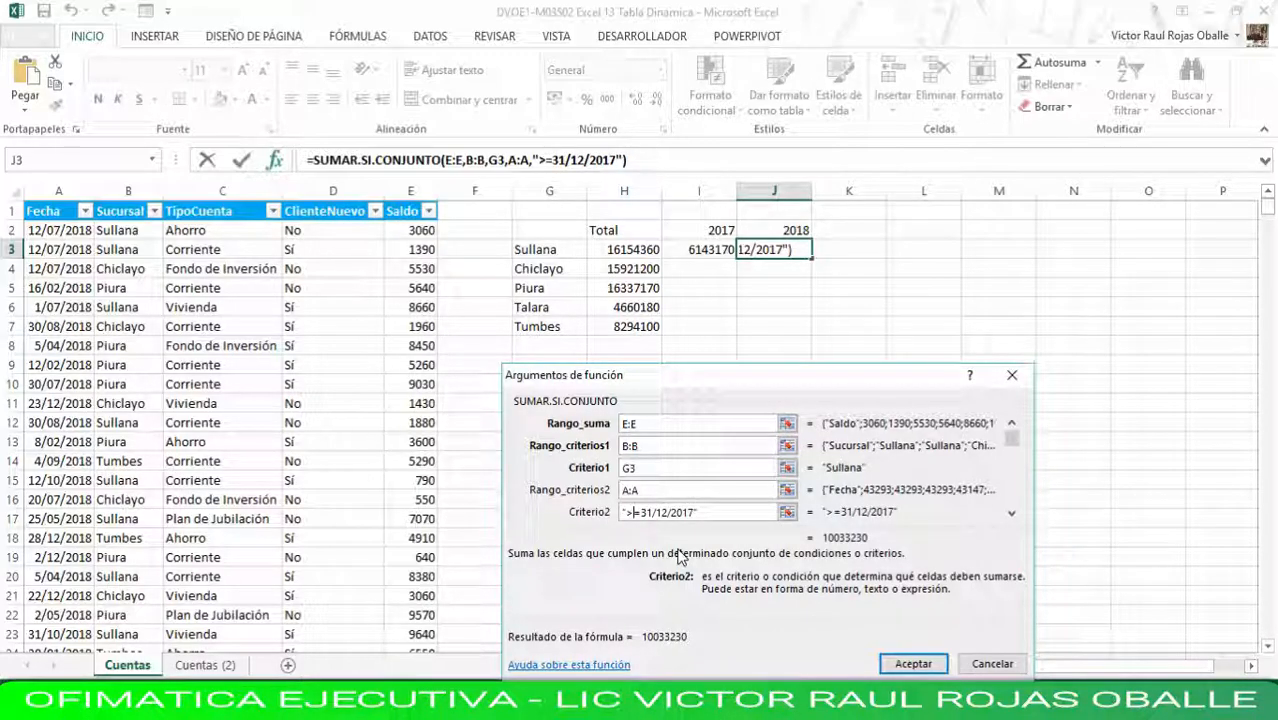
key("Delete")
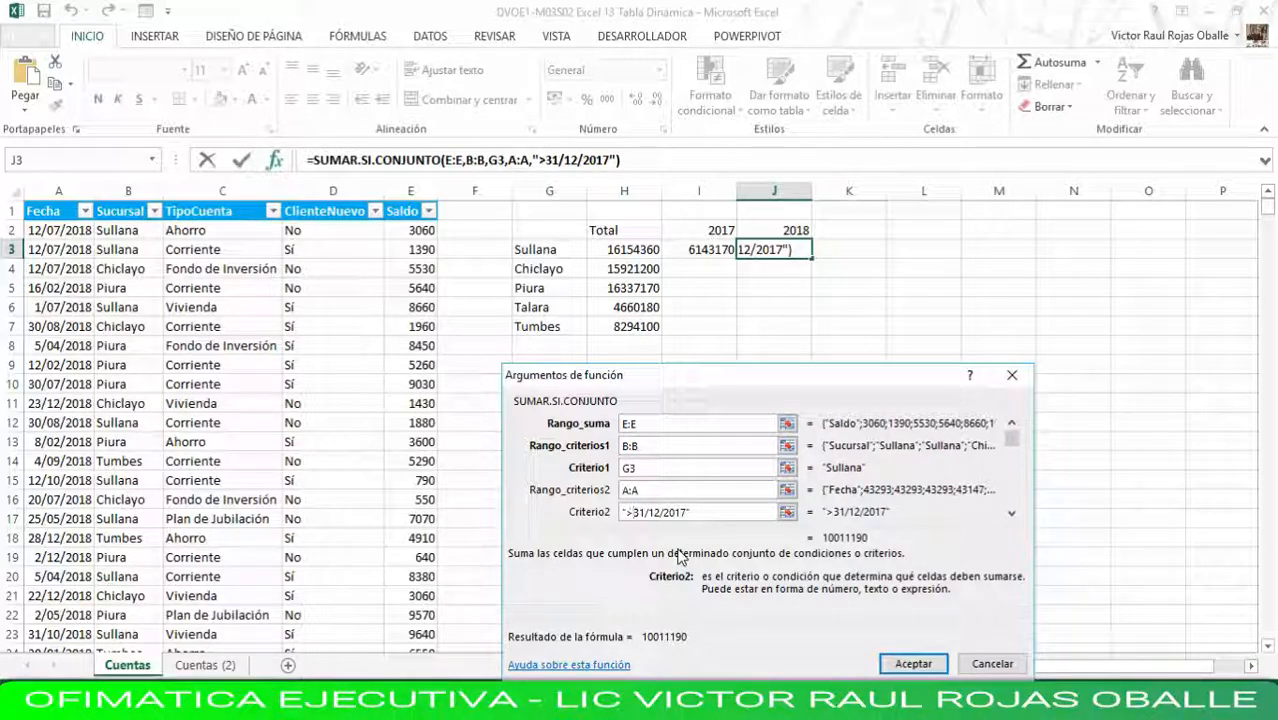
left_click(913, 665)
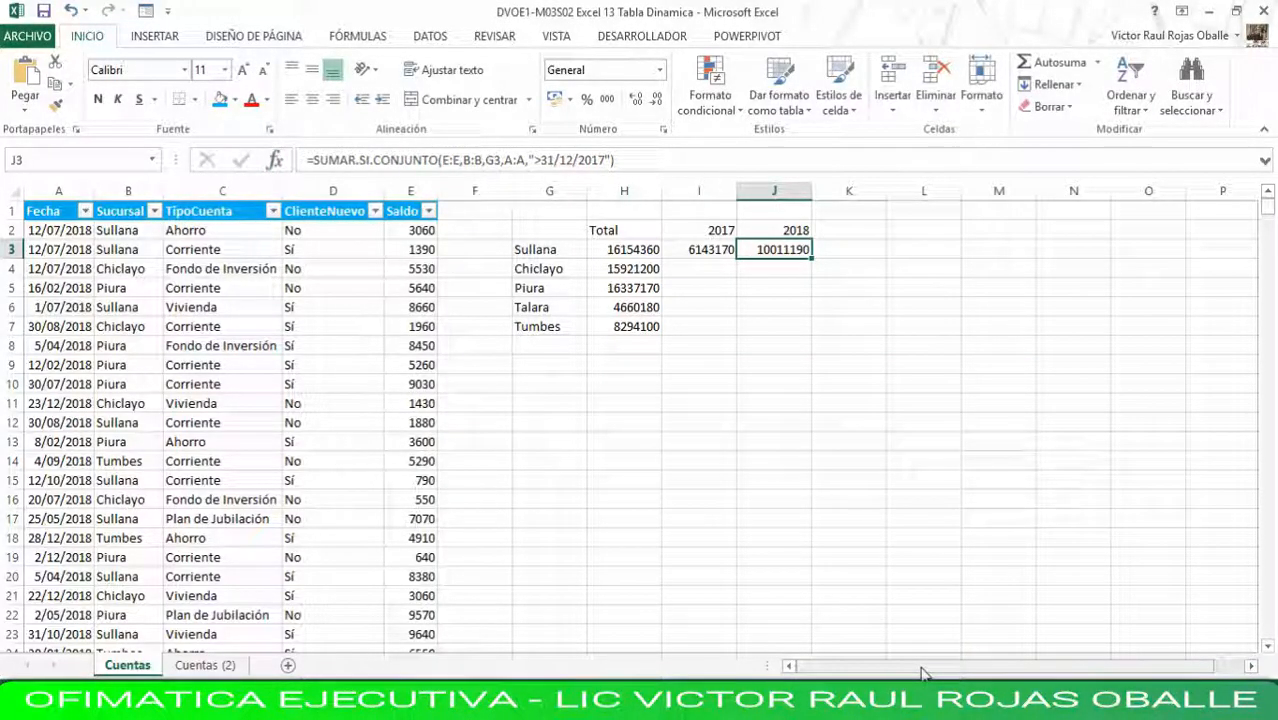
Step: Cross-check Sullana's yearly amounts against its total with =SUMA(I3:J3) in K3, and clear that cell
left_click(867, 249)
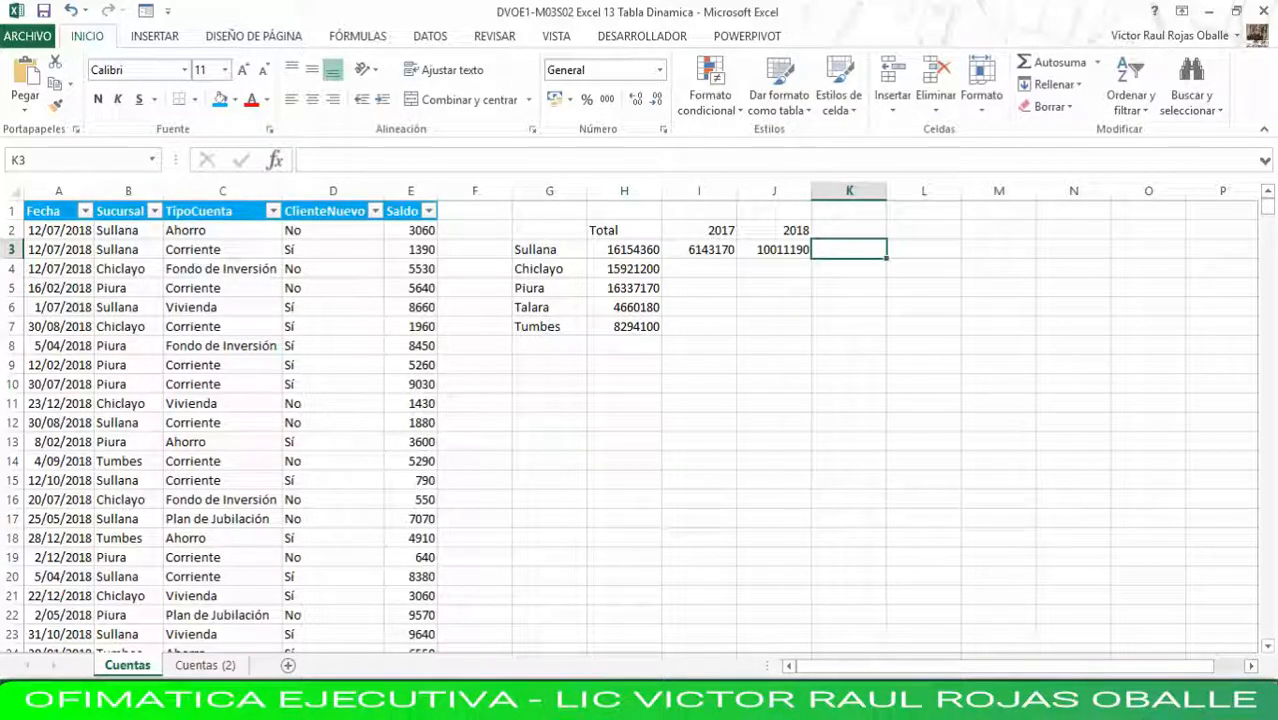
type("=")
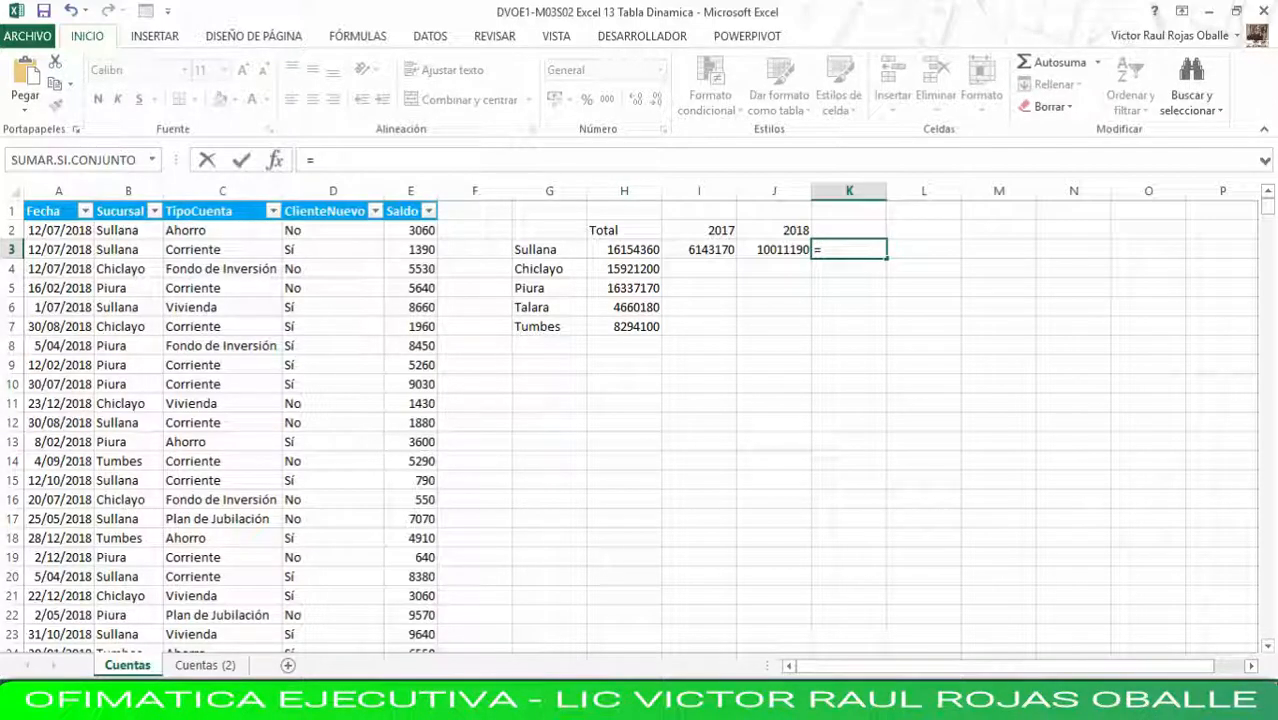
type("suma(")
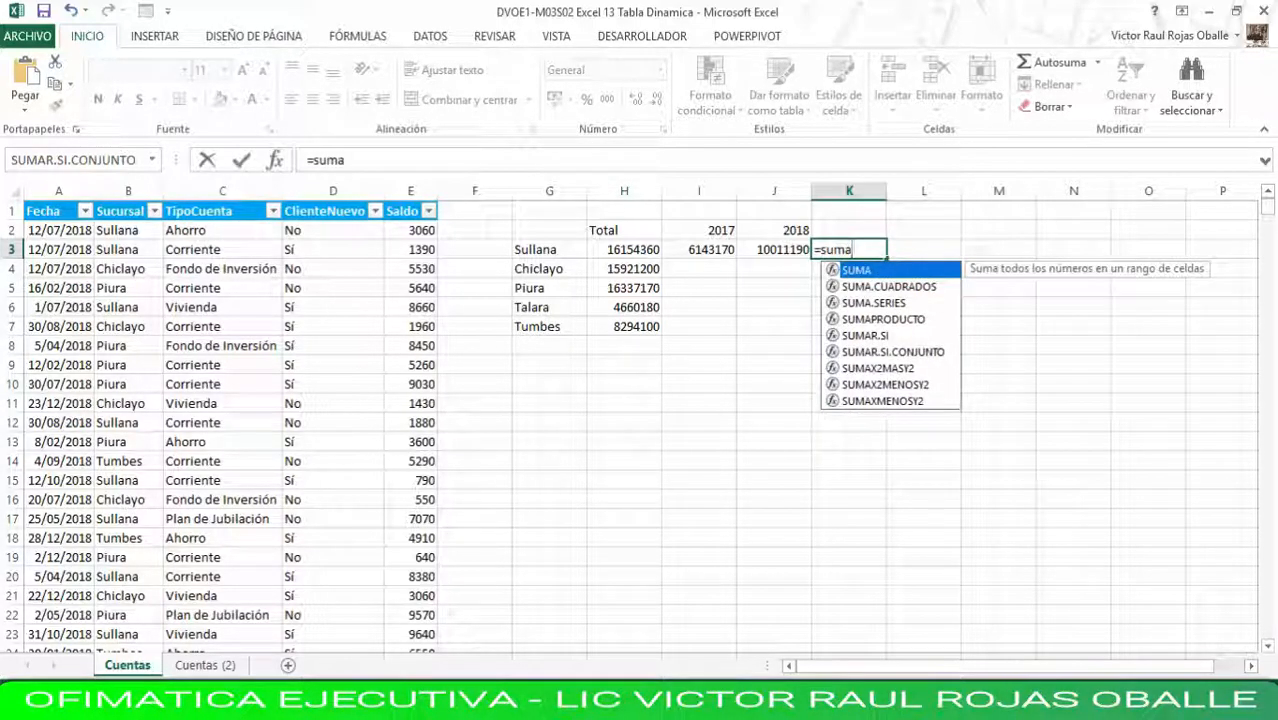
key("Left")
key("Left")
key("shift+Right")
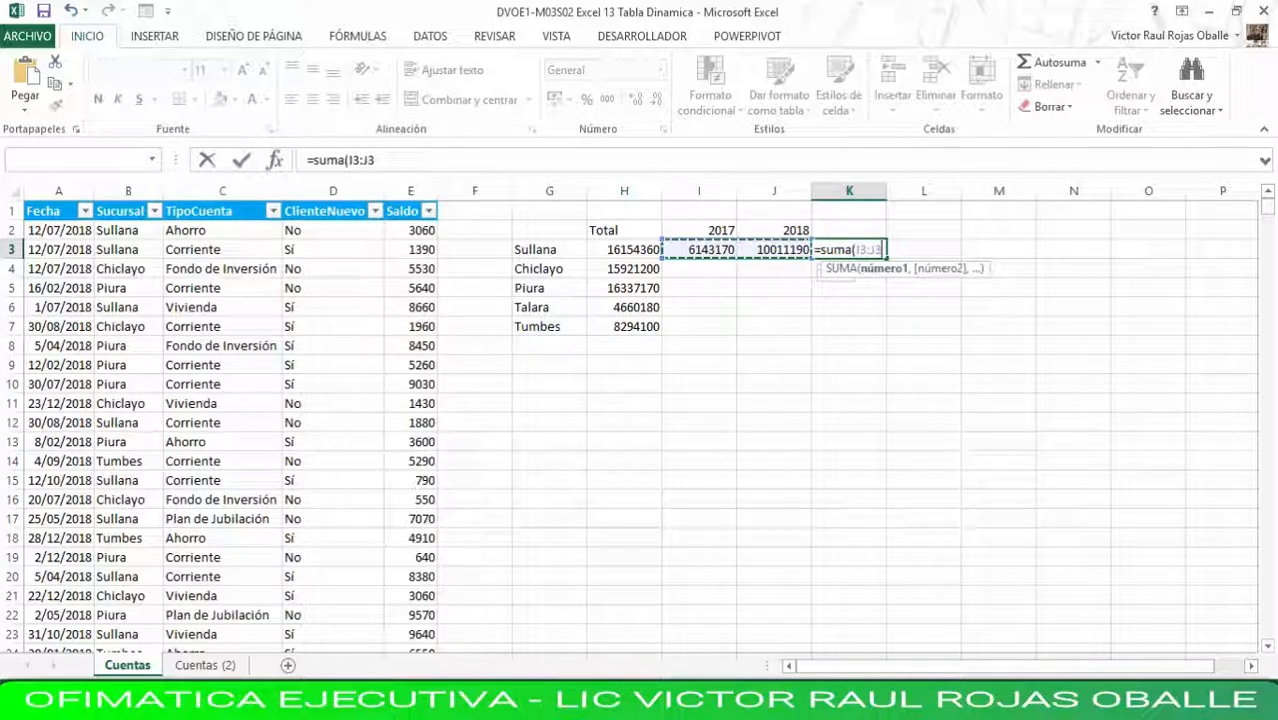
key("Return")
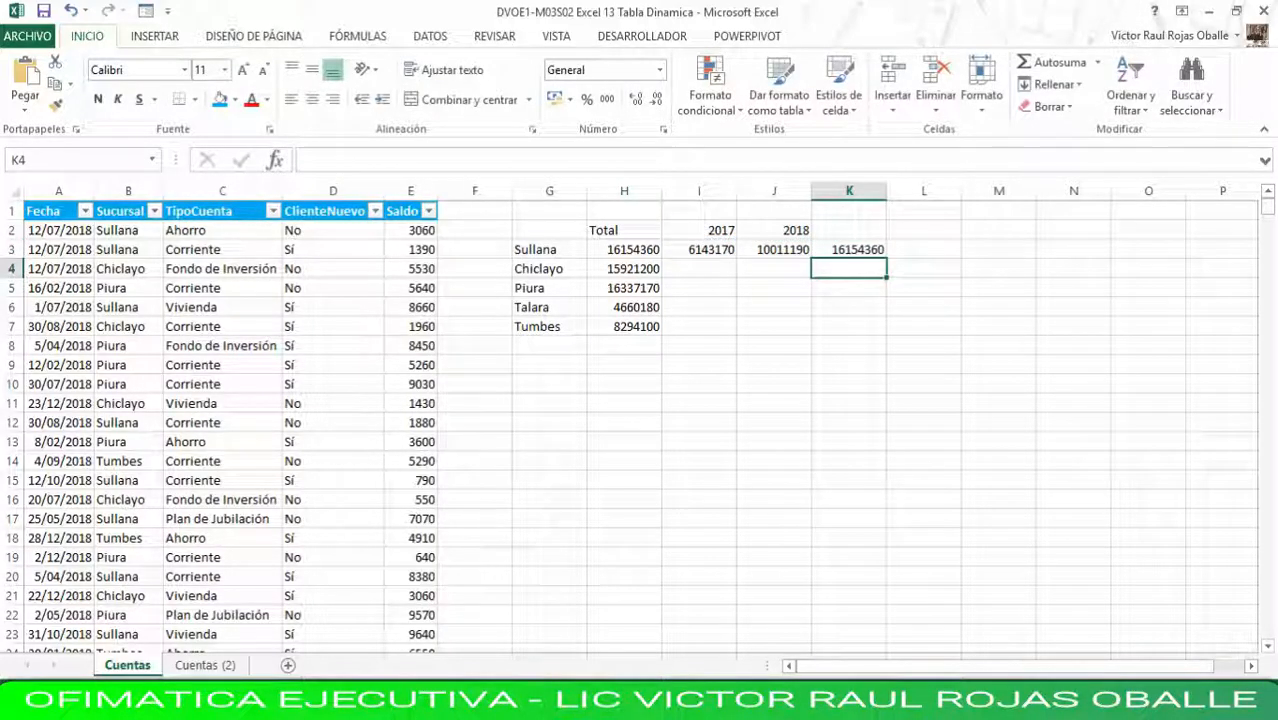
key("Up")
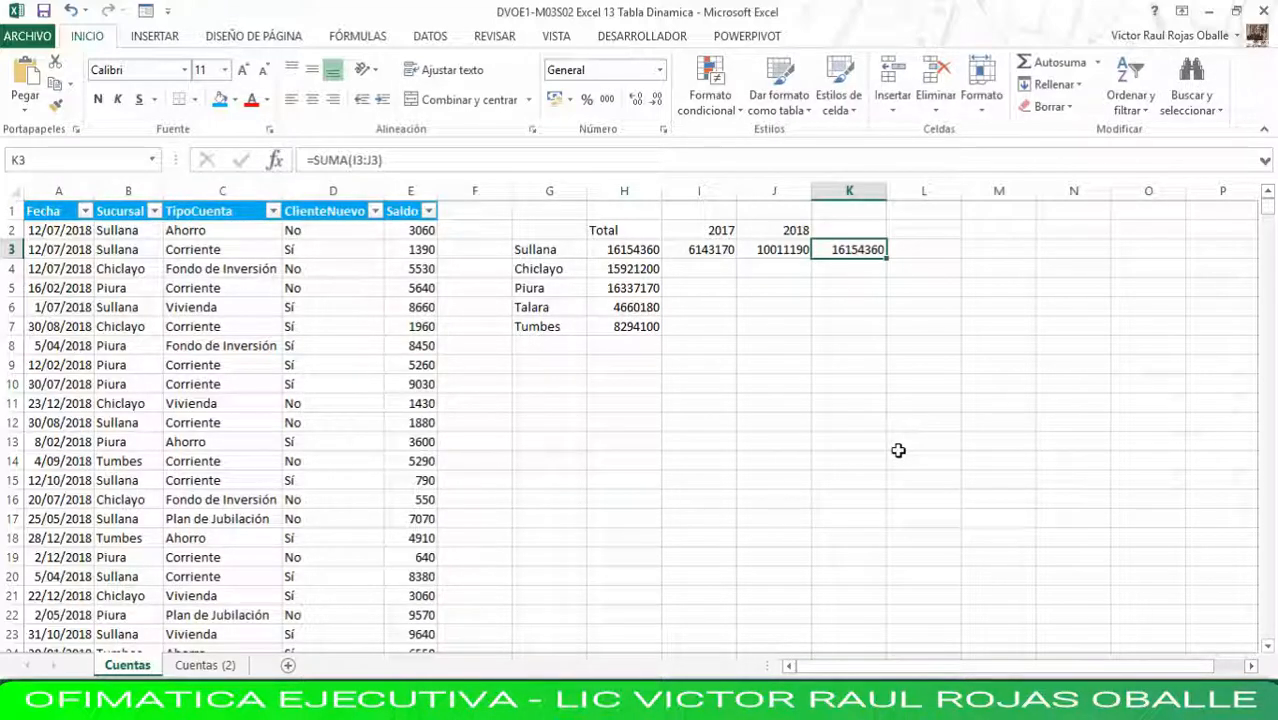
key("Delete")
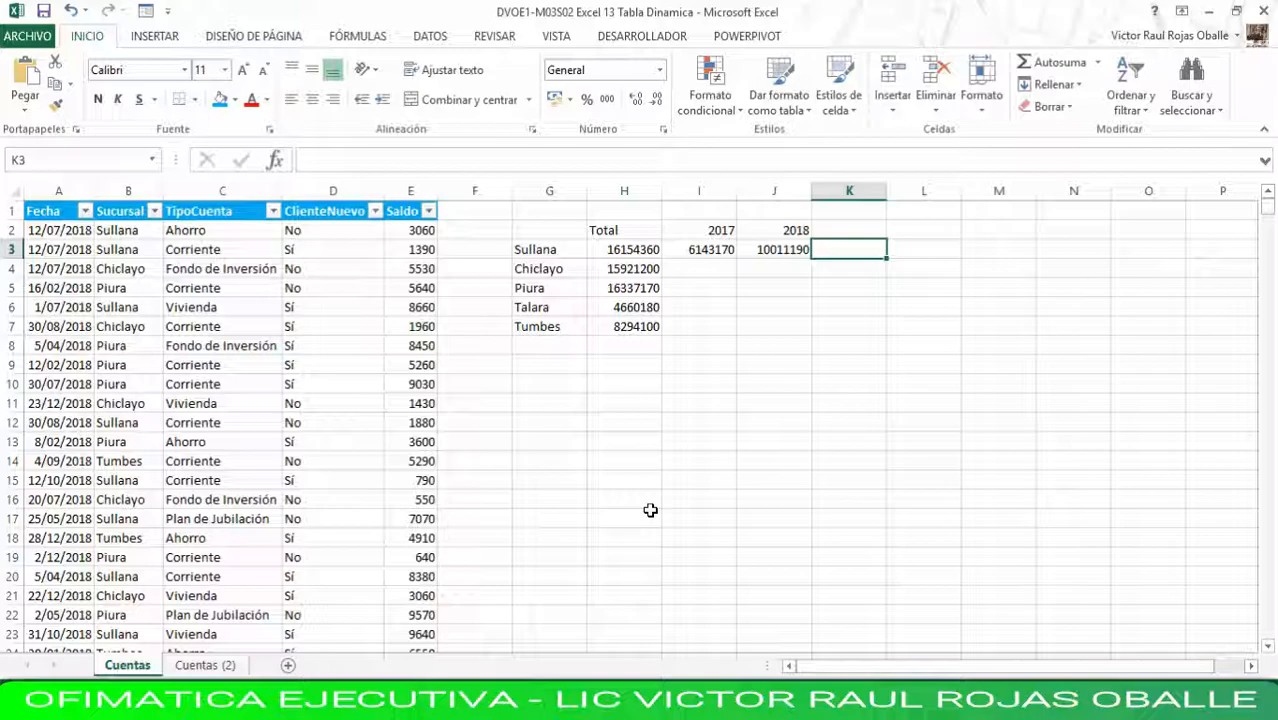
Step: Copy the three formula pictures from the Cuentas (2) sheet to the area below the totals on the Cuentas sheet
left_click(229, 668)
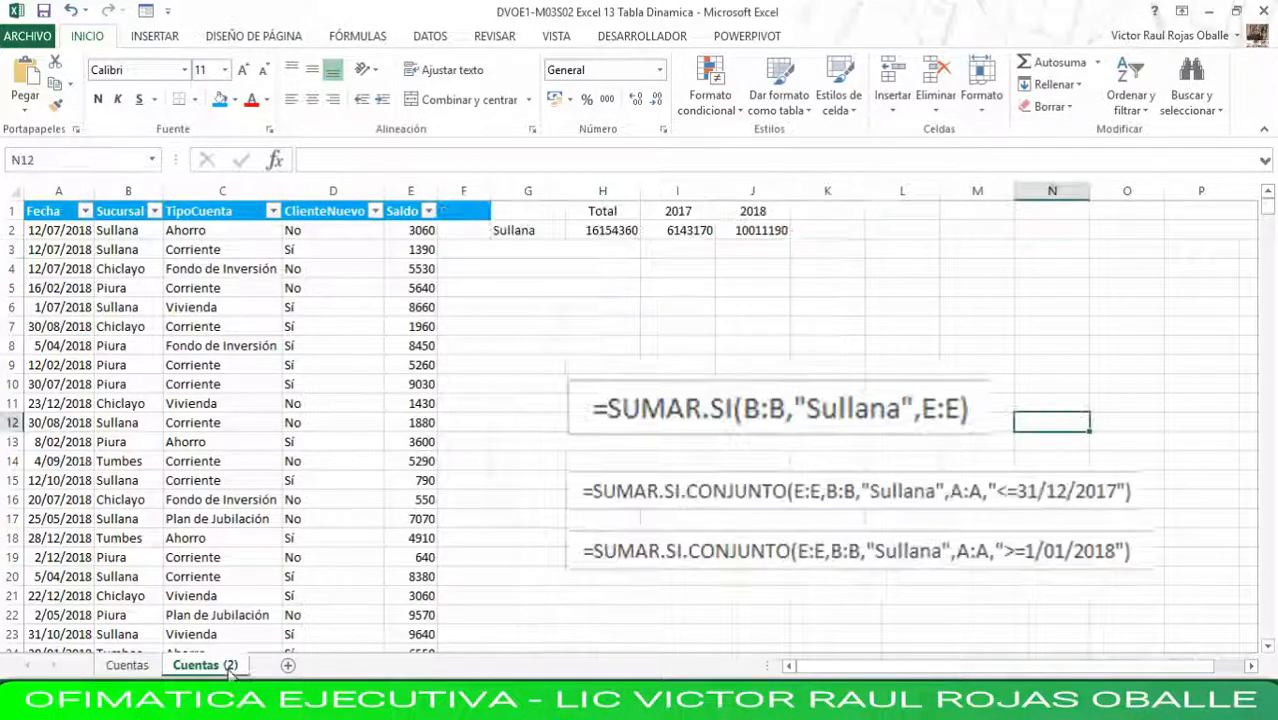
left_click(662, 405)
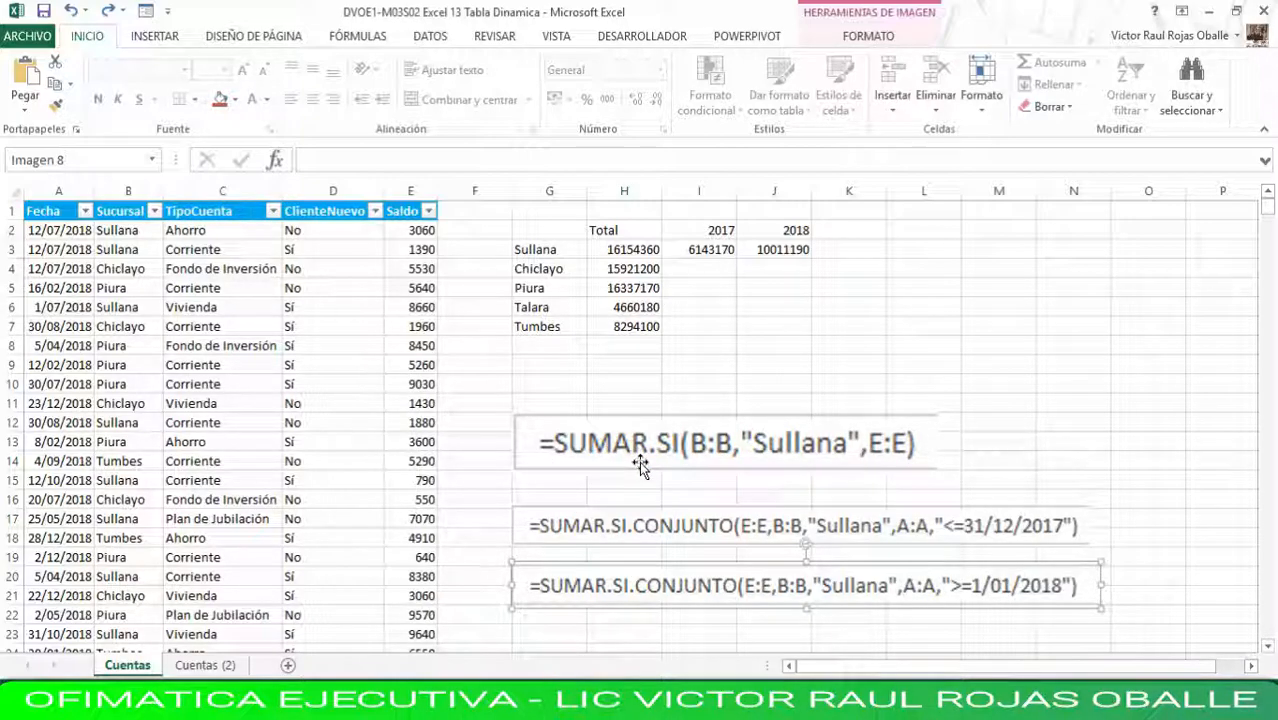
Step: Compare the SUMAR.SI formula in H3 with its picture, and examine the Saldo column used as the sum range
left_click(649, 254)
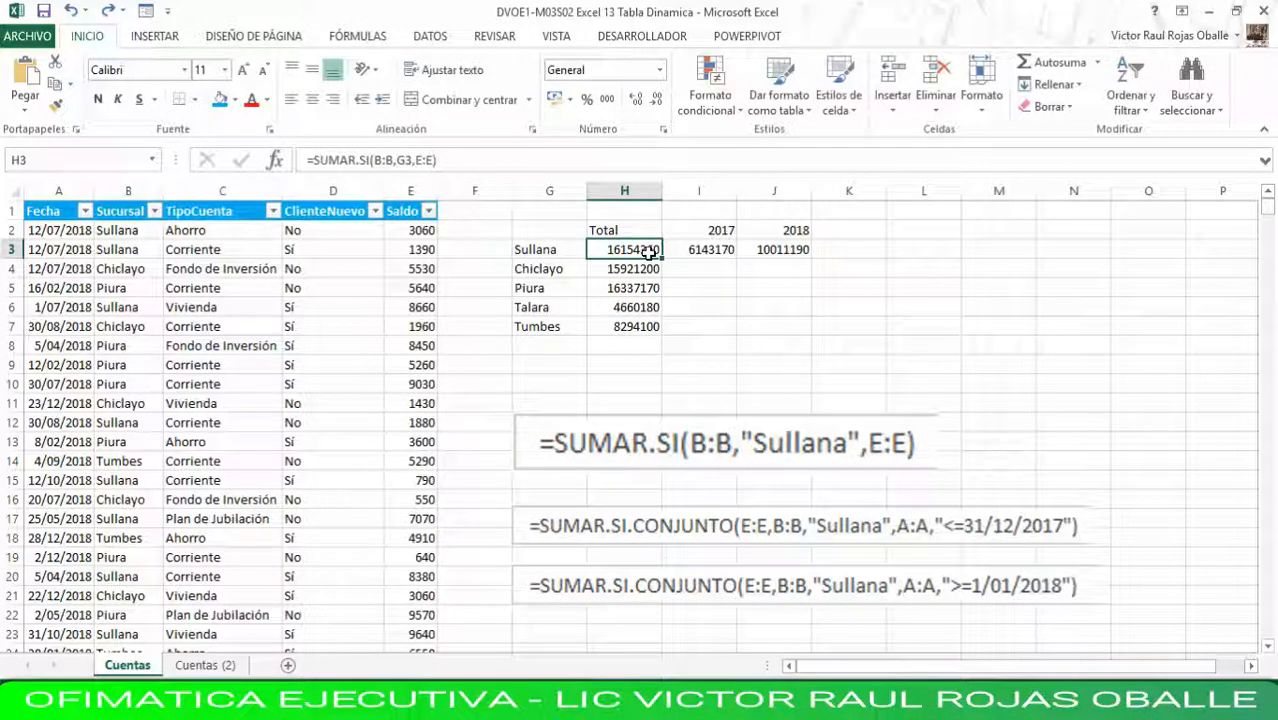
left_click(690, 474)
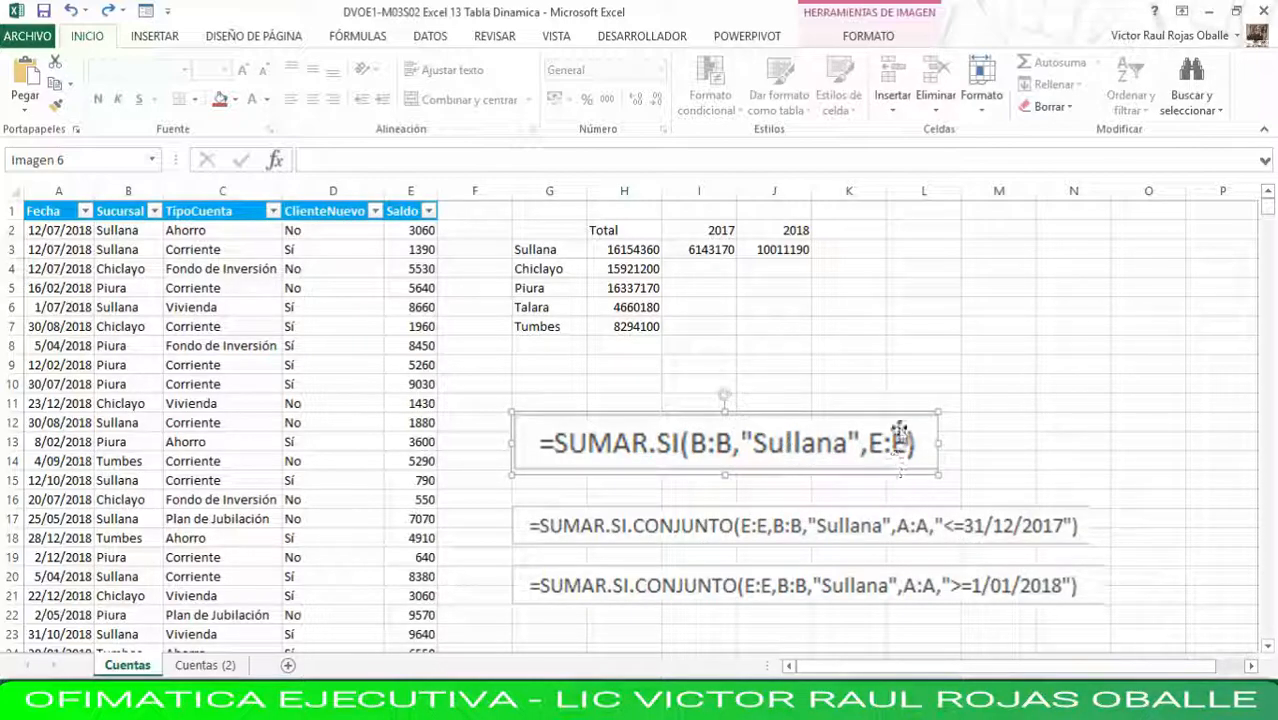
left_click(411, 190)
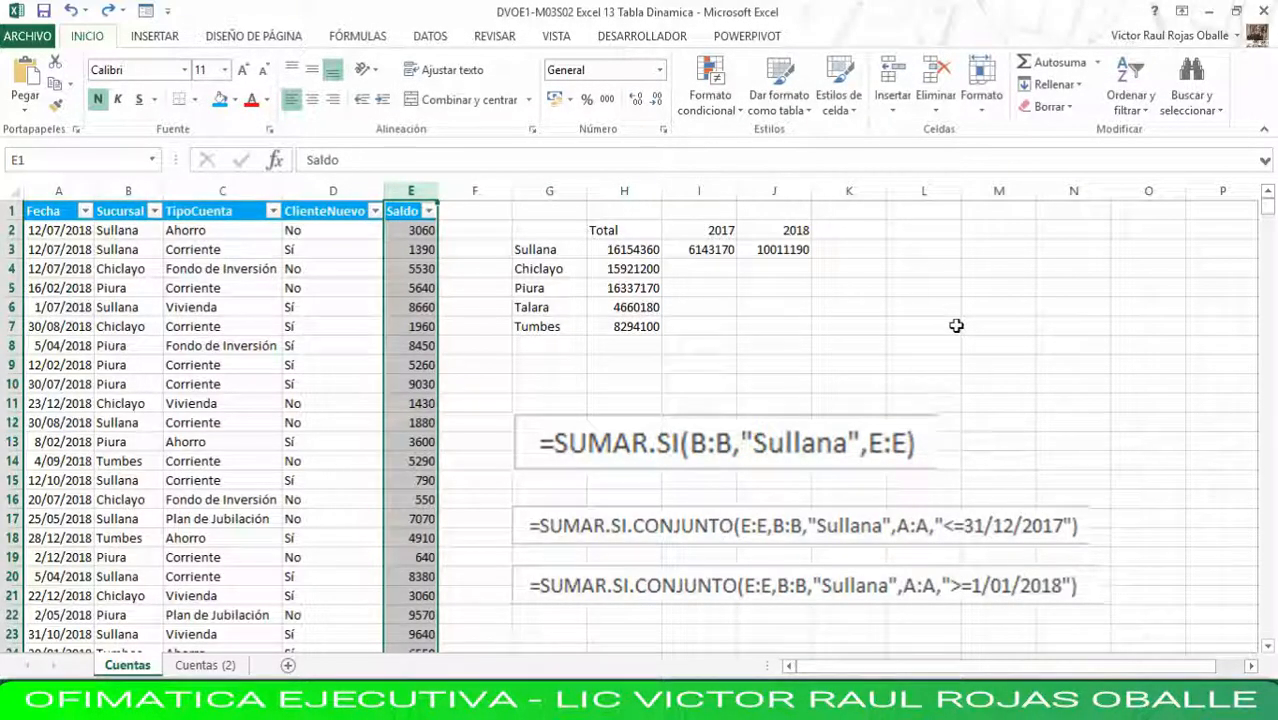
Step: Move the SUMAR.SI formula picture beside the branch totals, and enlarge the SUMAR.SI.CONJUNTO picture with the "<=31/12/2017" criterion
left_click(705, 251)
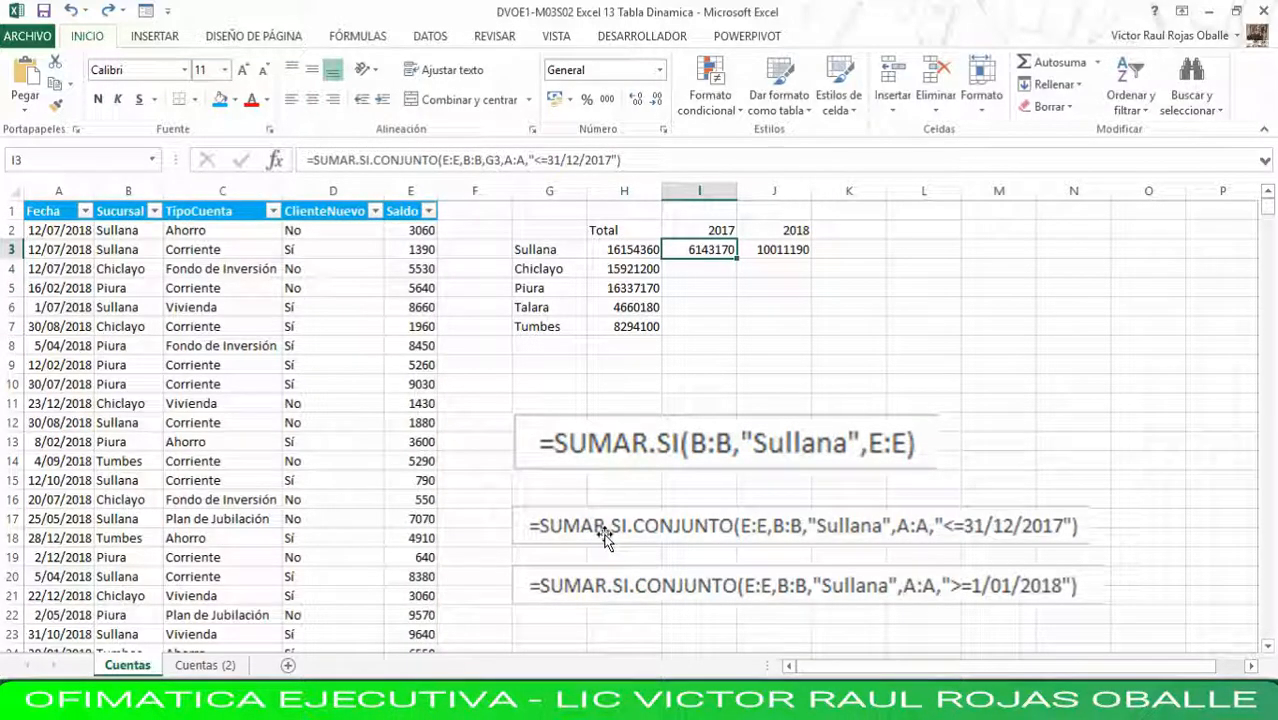
left_click(790, 466)
left_click_drag(808, 415, 1040, 249)
left_click(805, 520)
left_click_drag(801, 507, 807, 432)
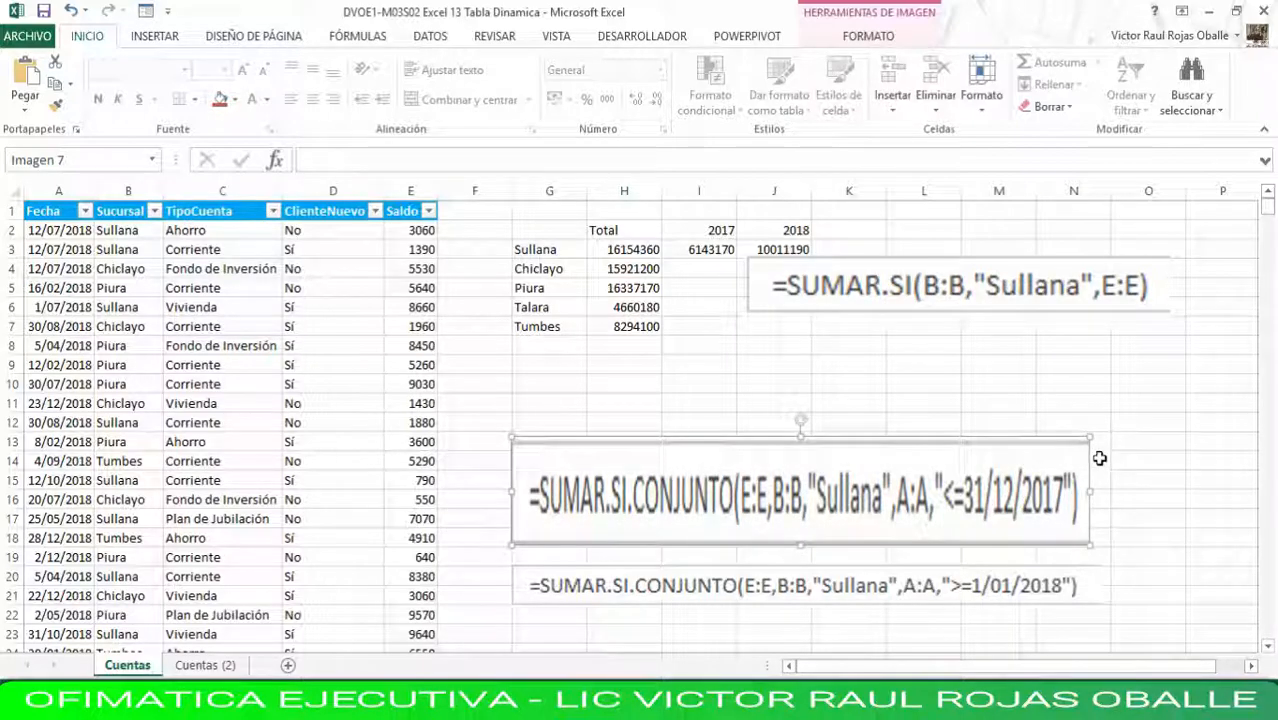
left_click_drag(1090, 437, 1164, 410)
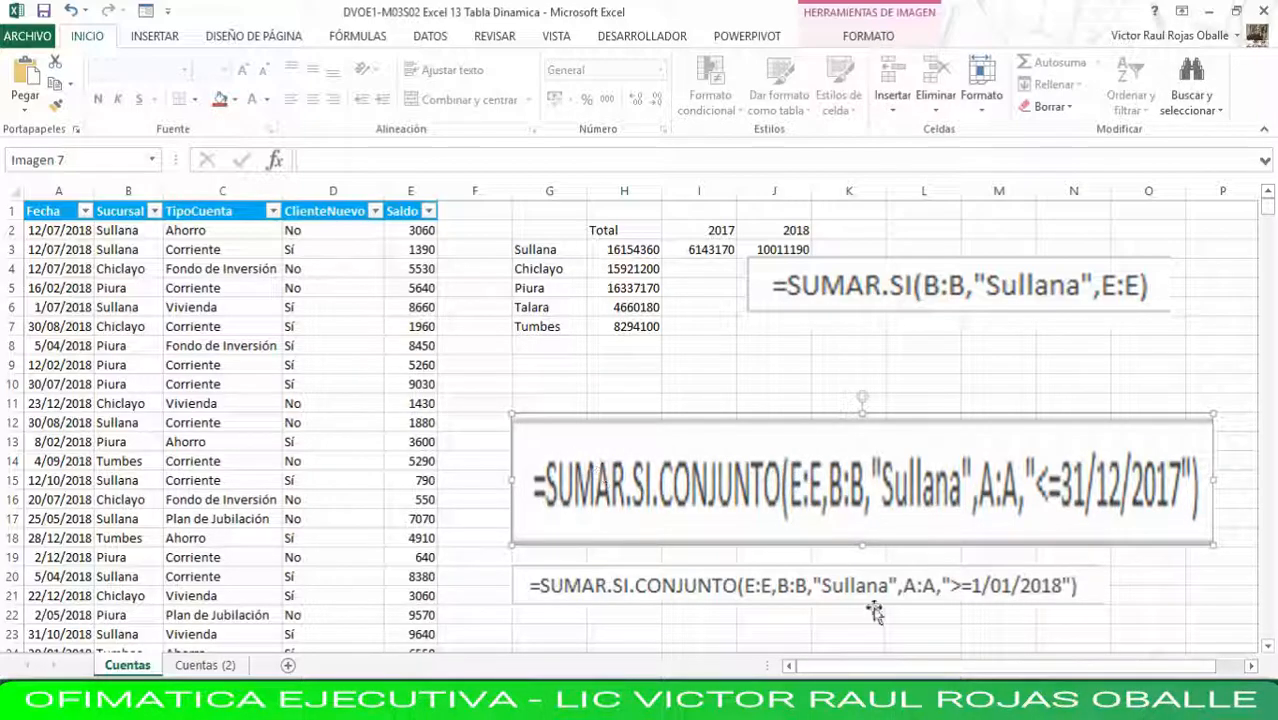
Step: Examine the Saldo, Sucursal and Fecha columns that the 2017 SUMAR.SI.CONJUNTO formula uses as sum and criteria ranges
left_click(408, 189)
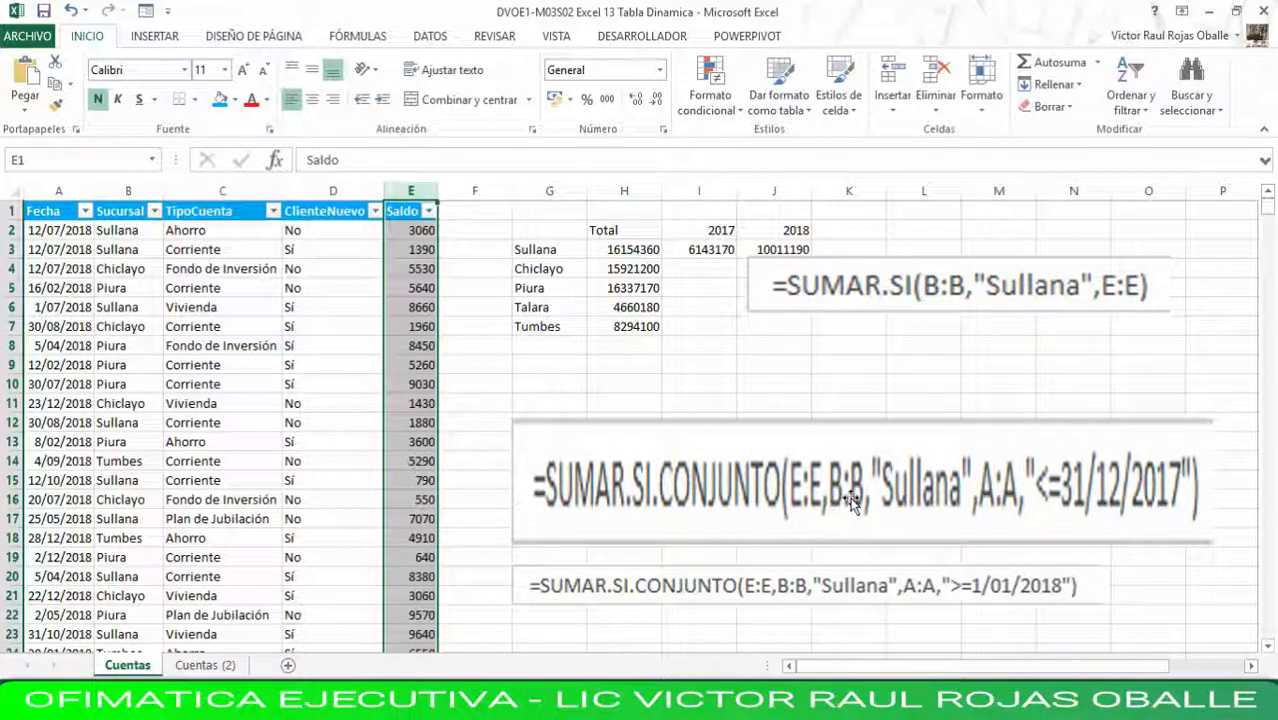
left_click(637, 505)
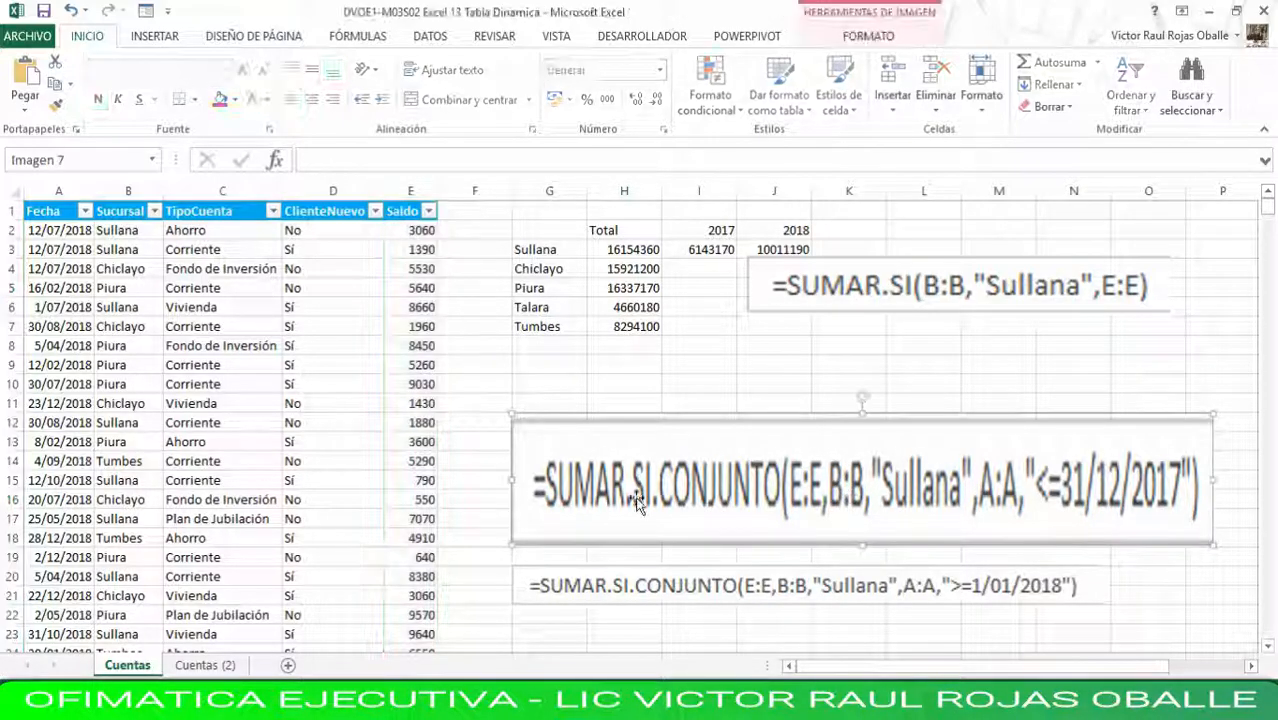
left_click(128, 190)
left_click(916, 490)
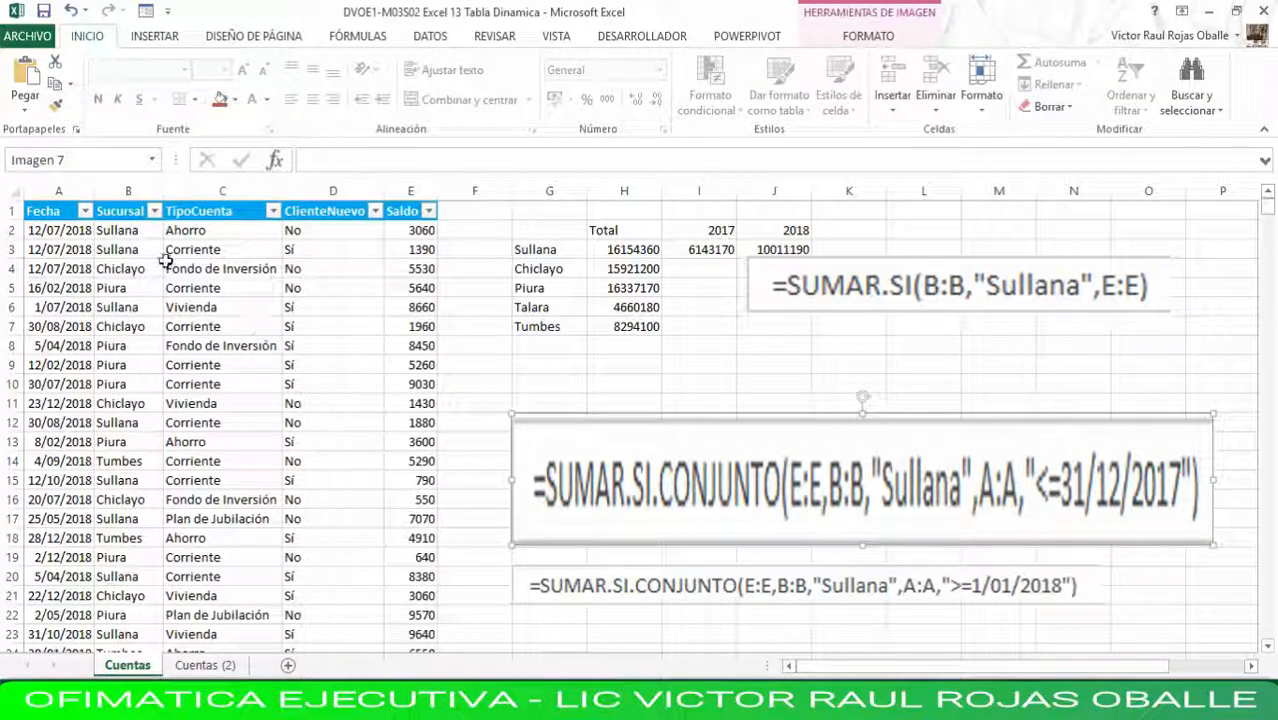
left_click(59, 192)
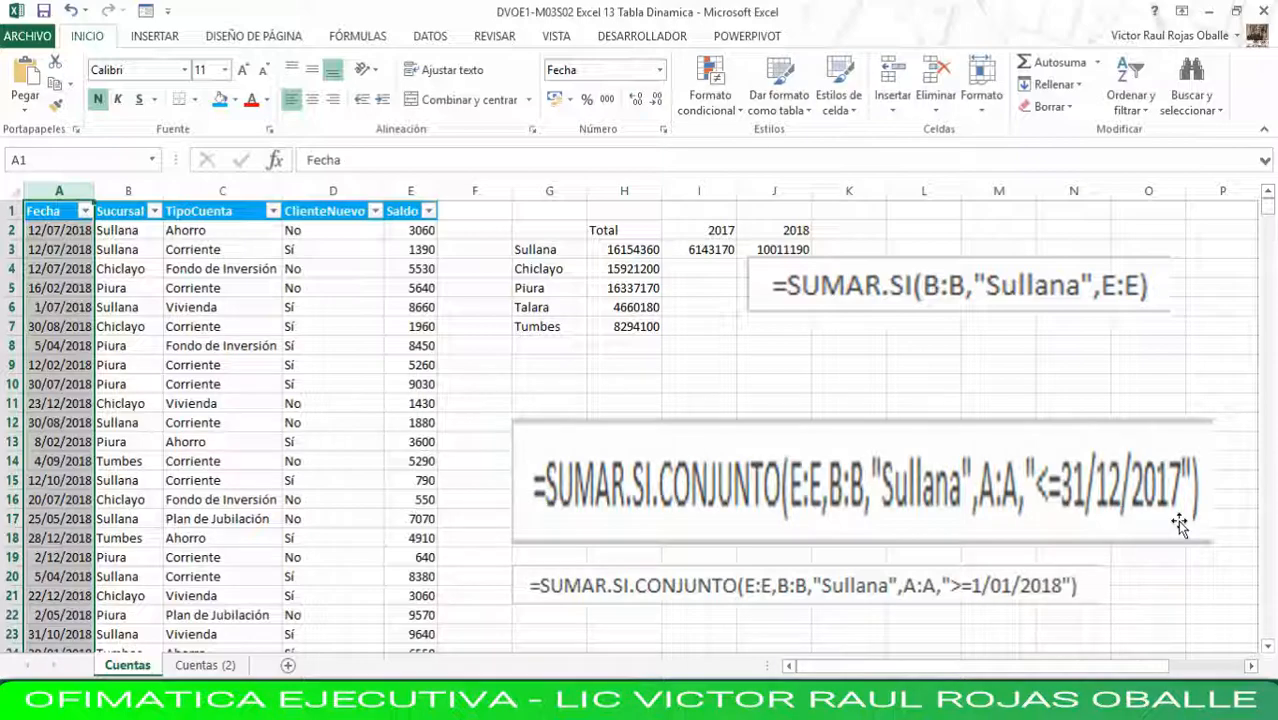
Step: Move the 2017 formula picture up under the SUMAR.SI picture, and enlarge the picture with the ">=1/01/2018" criterion
left_click(1156, 441)
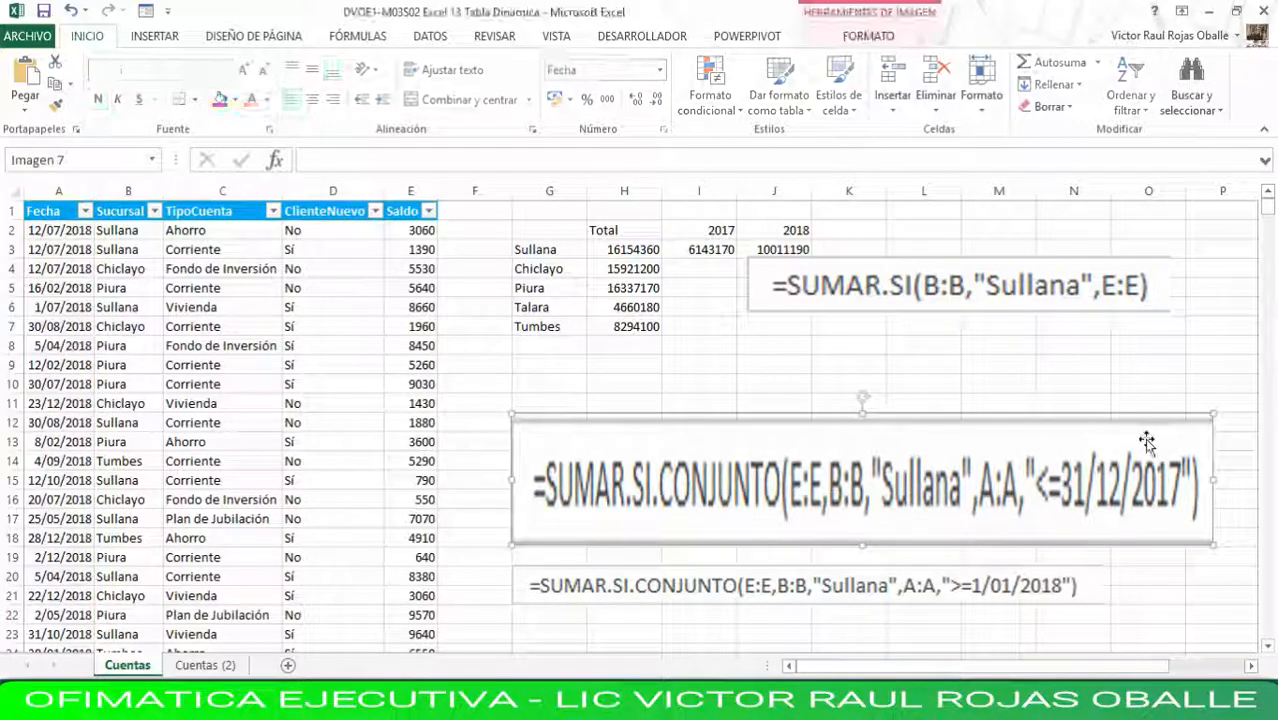
left_click_drag(862, 414, 930, 352)
left_click(832, 582)
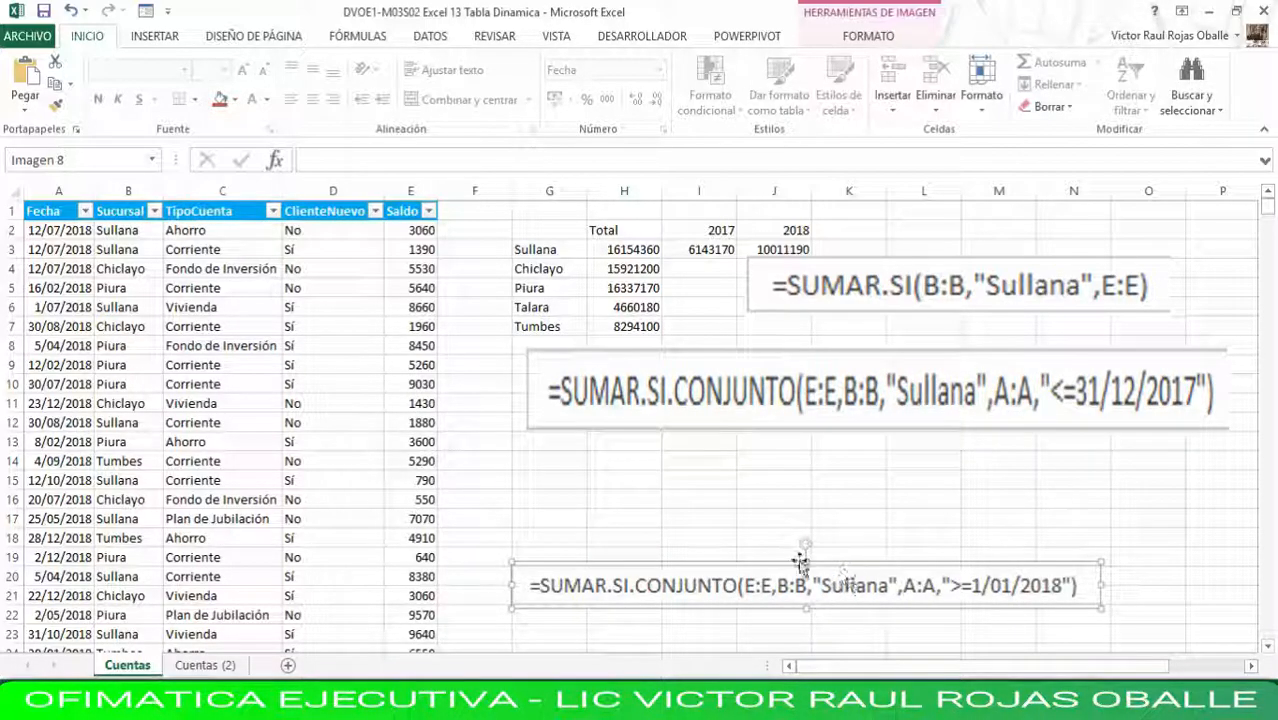
left_click_drag(808, 537, 813, 503)
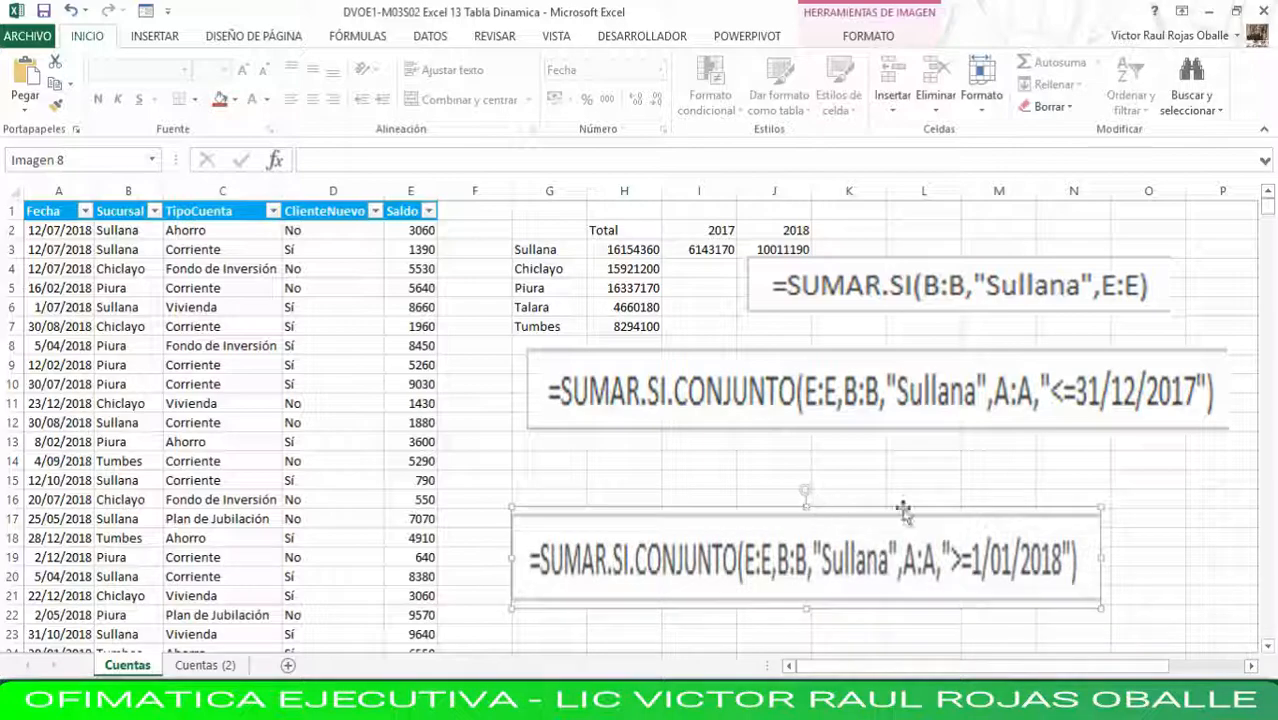
left_click_drag(1100, 507, 1186, 492)
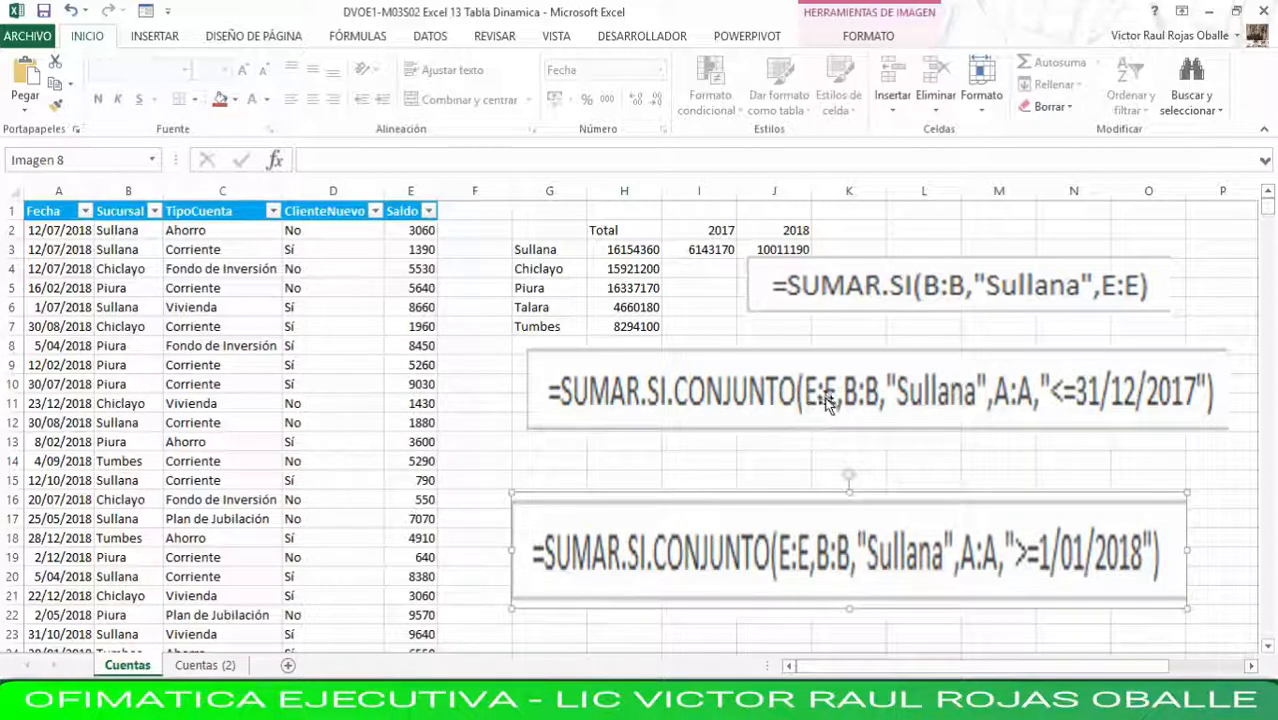
Step: Examine the Saldo, Sucursal and Fecha columns used by the 2018 formula picture, and compare it with the formula in J3
left_click(413, 191)
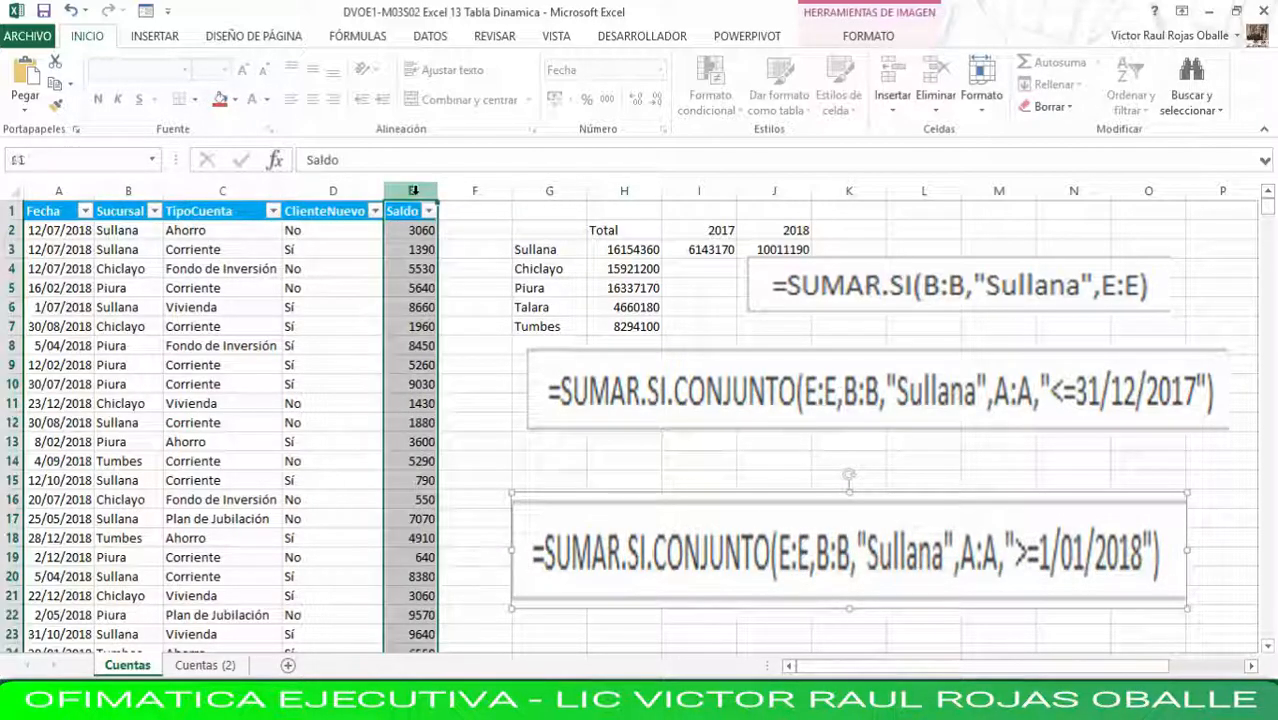
left_click(126, 191)
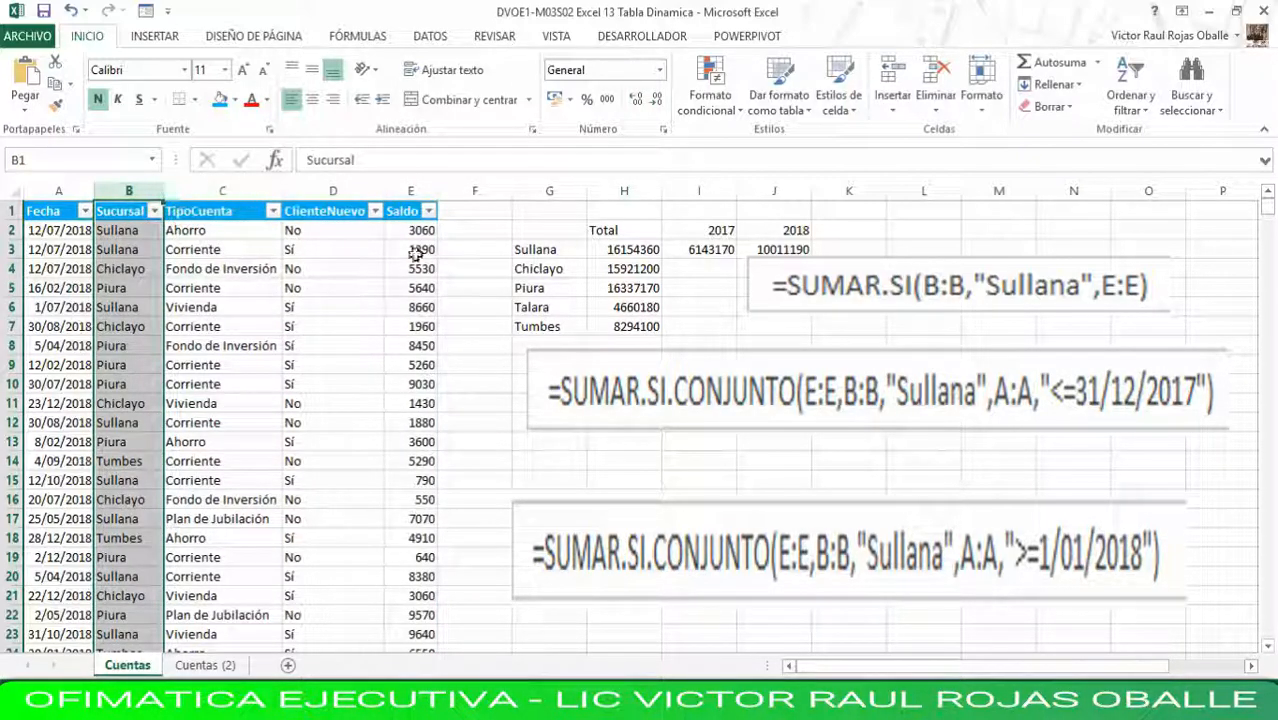
left_click(54, 191)
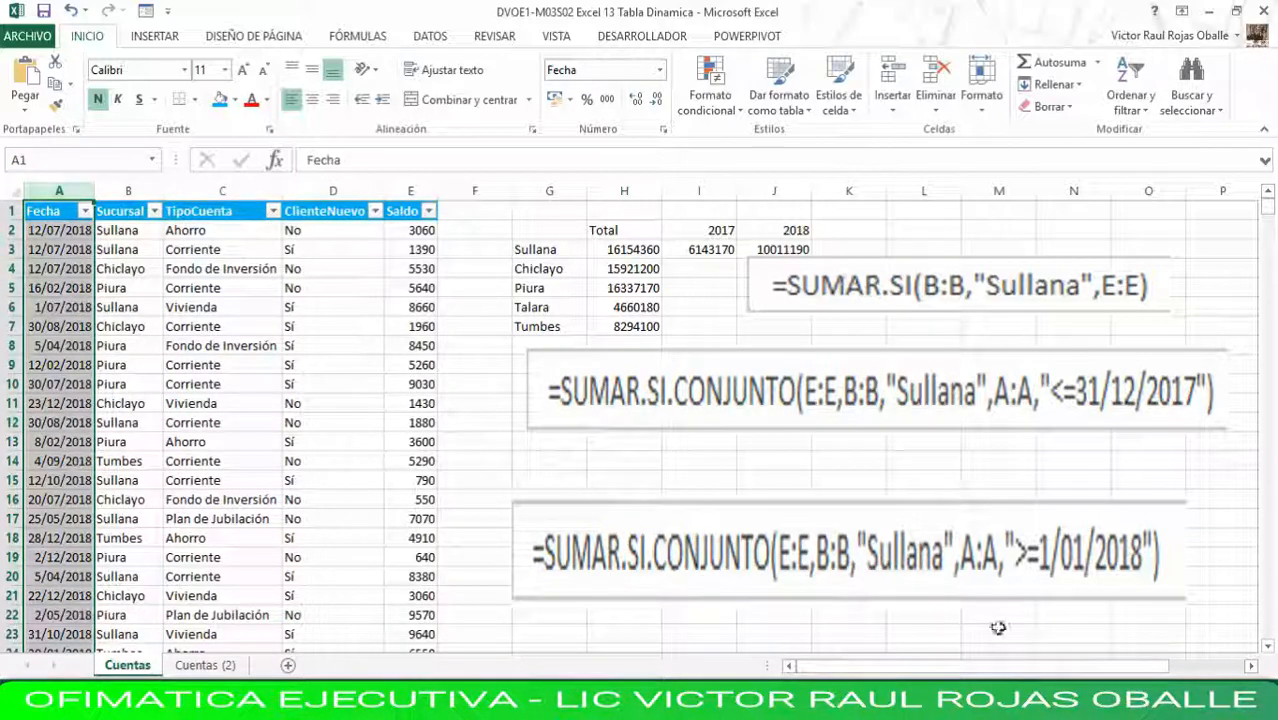
left_click(1043, 563)
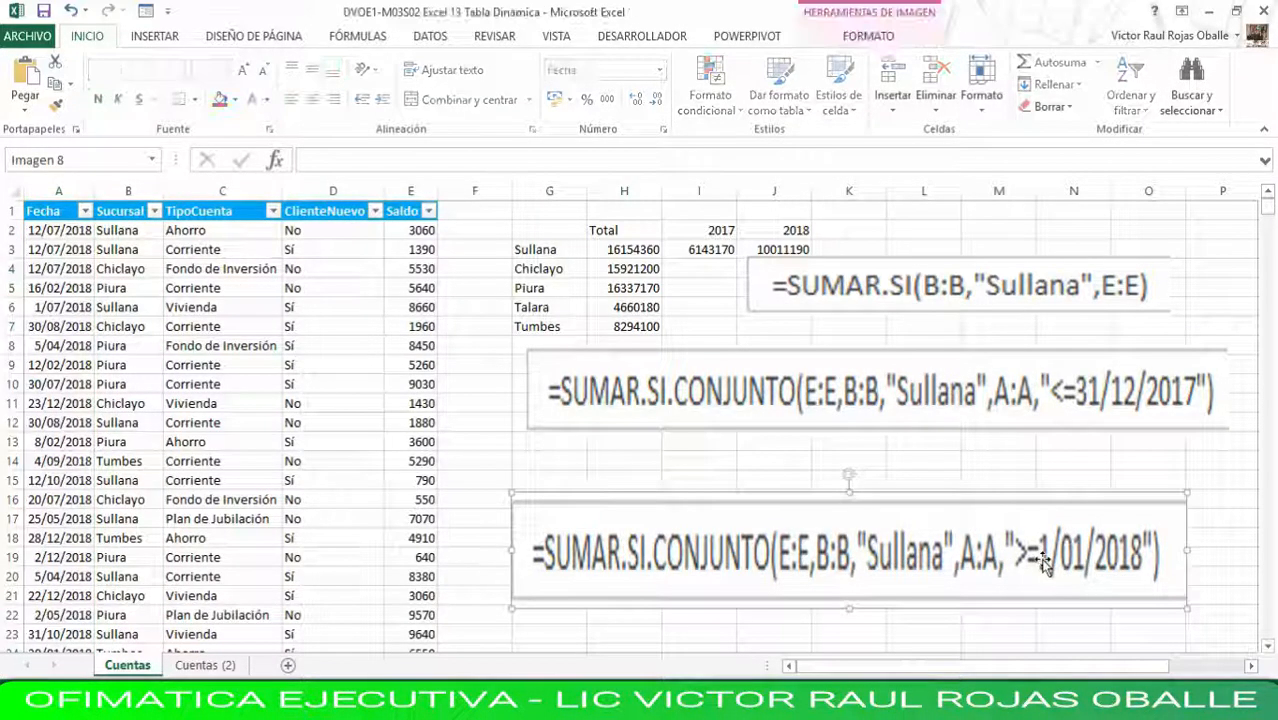
left_click(785, 262)
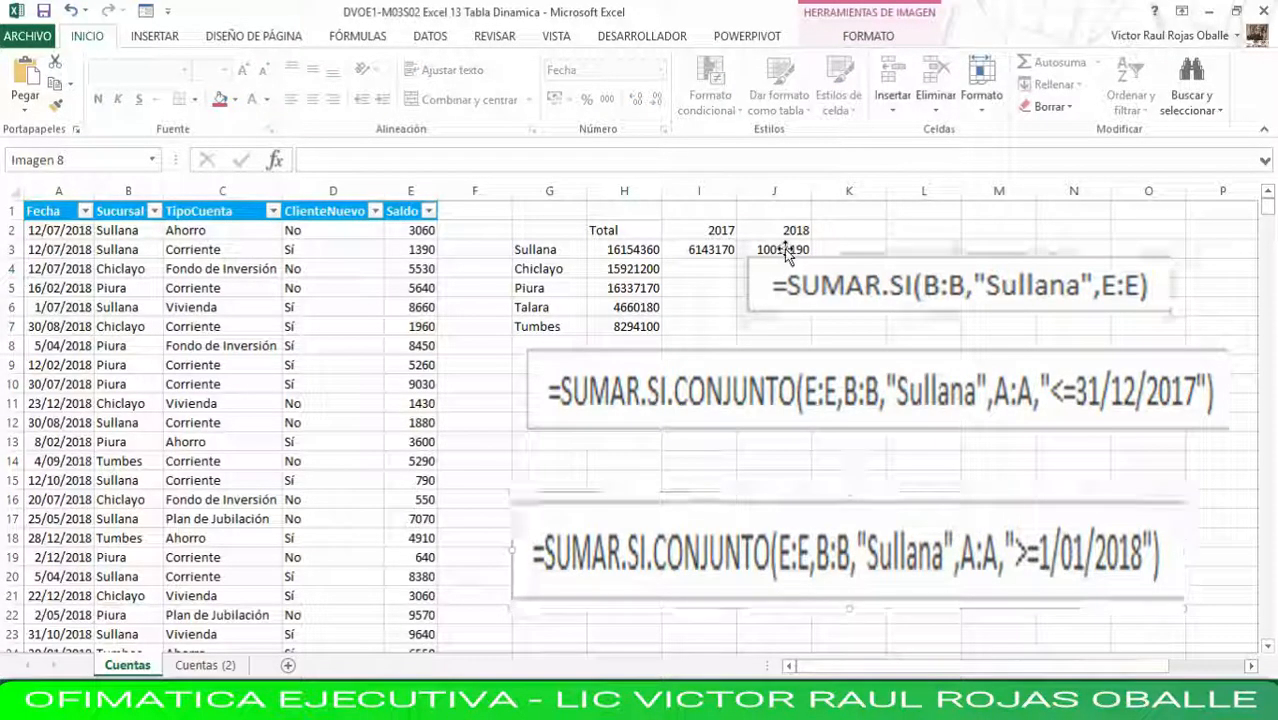
left_click(739, 249)
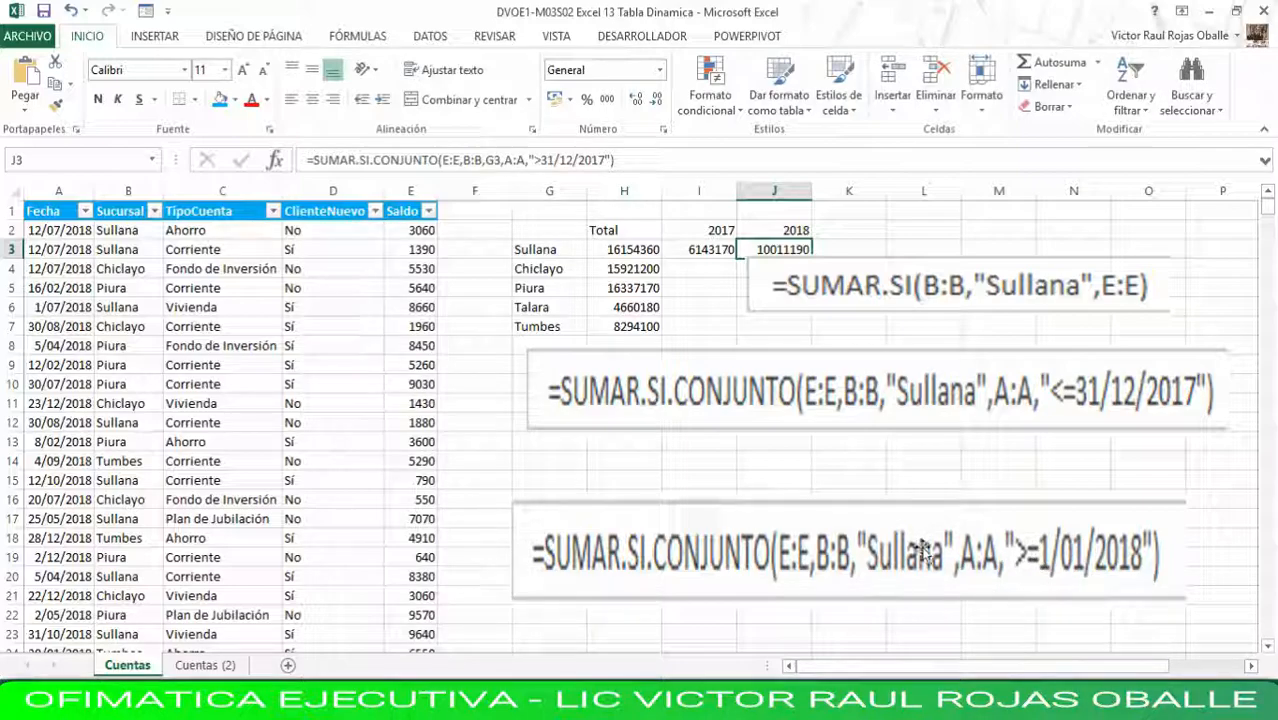
Step: Delete the three formula pictures from the Cuentas sheet
left_click_drag(1035, 597, 1061, 534)
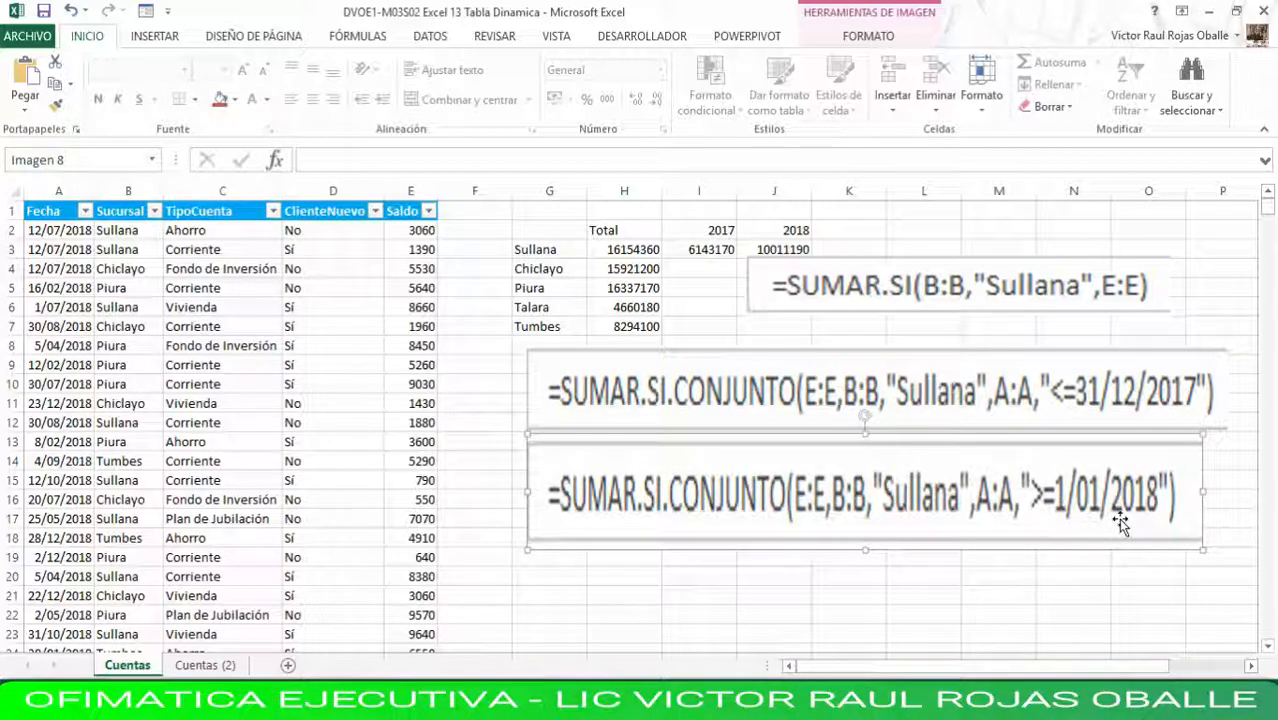
key("Delete")
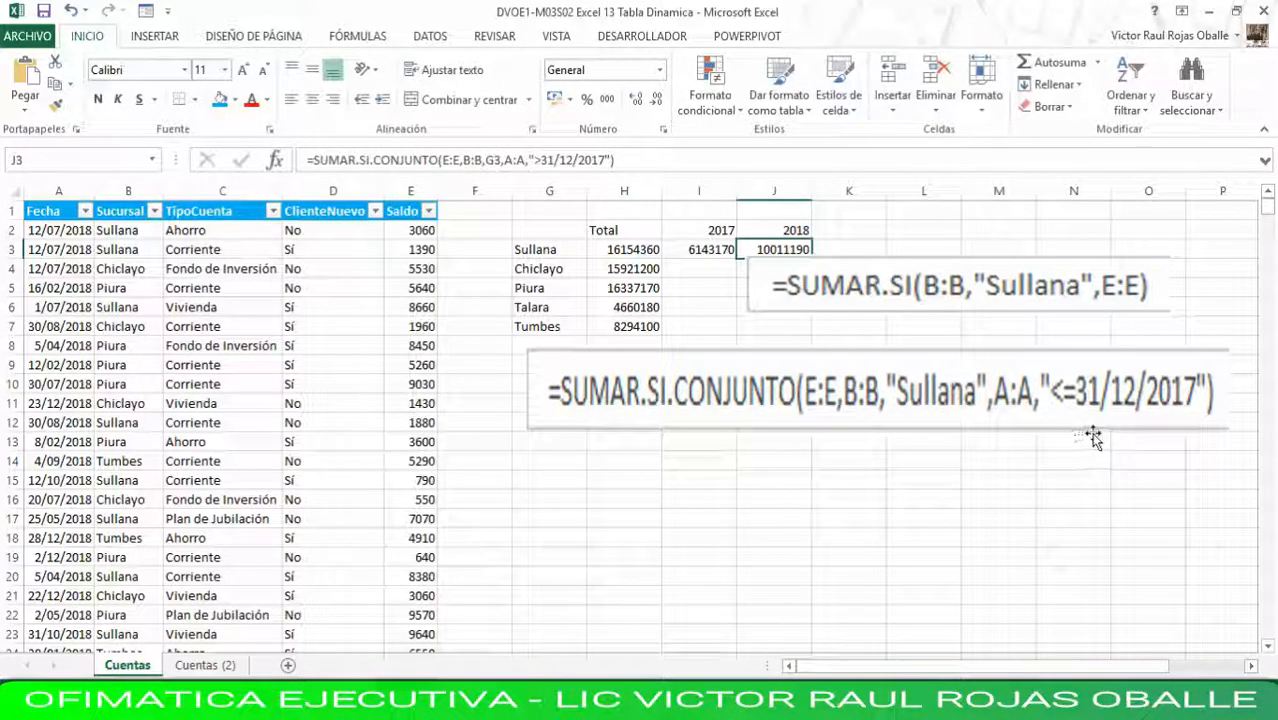
left_click(1093, 437)
key("Delete")
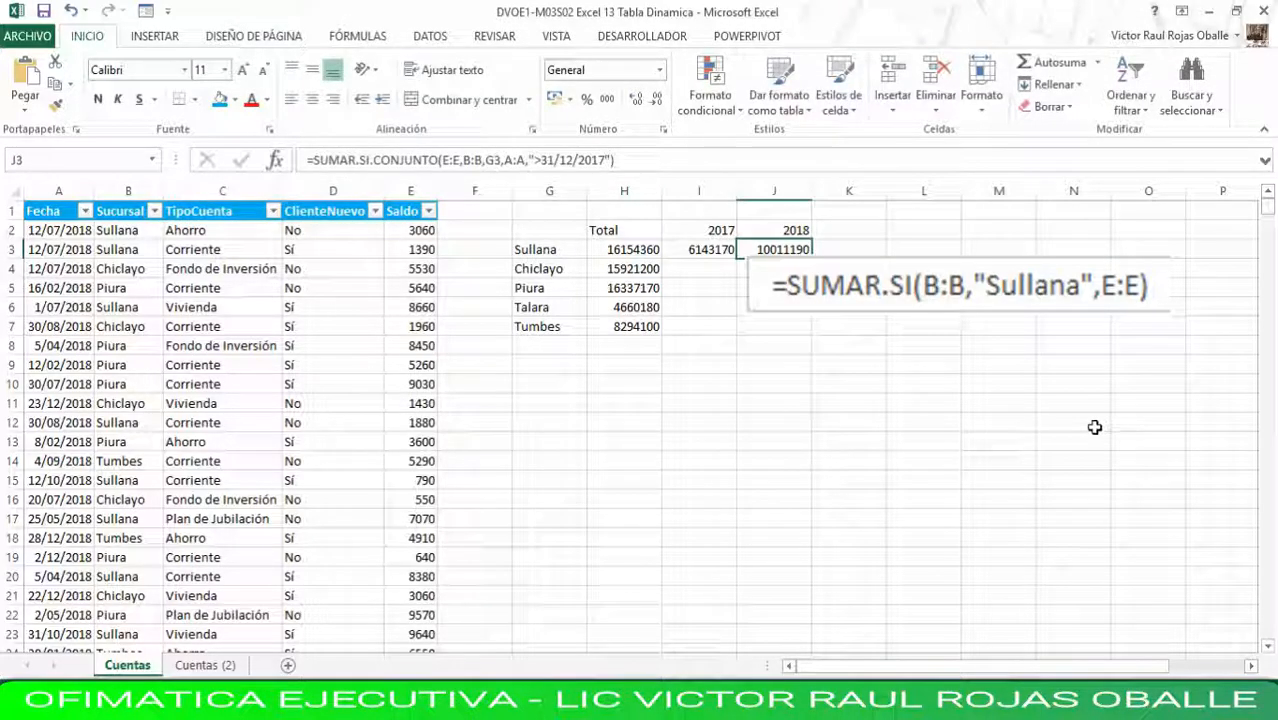
left_click(1112, 314)
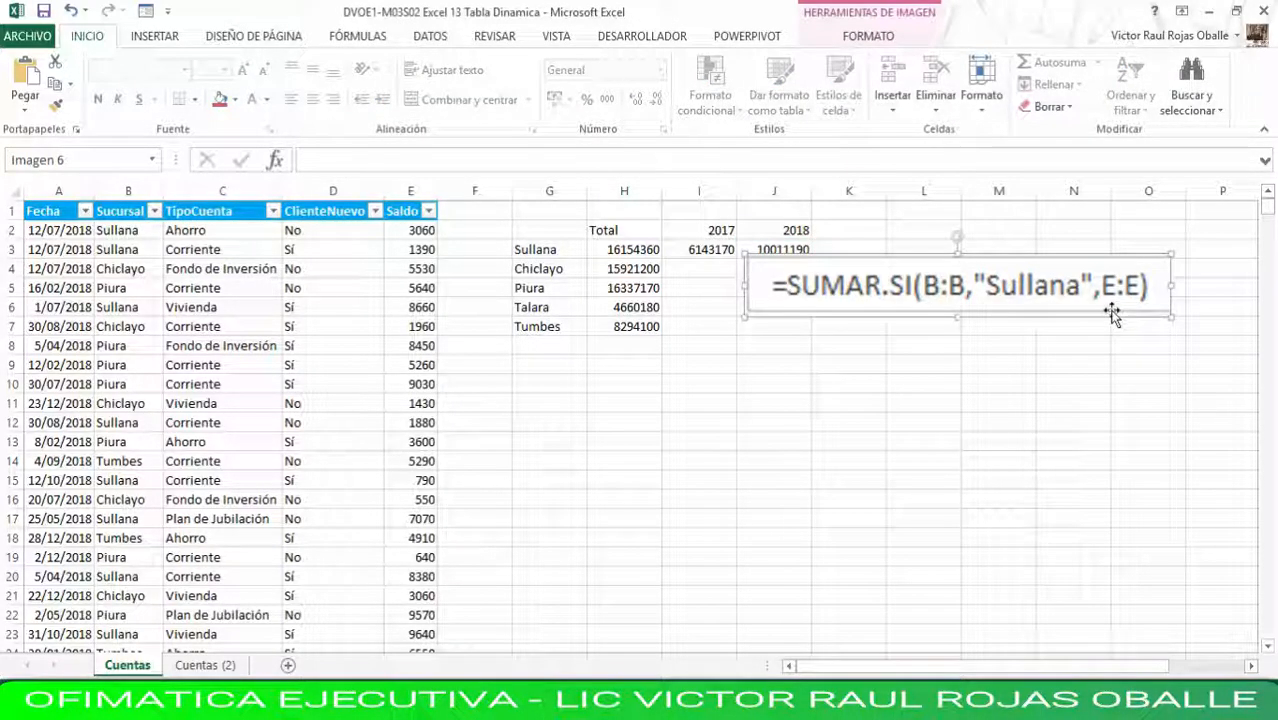
key("Delete")
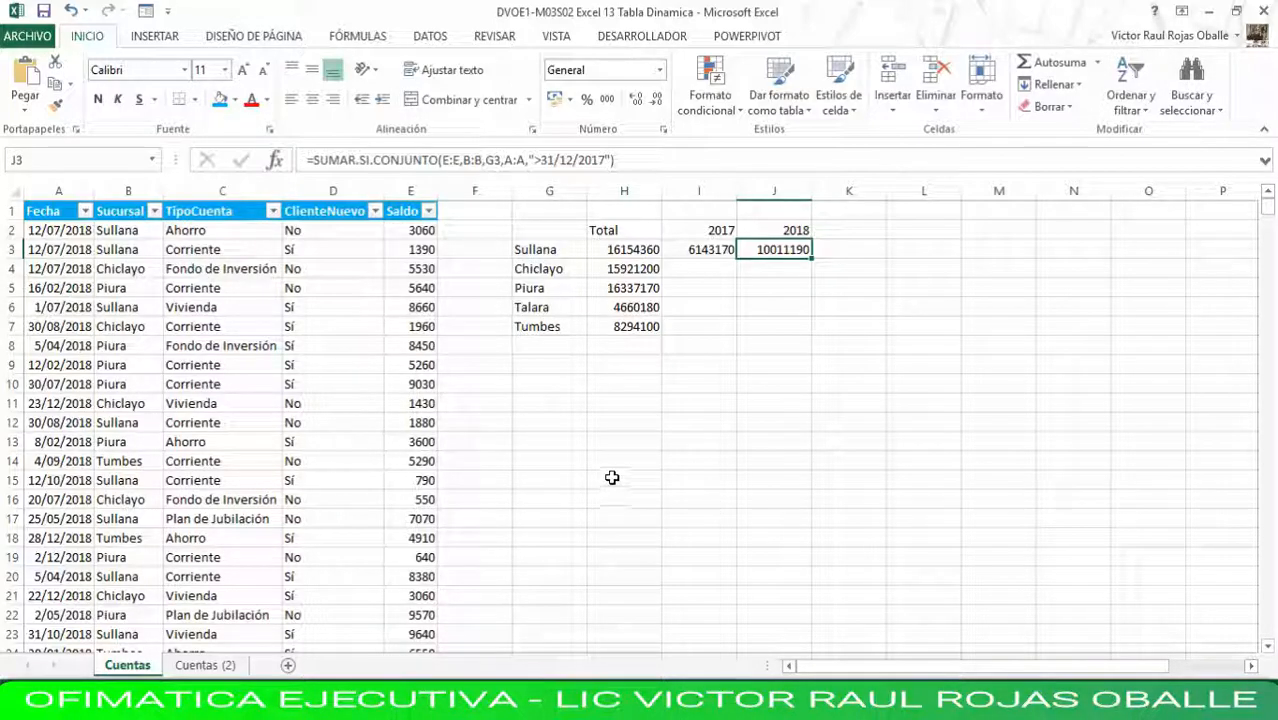
Step: Create a pivot table from Cuentas!$A$1:$E$12244 on the existing sheet, placed at Cuentas!$G$9
left_click(62, 232)
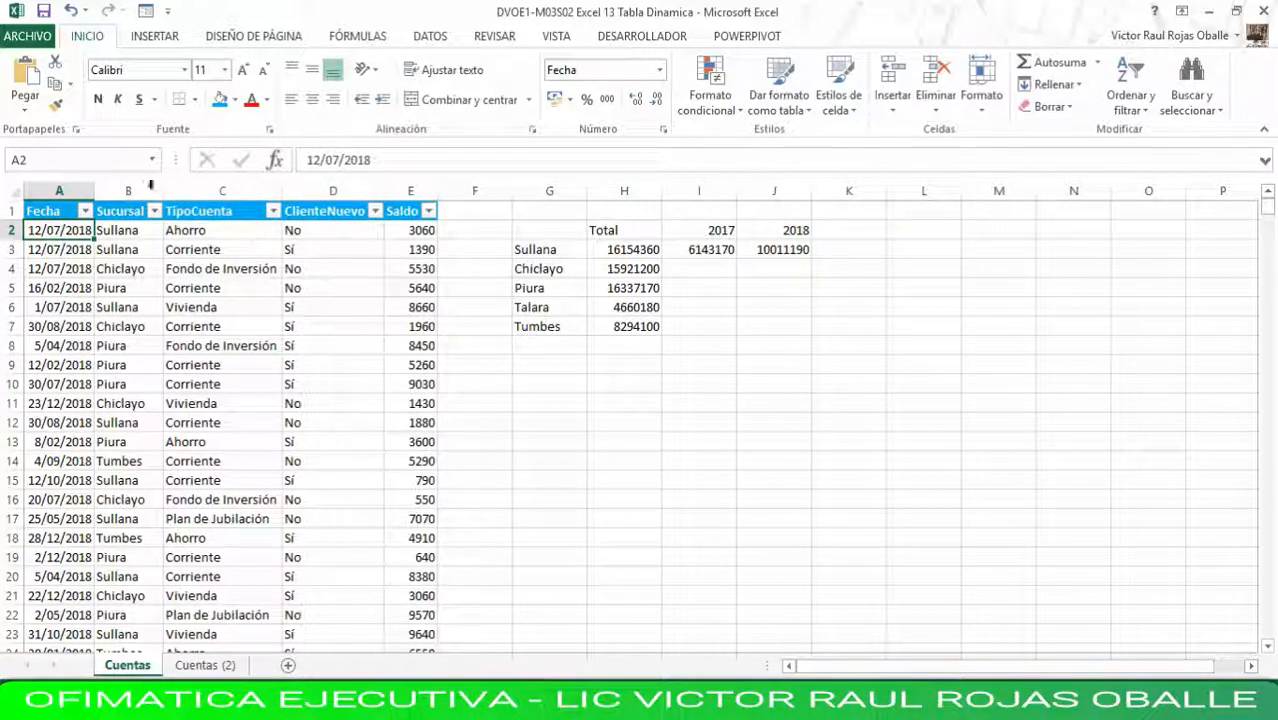
left_click(148, 38)
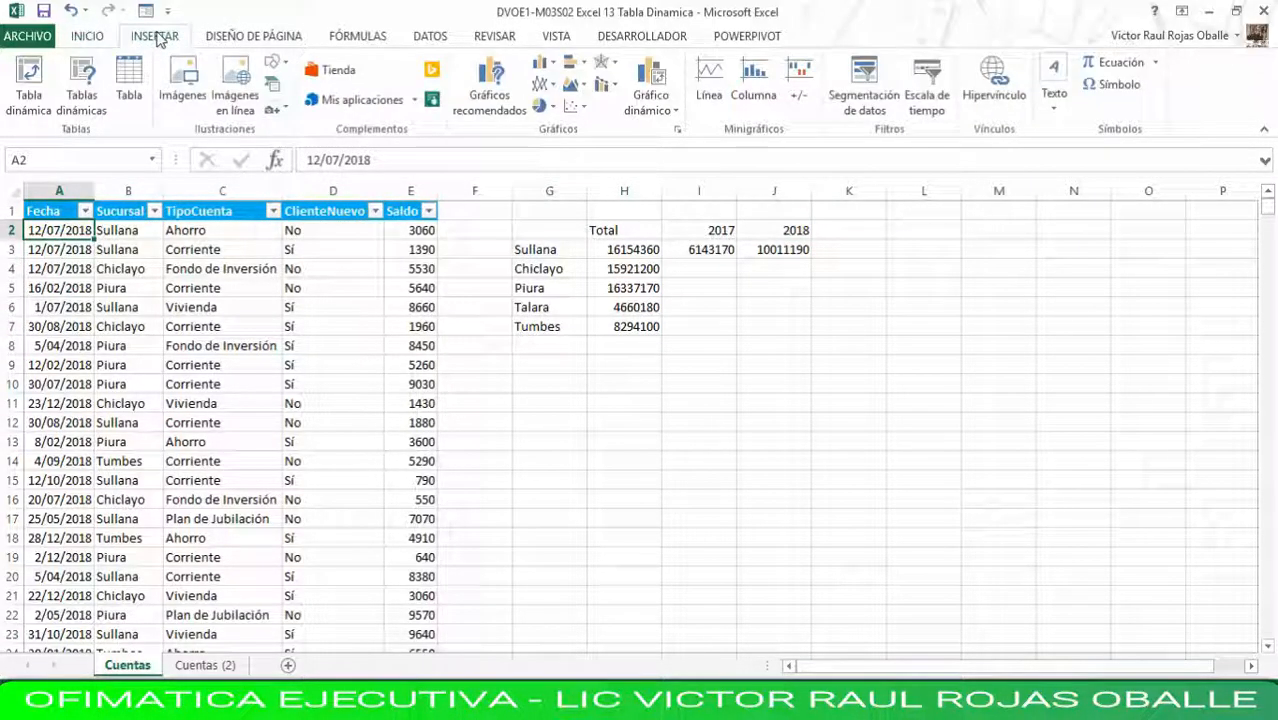
left_click(36, 72)
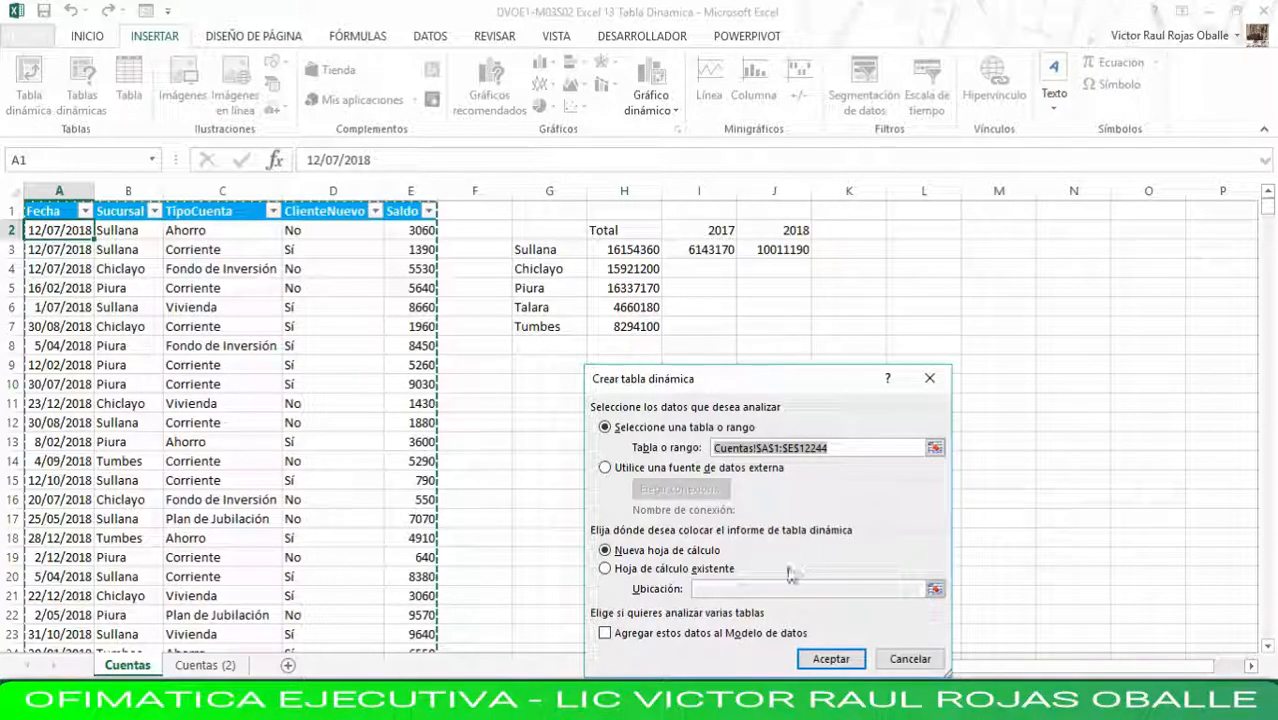
left_click(607, 572)
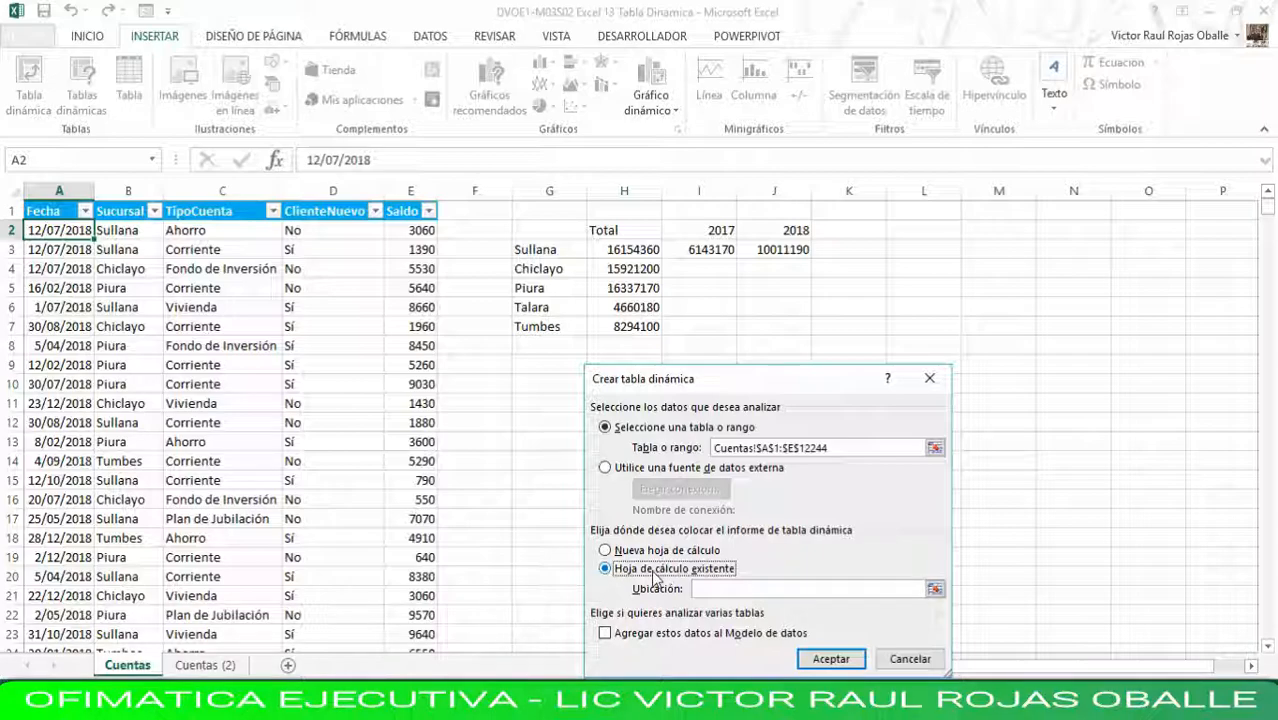
left_click(525, 365)
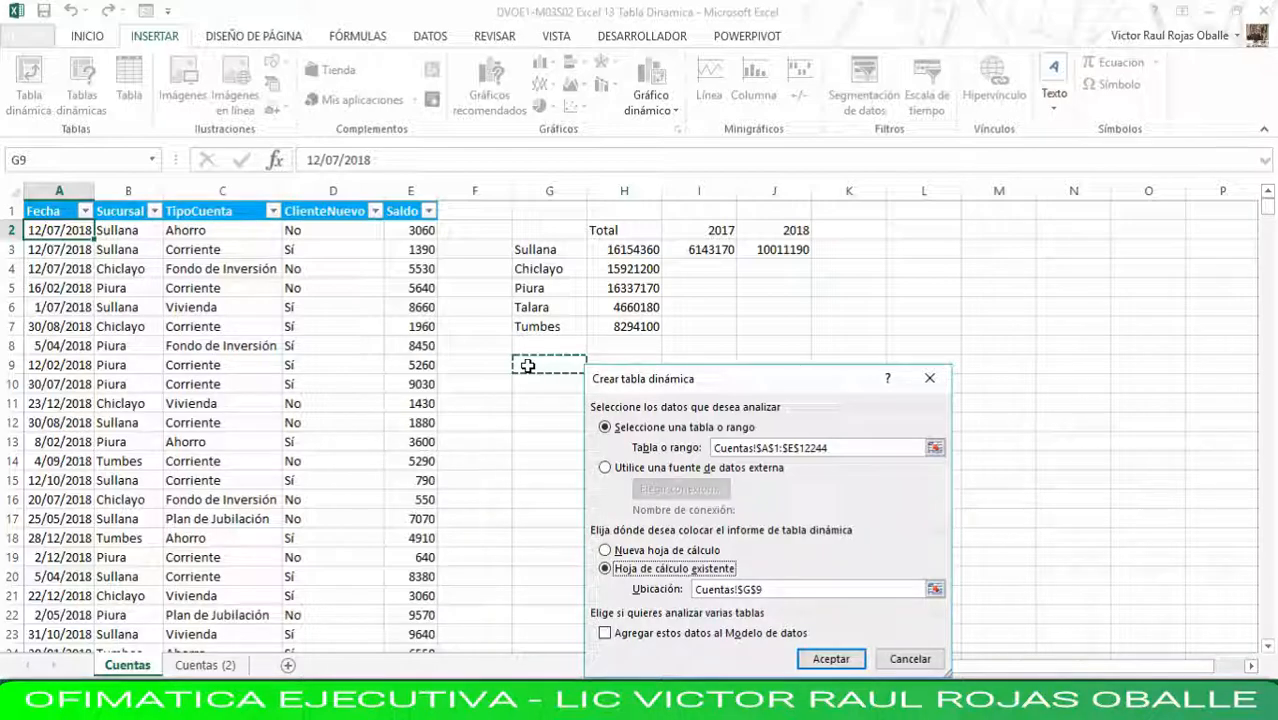
left_click(851, 663)
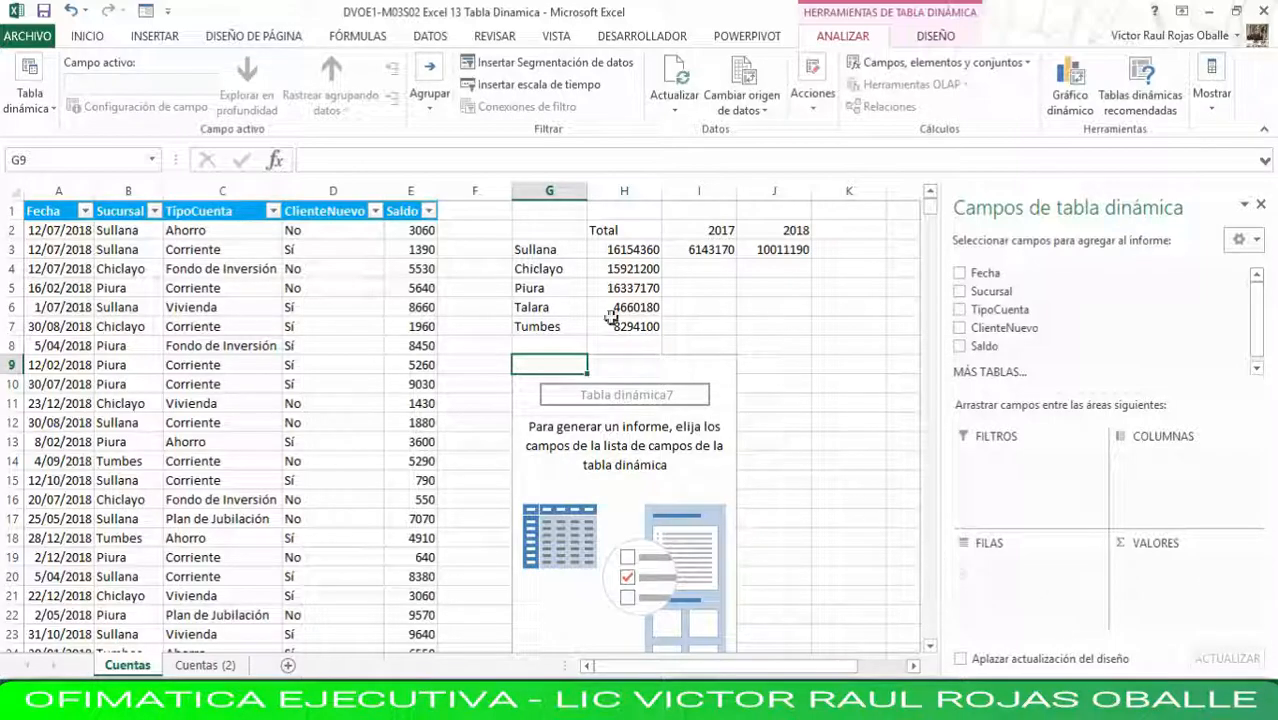
Step: Review the manual totals in G2:J7 as the layout to reproduce, and add Sucursal to the pivot table's rows
left_click_drag(530, 232, 783, 324)
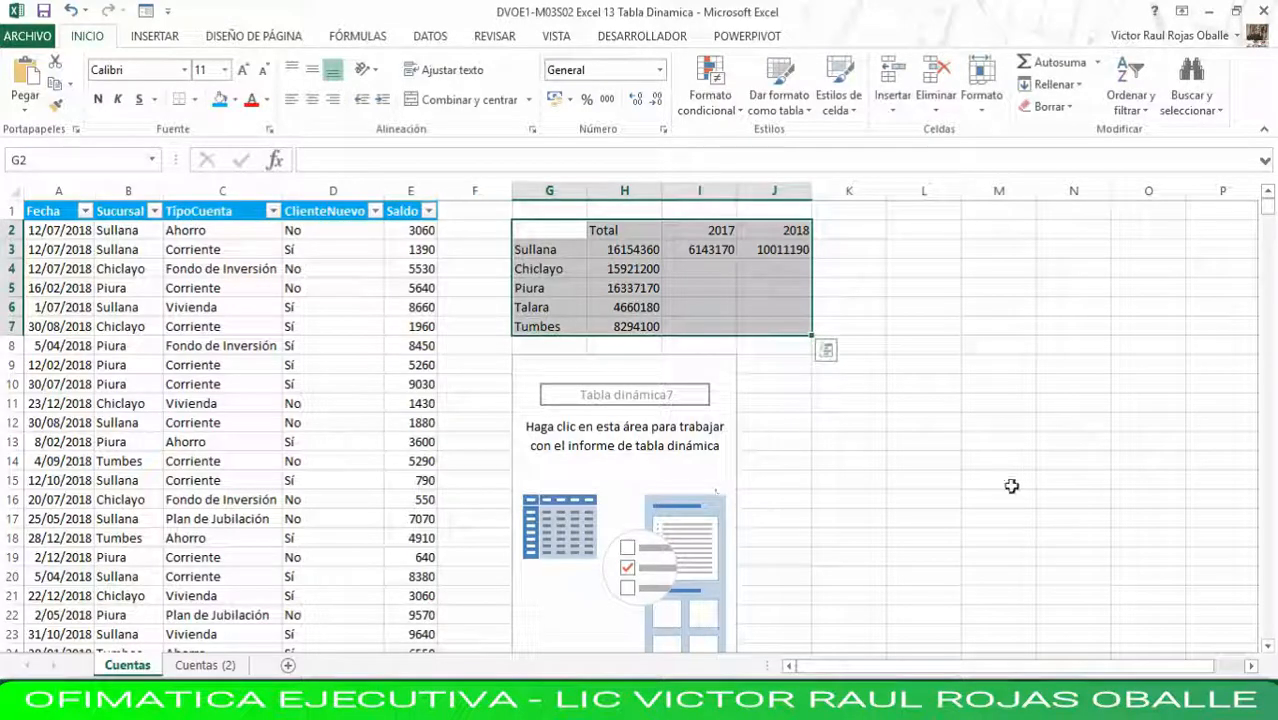
left_click(42, 252)
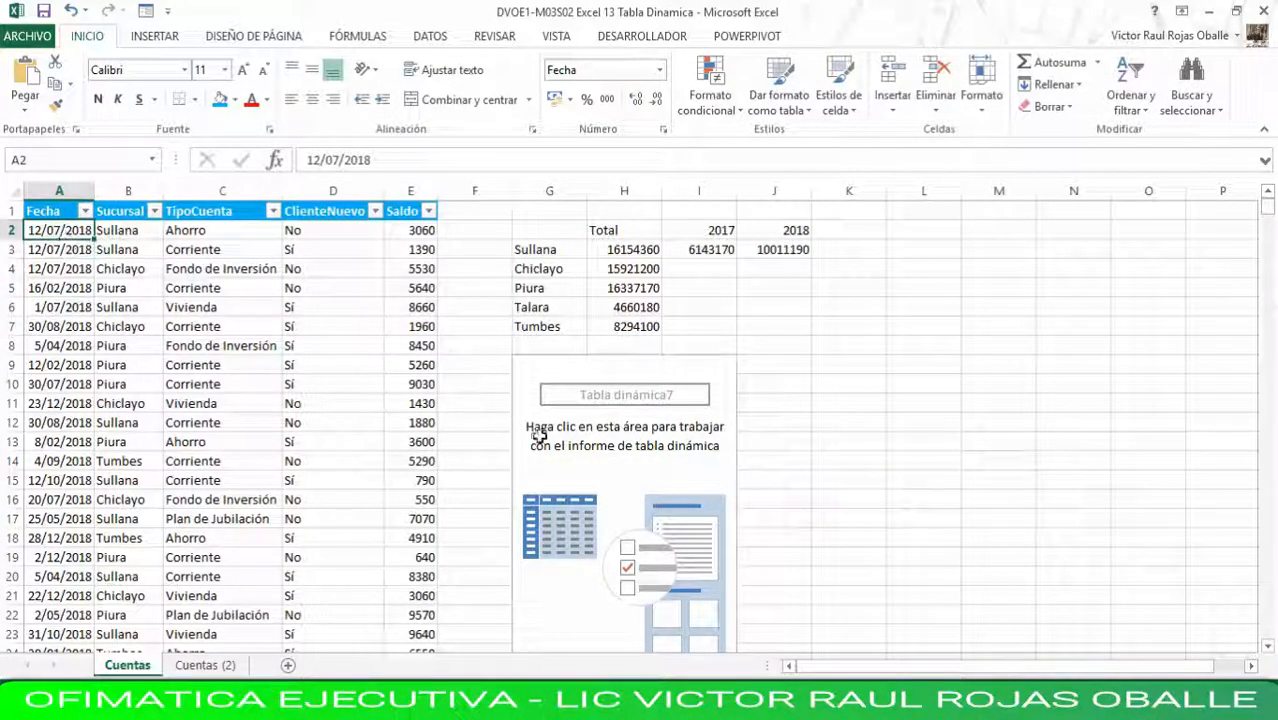
left_click(620, 442)
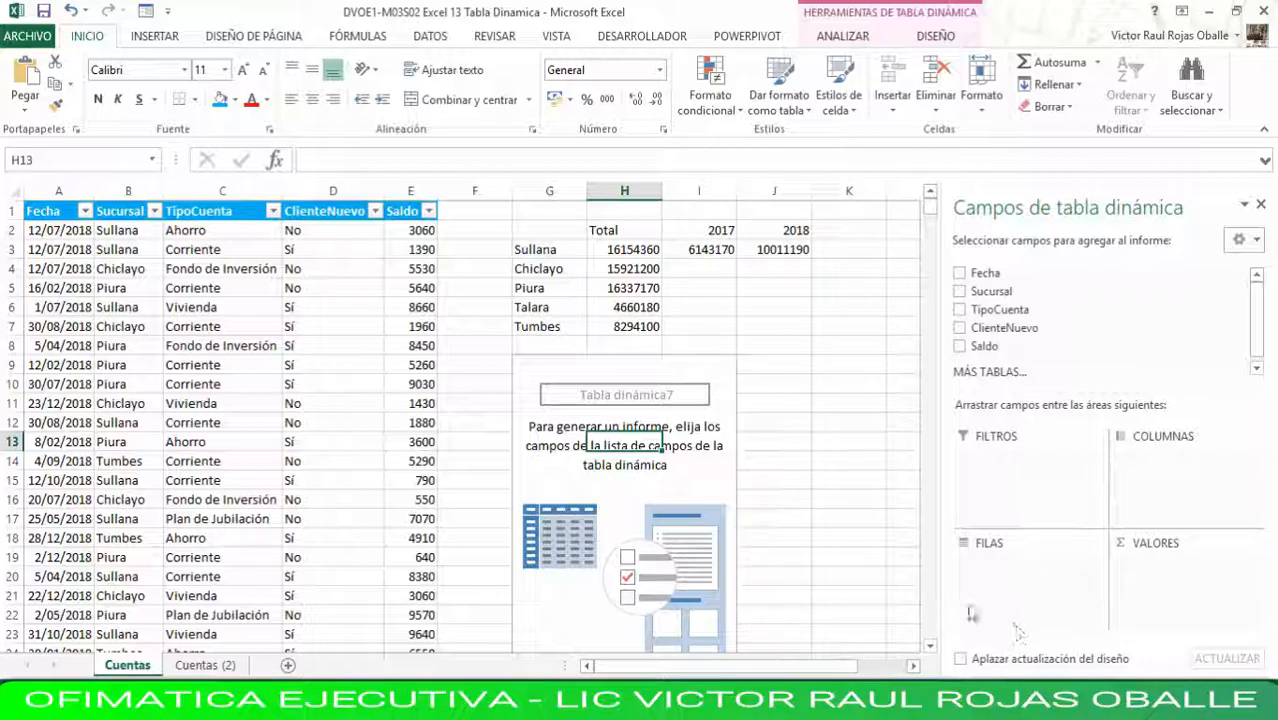
left_click_drag(990, 291, 1005, 578)
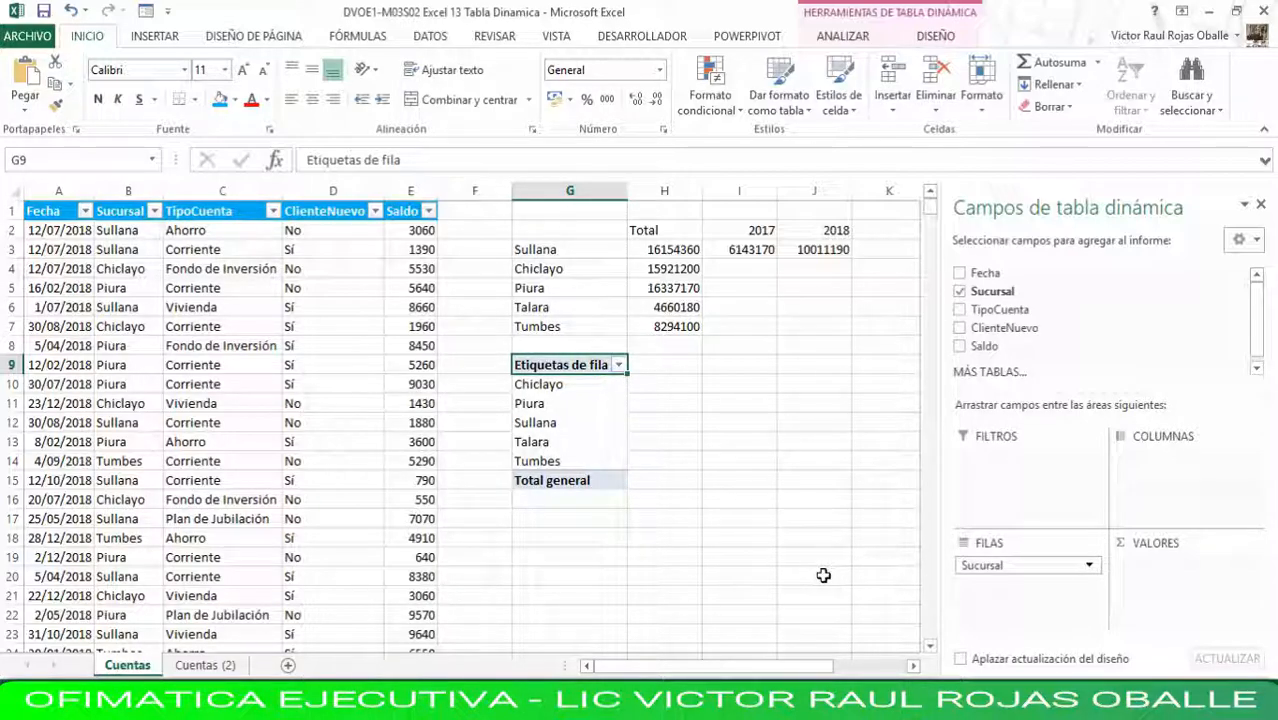
Step: Compare the manual branch list with the pivot table's row labels, and add Saldo to its values as a sum
left_click_drag(556, 252, 568, 330)
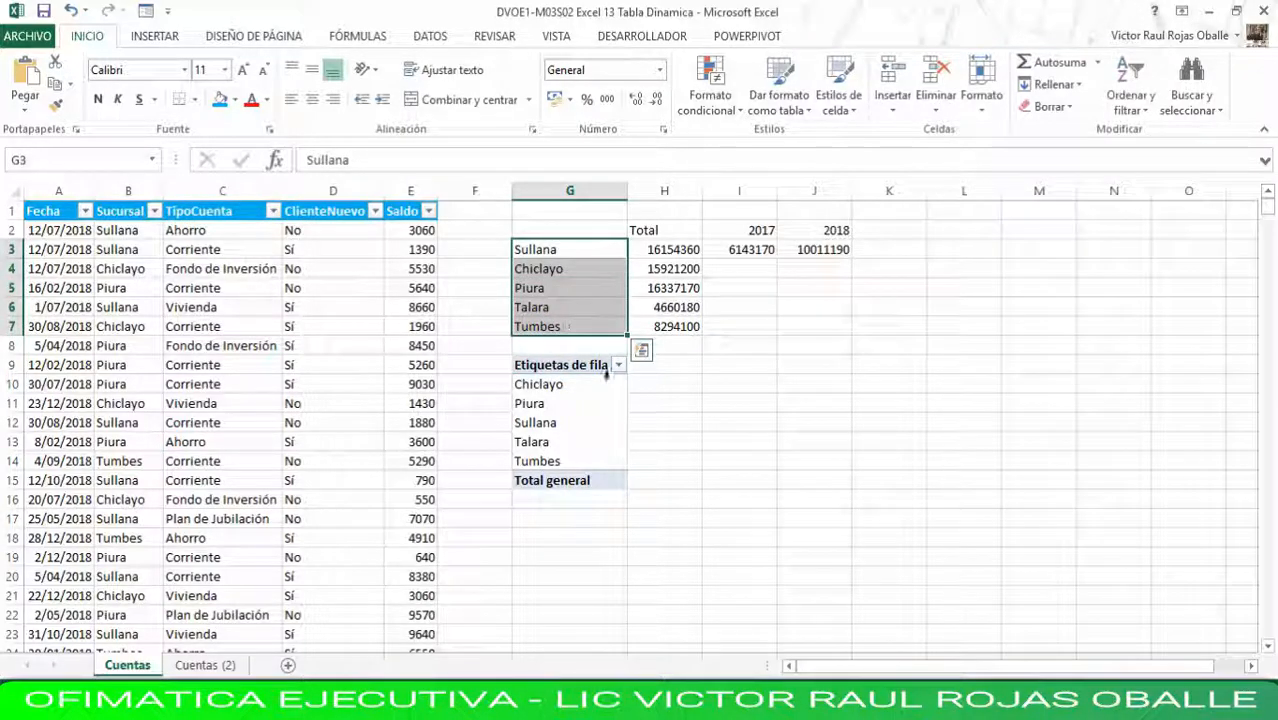
left_click(558, 386)
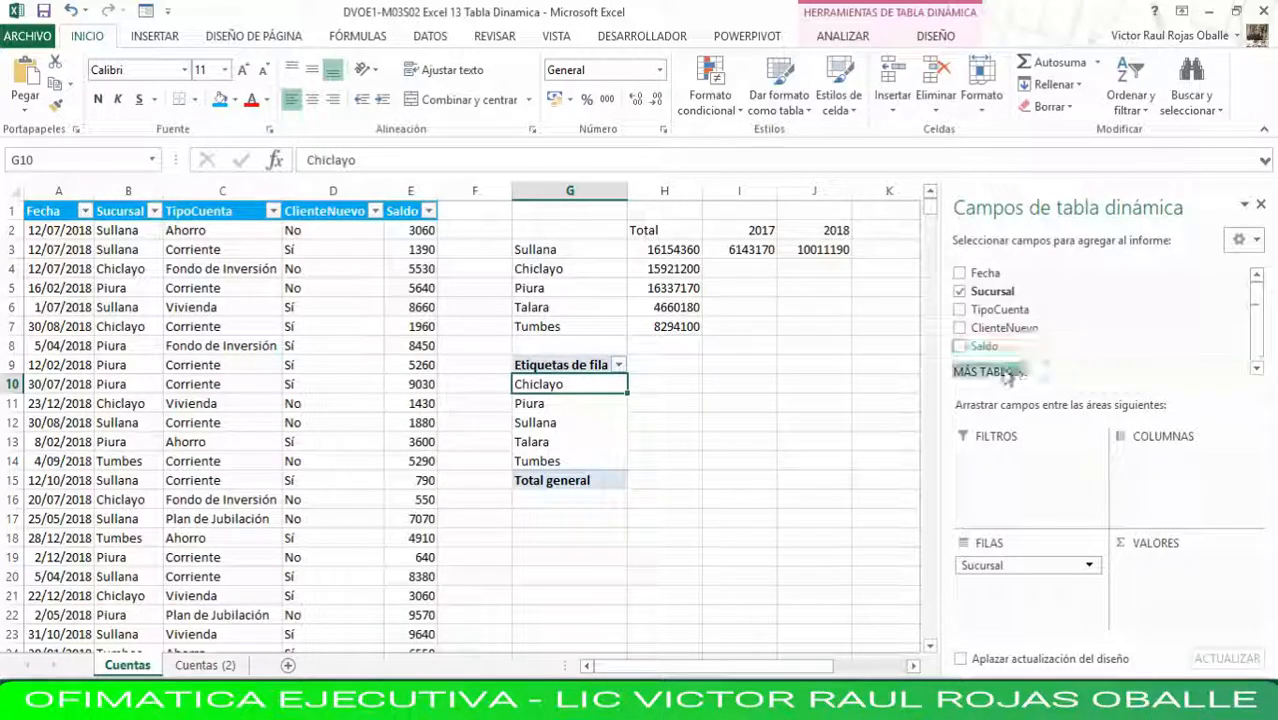
left_click_drag(1000, 346, 1140, 566)
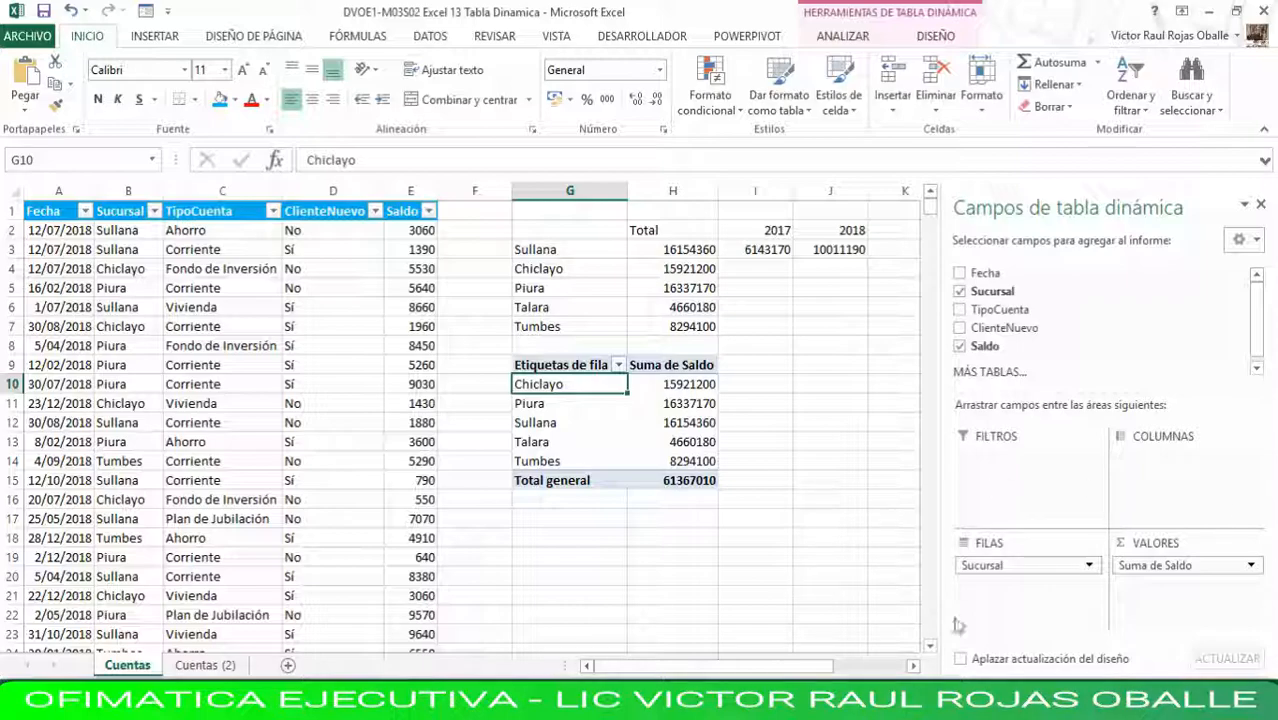
Step: Add Fecha to the pivot table's rows and group its dates by months and years
left_click(960, 274)
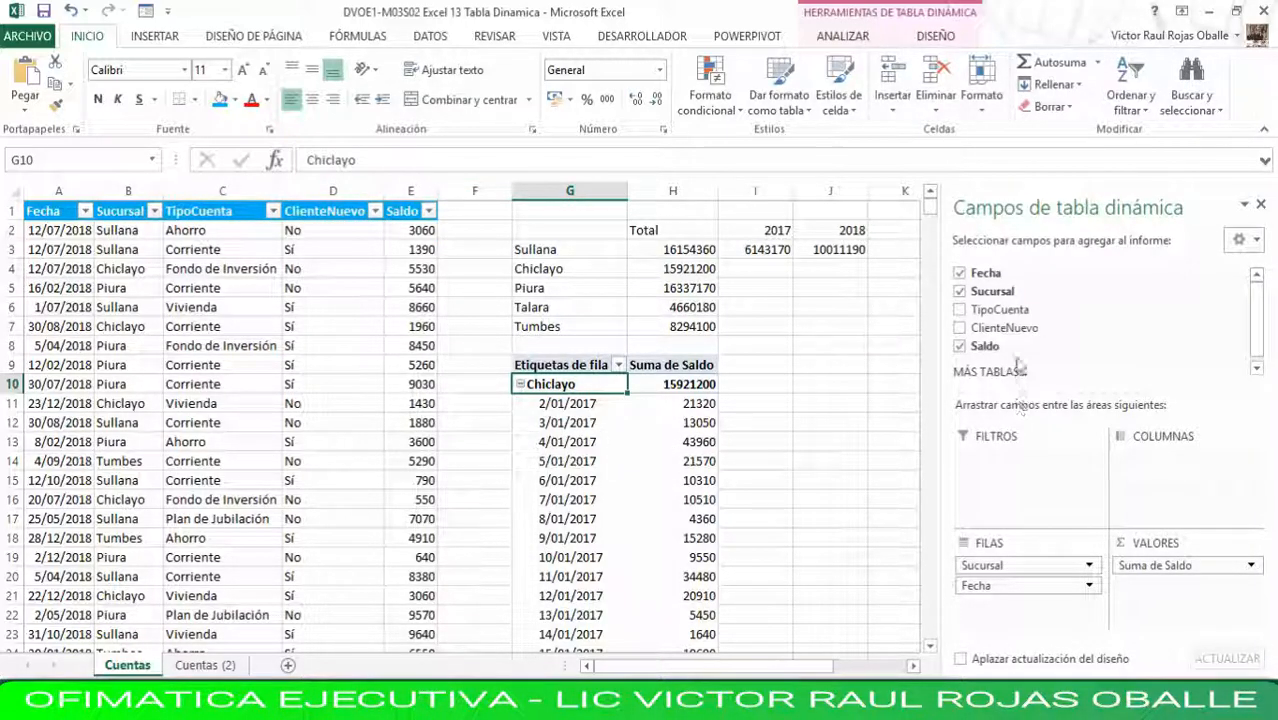
left_click(567, 404)
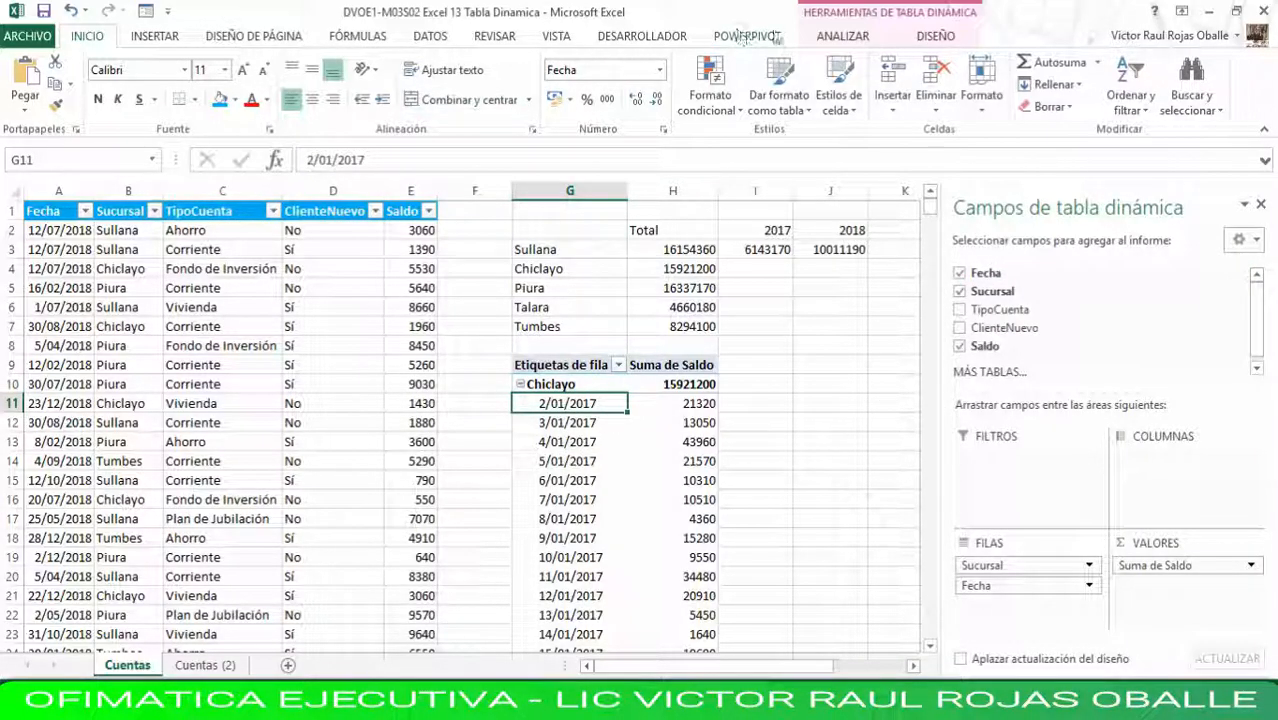
left_click(836, 37)
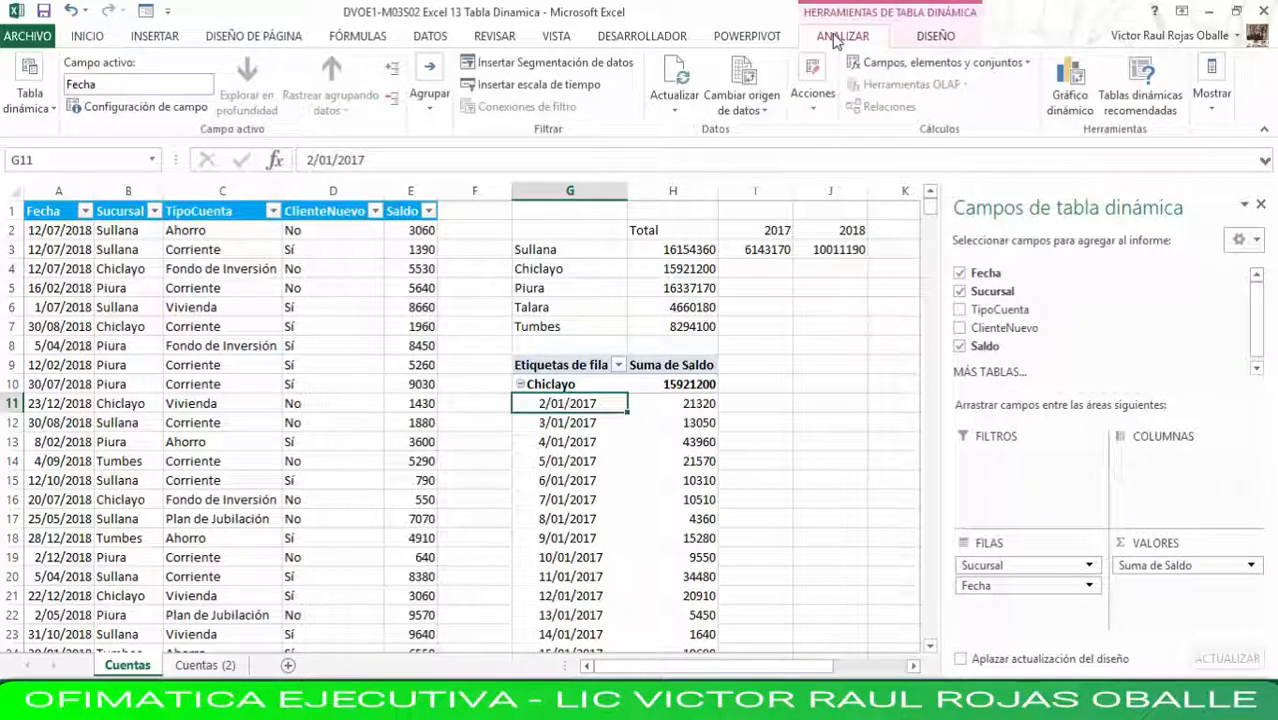
left_click(430, 100)
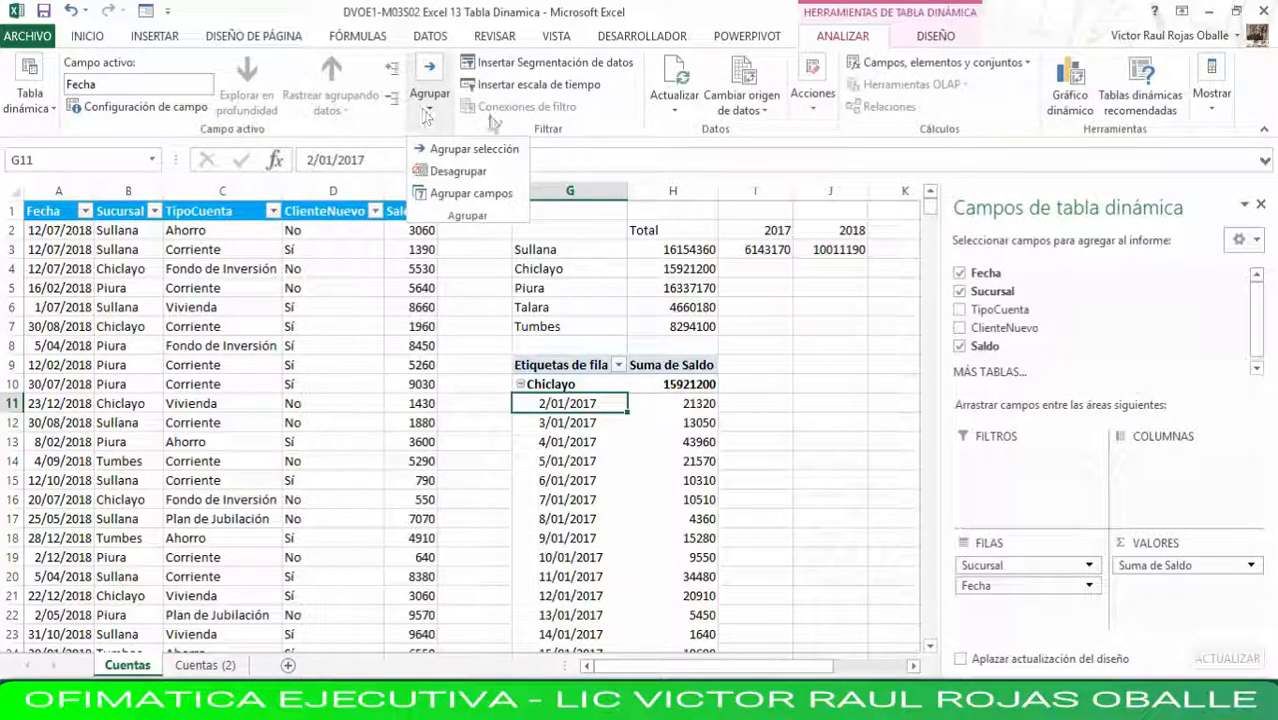
left_click(437, 150)
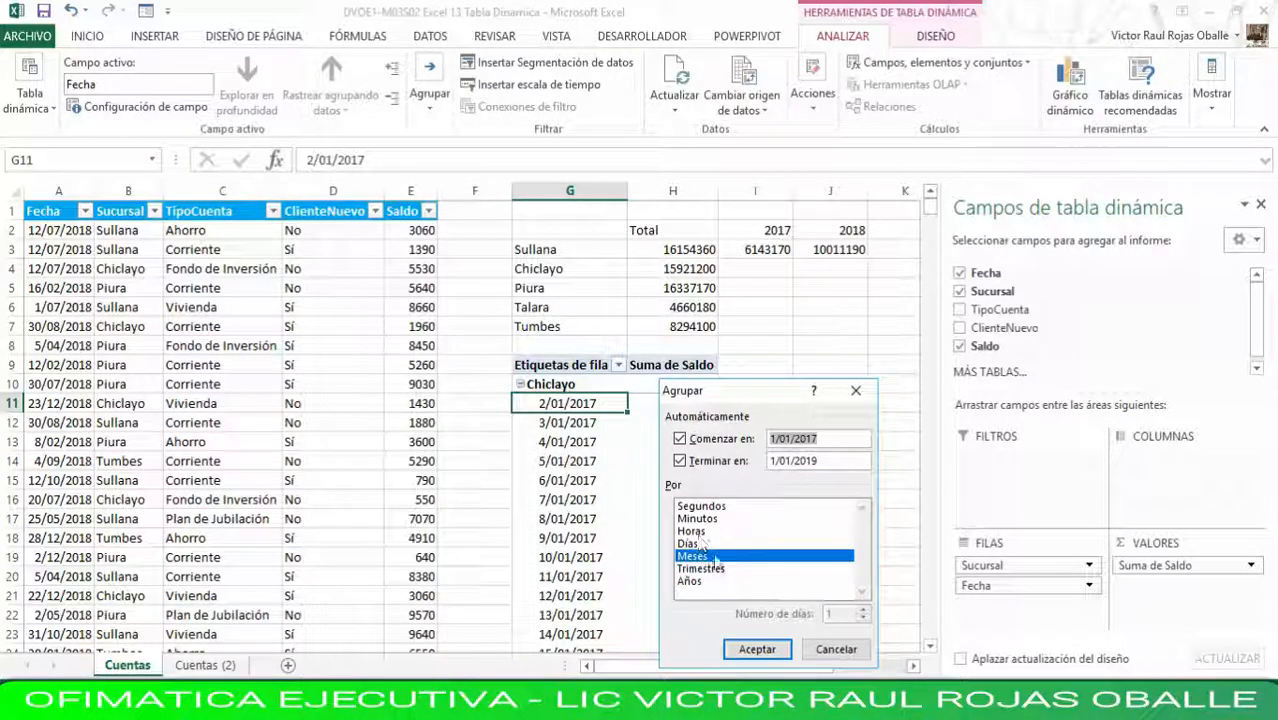
left_click(693, 583)
left_click(757, 649)
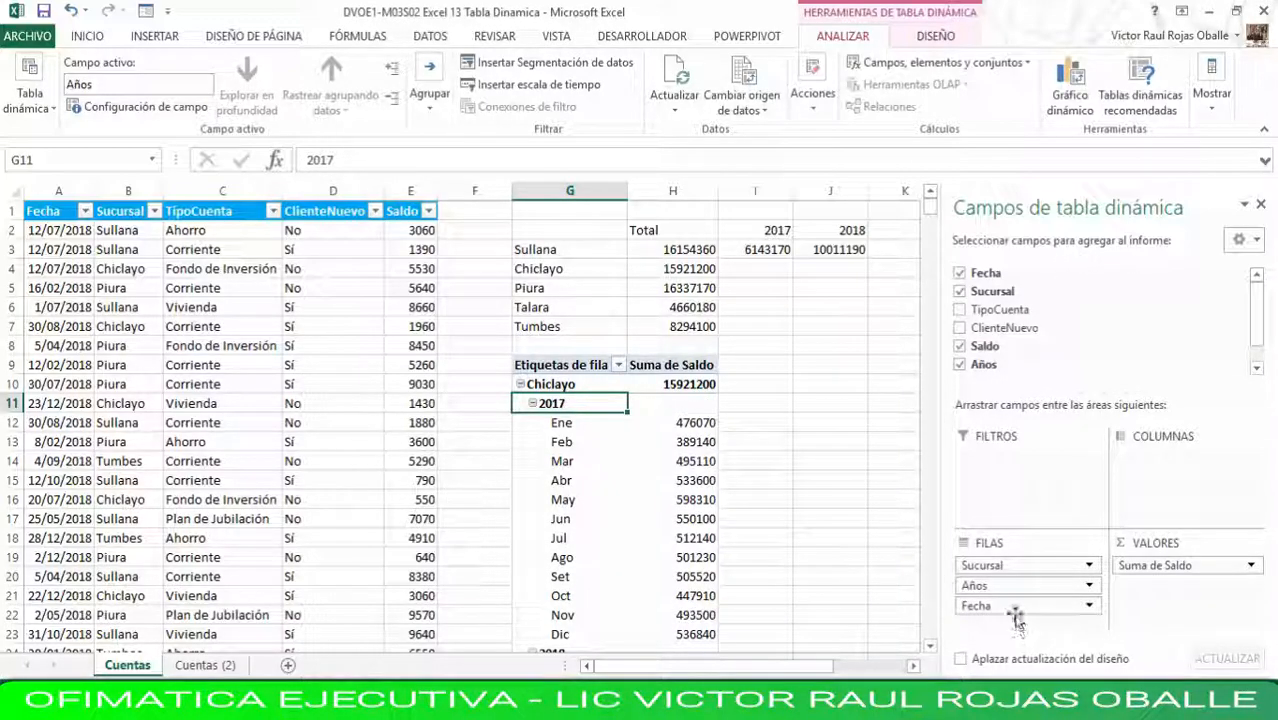
Step: Remove Fecha from the pivot table and move Años from the rows to the columns
left_click(960, 274)
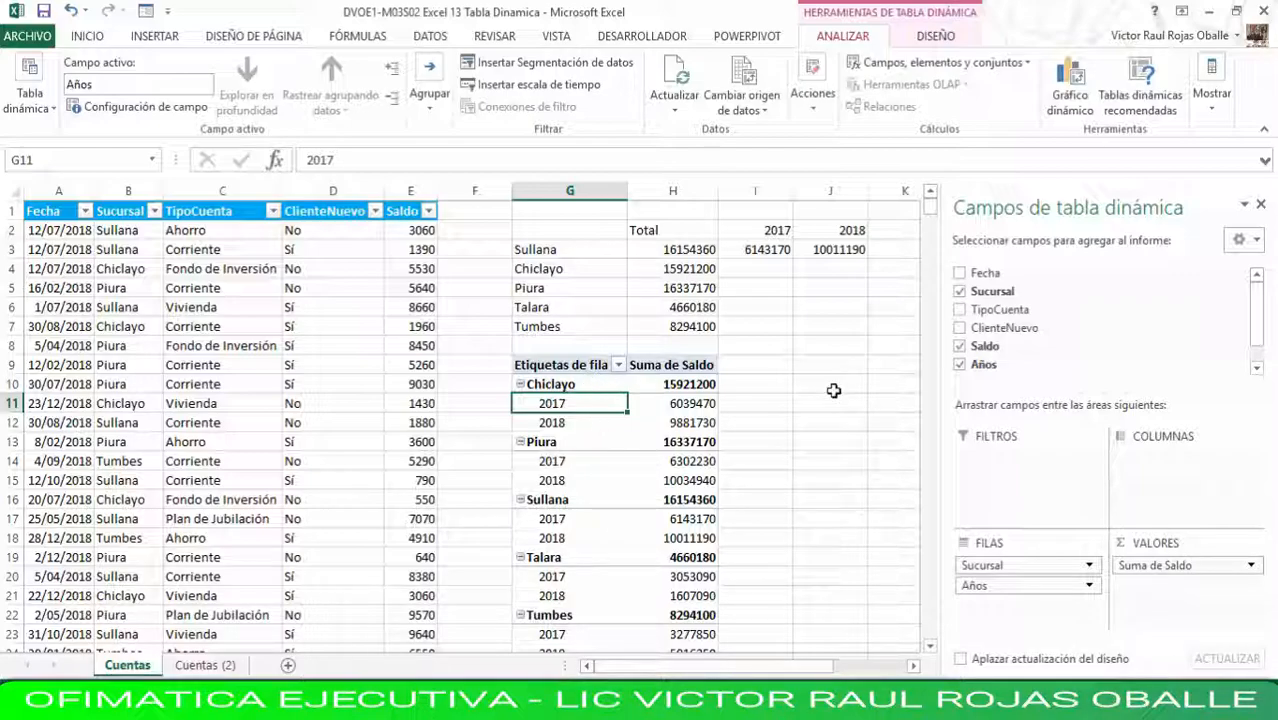
left_click_drag(1015, 593, 1152, 481)
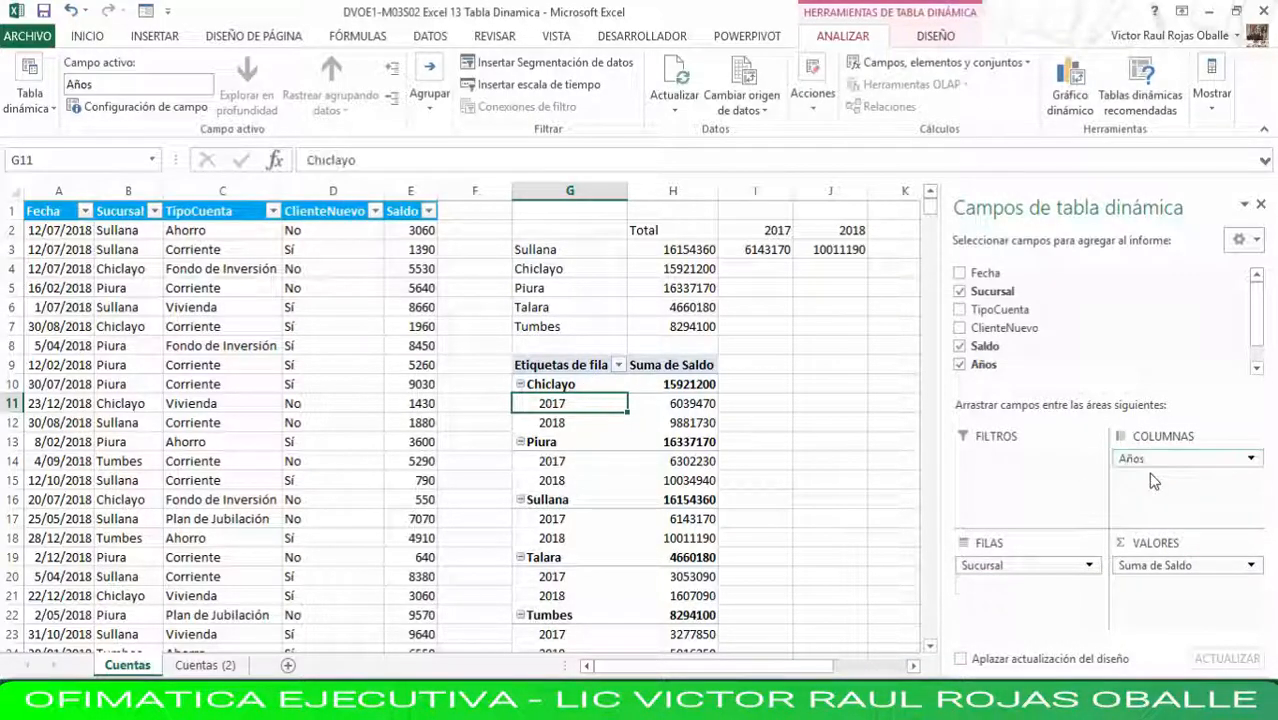
left_click(913, 665)
left_click(913, 665)
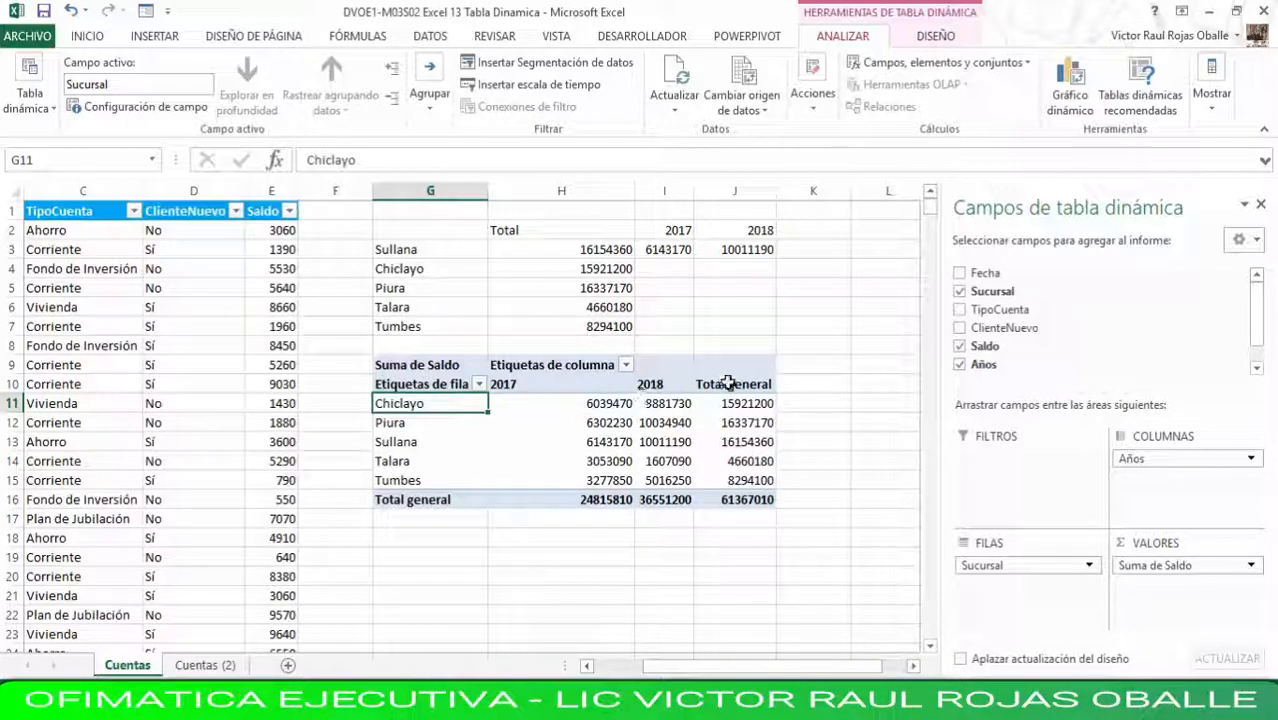
Step: Compare the manual branch totals in H3:H7 and Sullana's 2017 and 2018 totals with the pivot table's values
left_click_drag(582, 252, 583, 330)
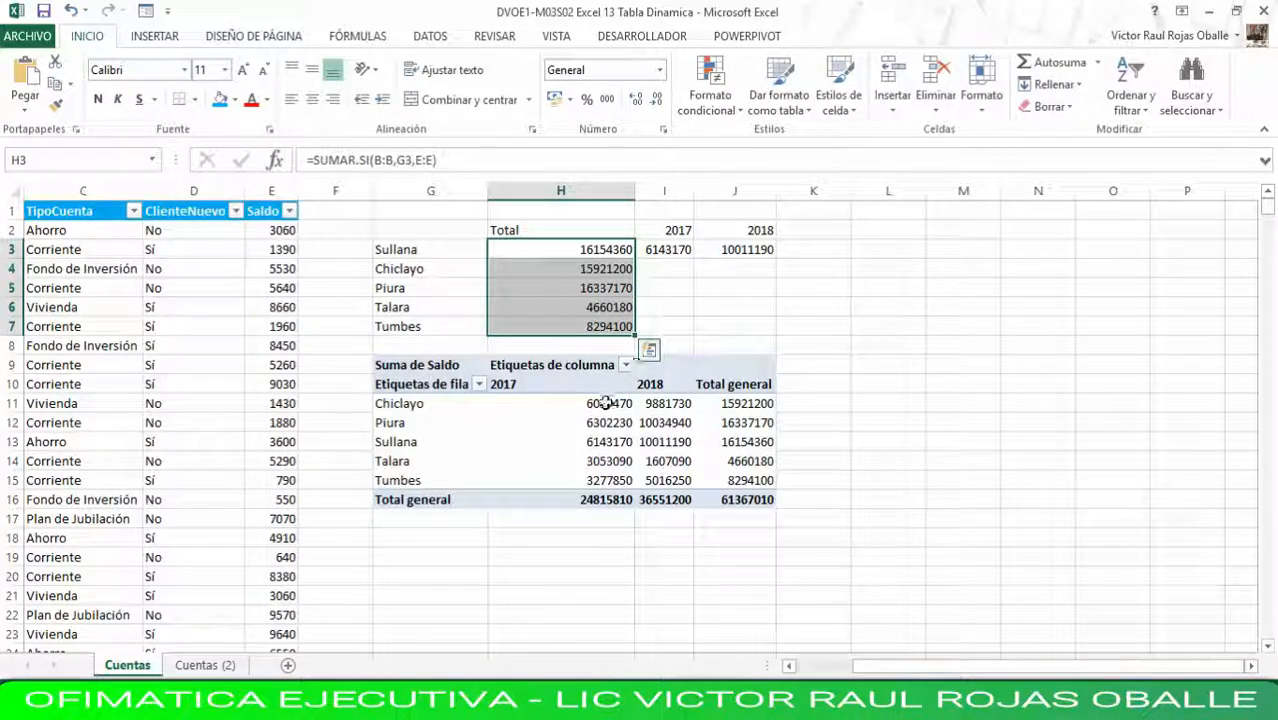
left_click(573, 403)
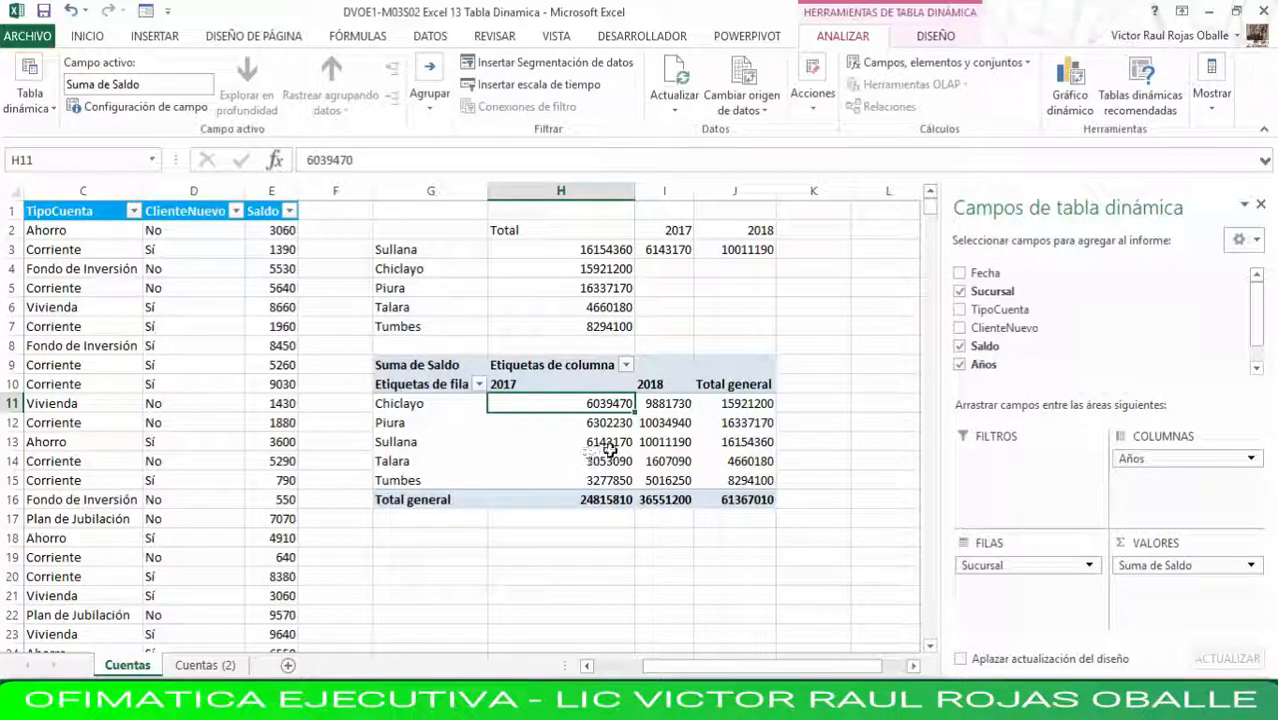
left_click(607, 442)
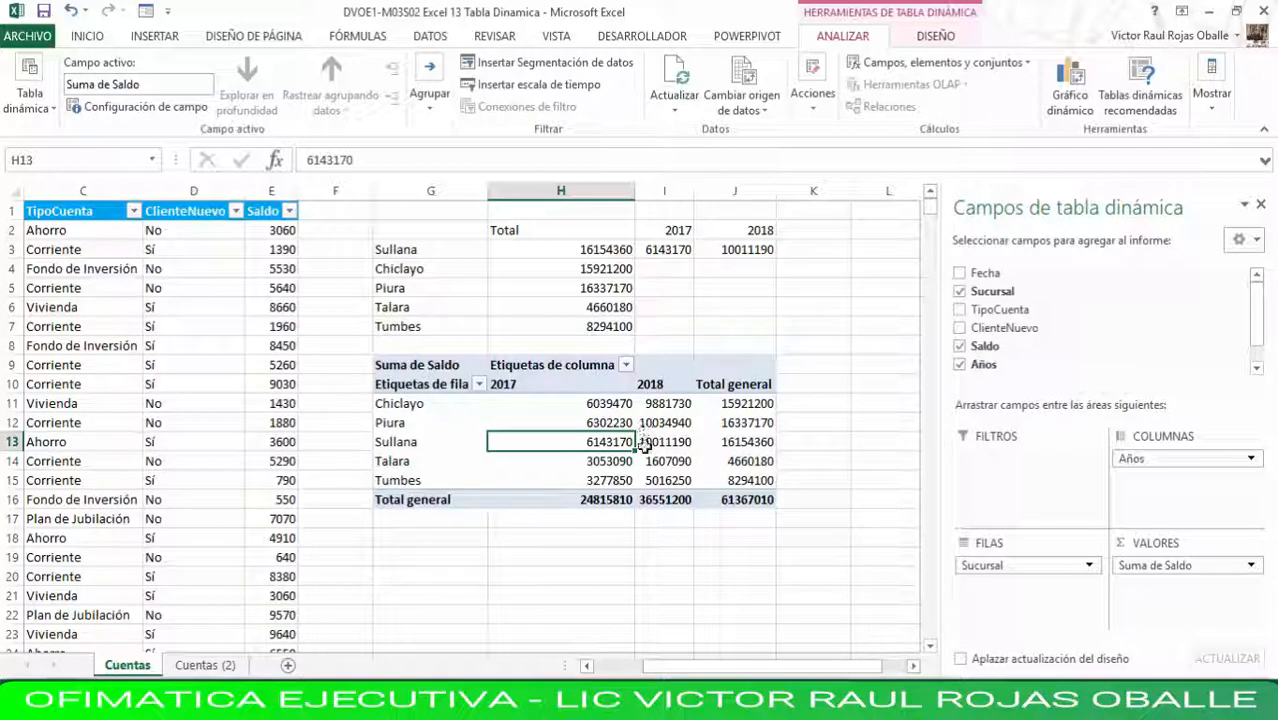
left_click(675, 444)
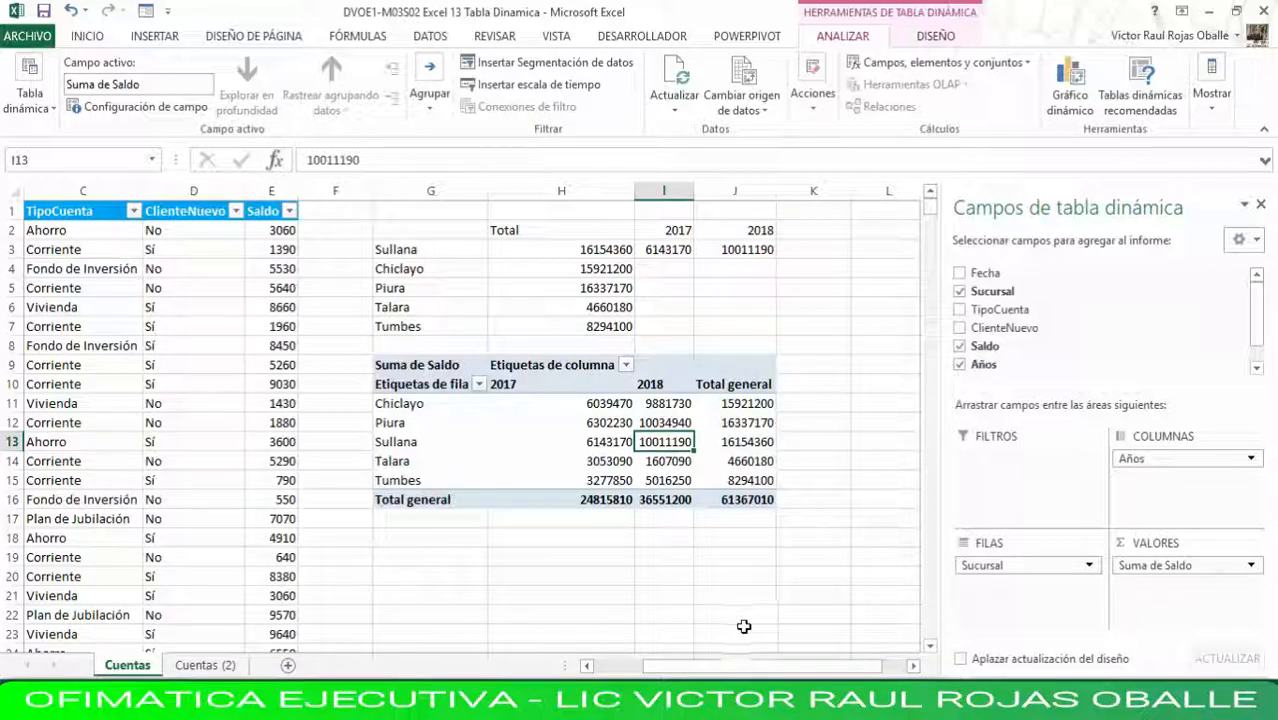
left_click(786, 574)
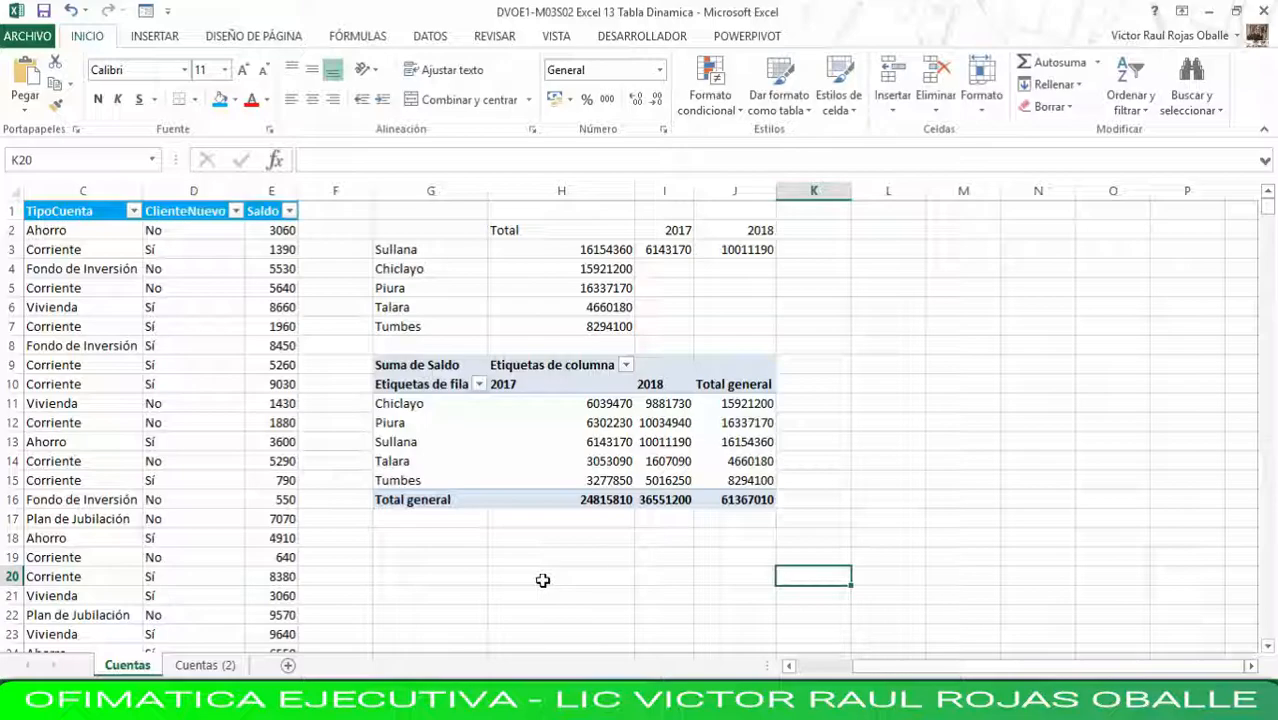
Step: Delete columns G to J of the Cuentas sheet, with the manual totals and the pivot table
left_click_drag(918, 674, 862, 674)
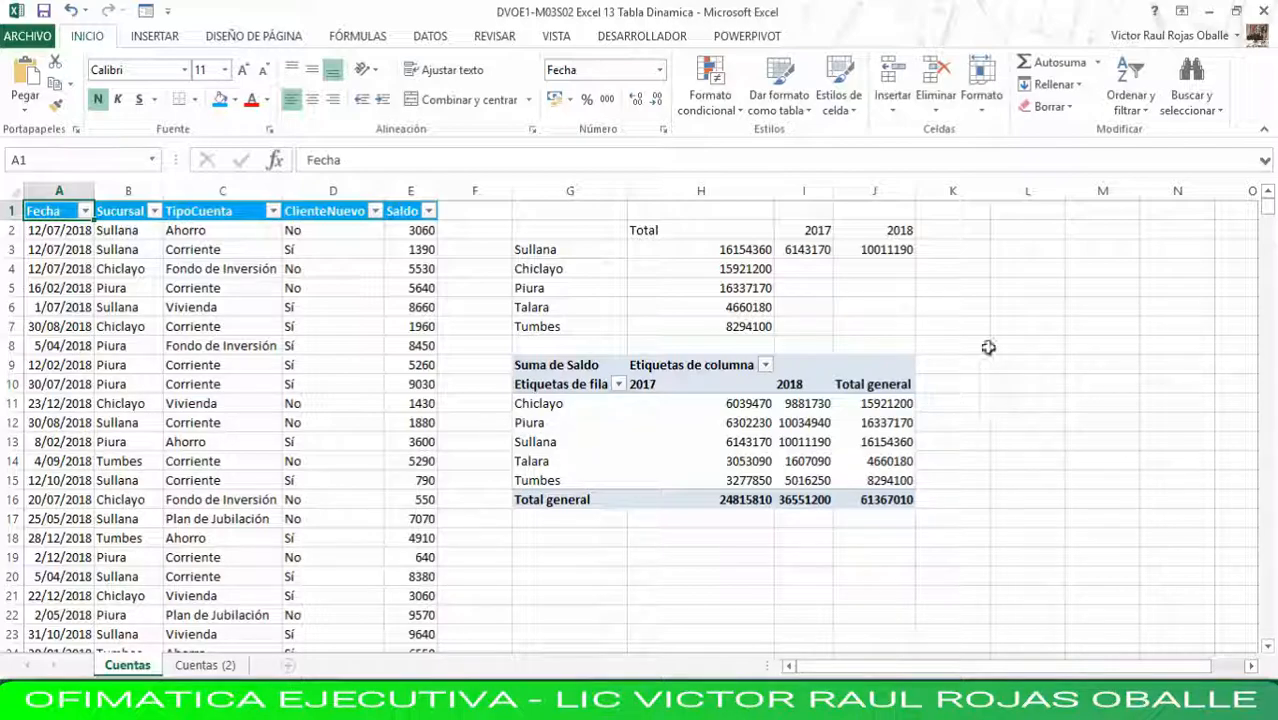
left_click(568, 193)
left_click_drag(568, 193, 874, 190)
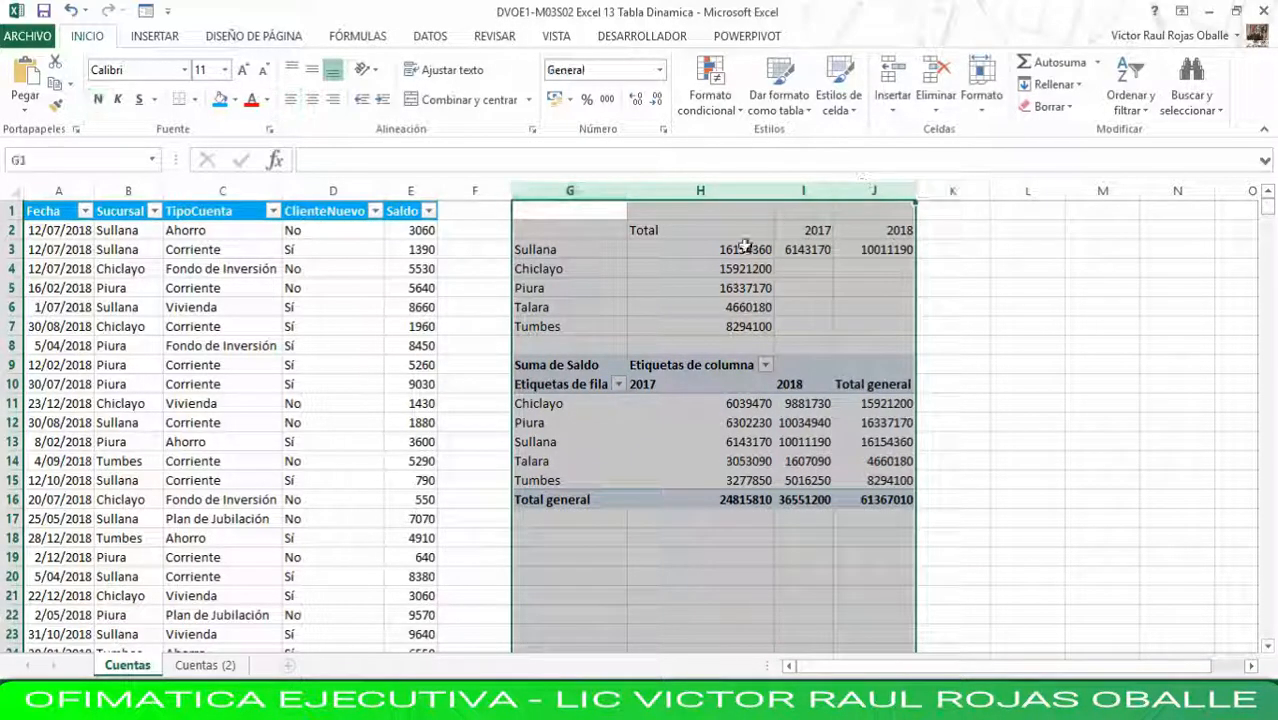
right_click(734, 271)
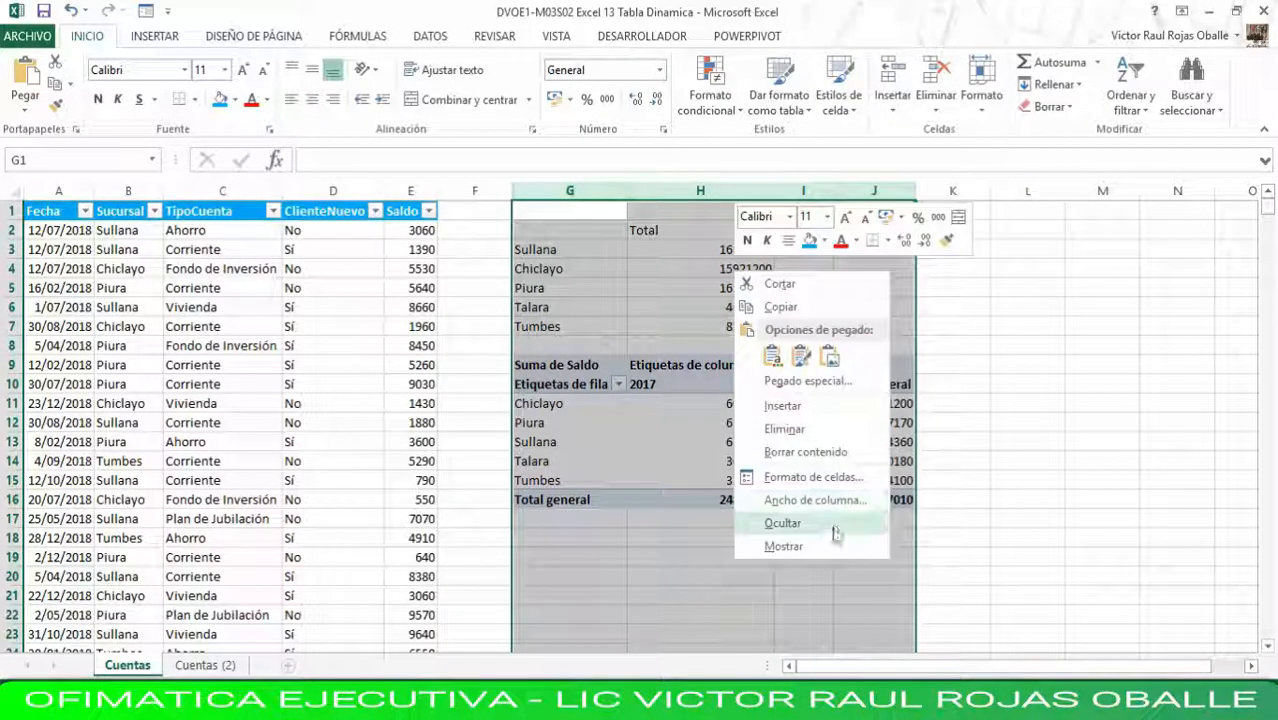
left_click(795, 429)
left_click(545, 229)
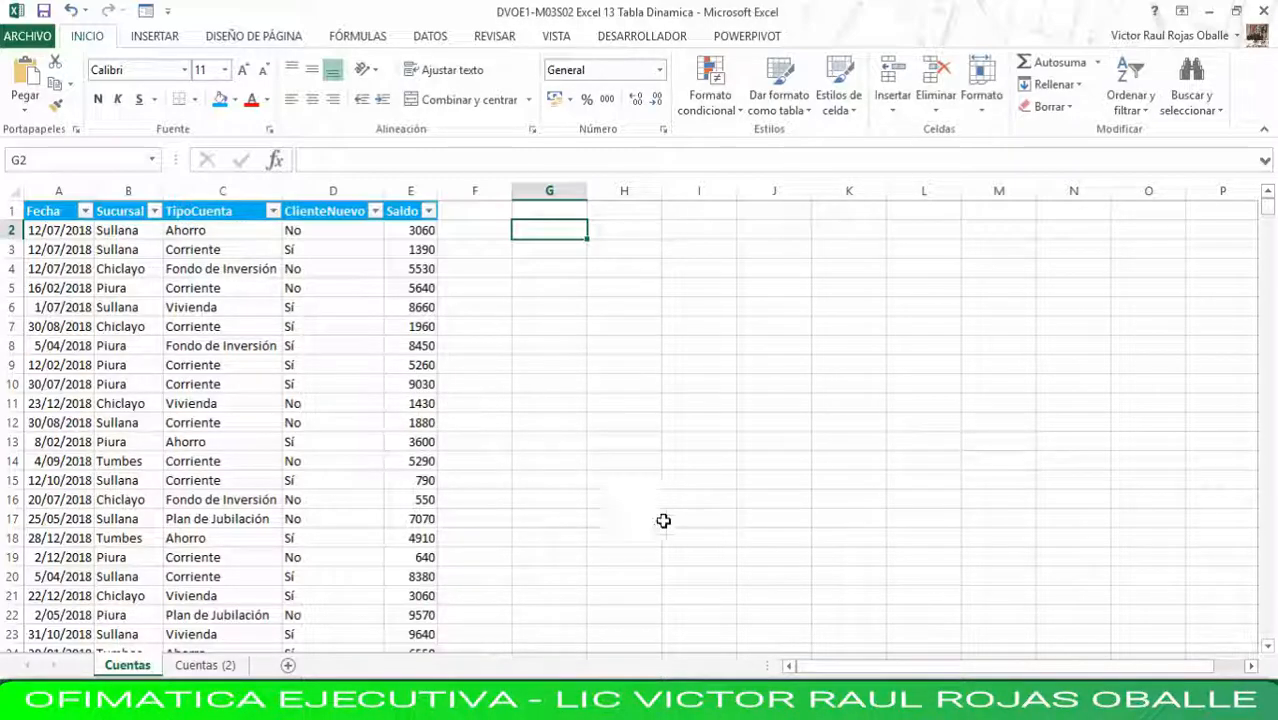
Step: Create a pivot table from Cuentas!$A$1:$E$12244 on a new worksheet
left_click(54, 231)
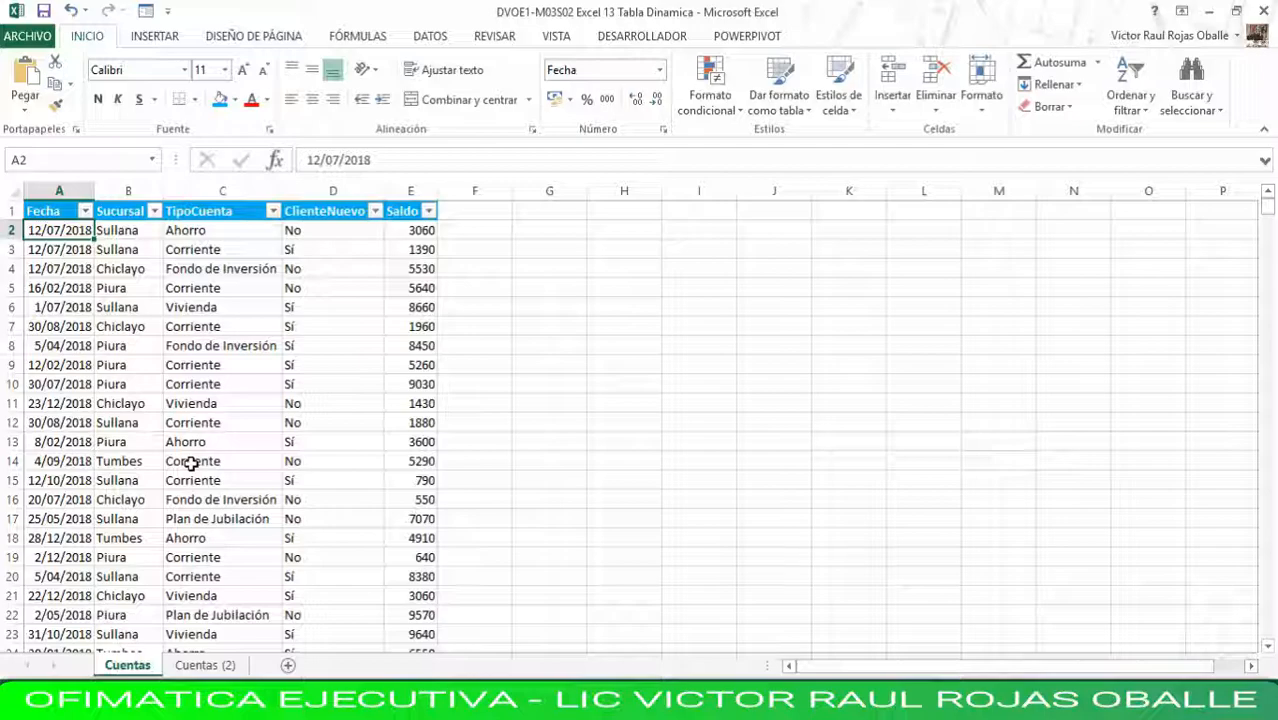
left_click(154, 38)
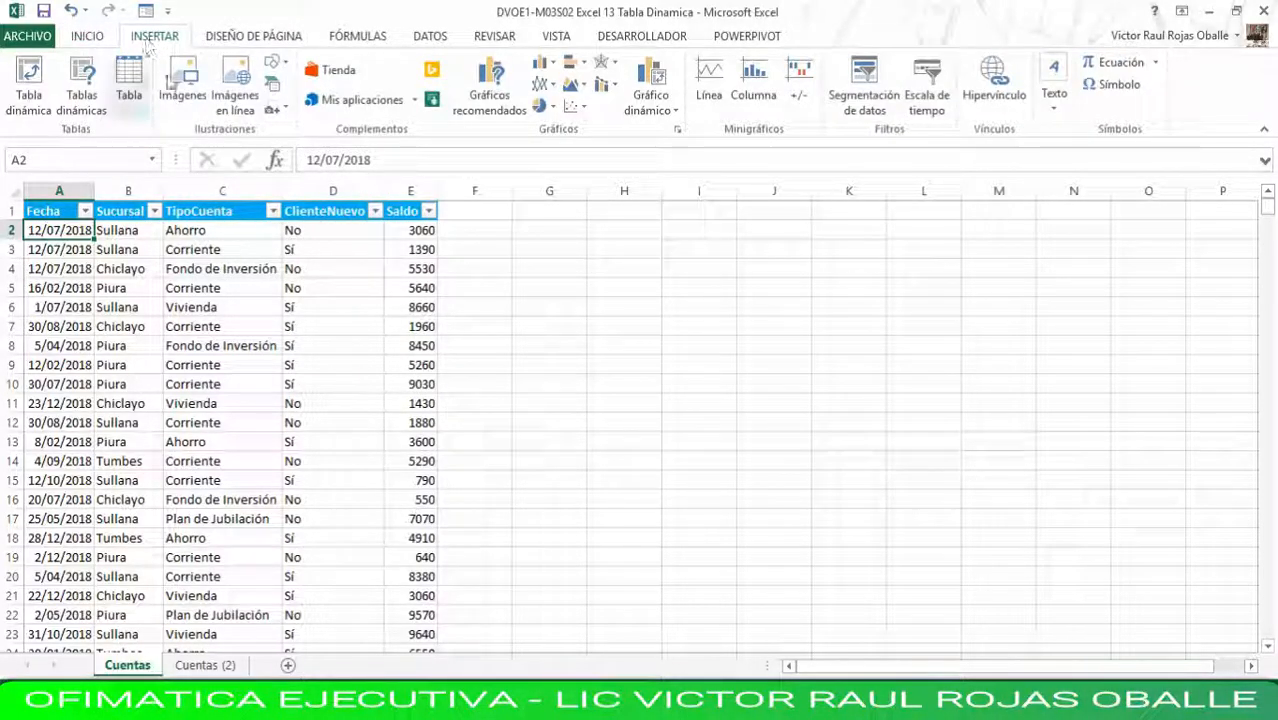
left_click(31, 90)
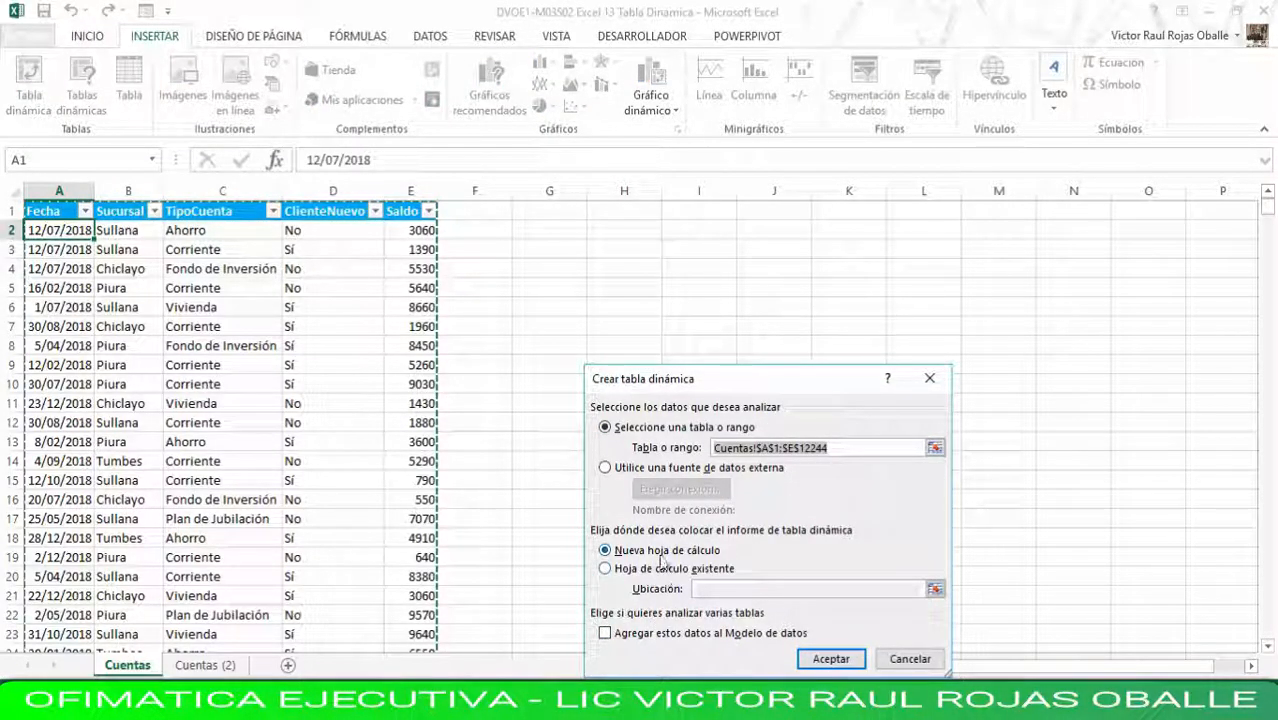
left_click(830, 659)
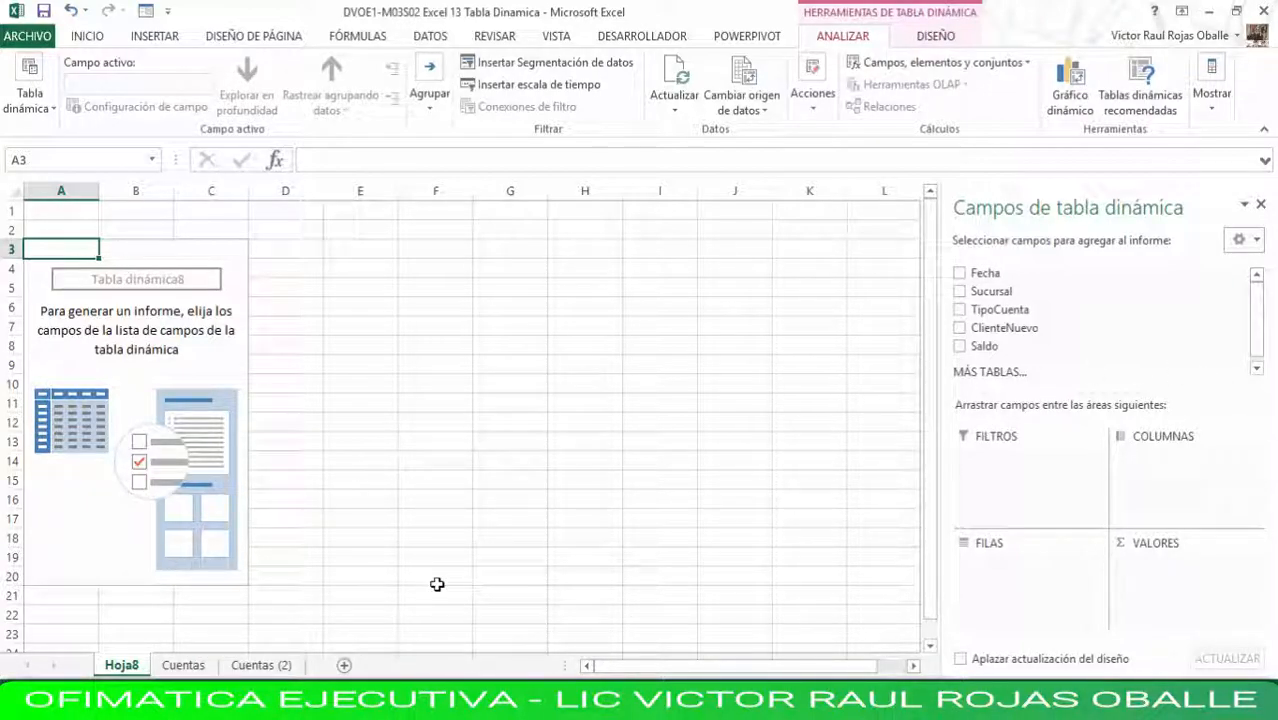
Step: Add Sucursal to the new pivot table's rows and Saldo to its values as a sum
mouse_move(1258, 314)
left_mouse_down()
mouse_move(1258, 342)
mouse_move(1261, 302)
left_mouse_up()
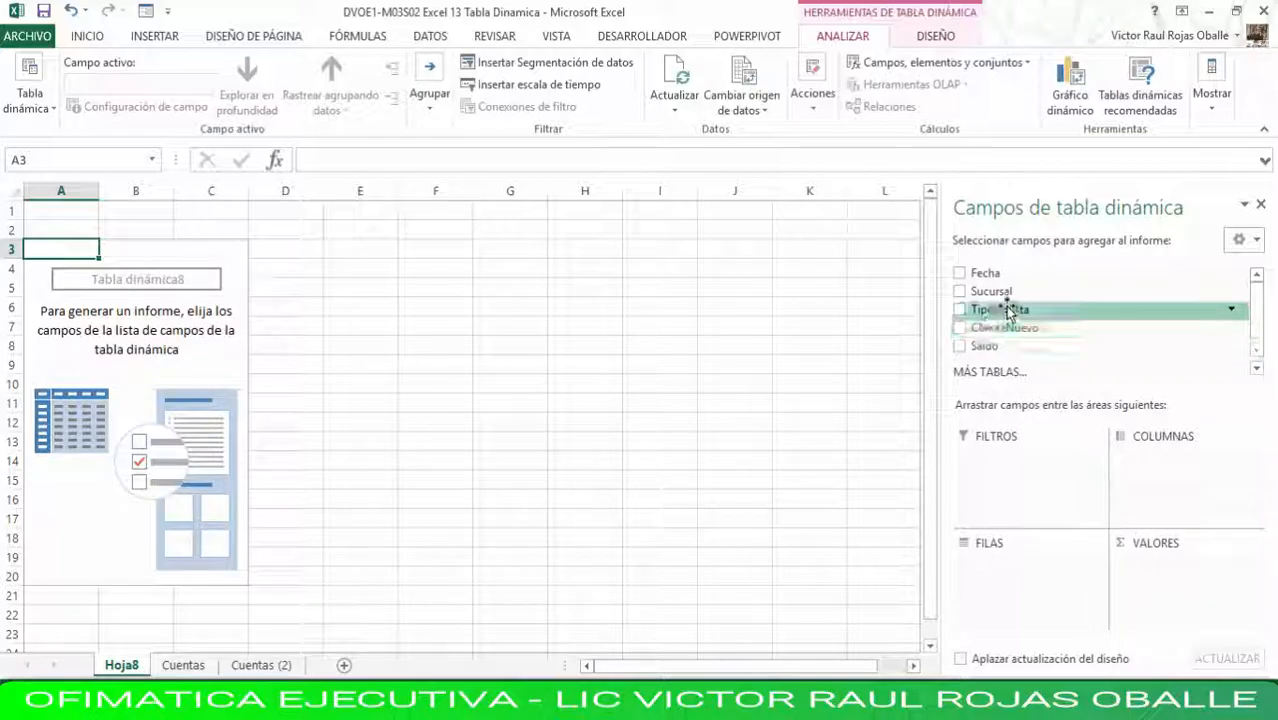
left_click_drag(993, 298, 997, 592)
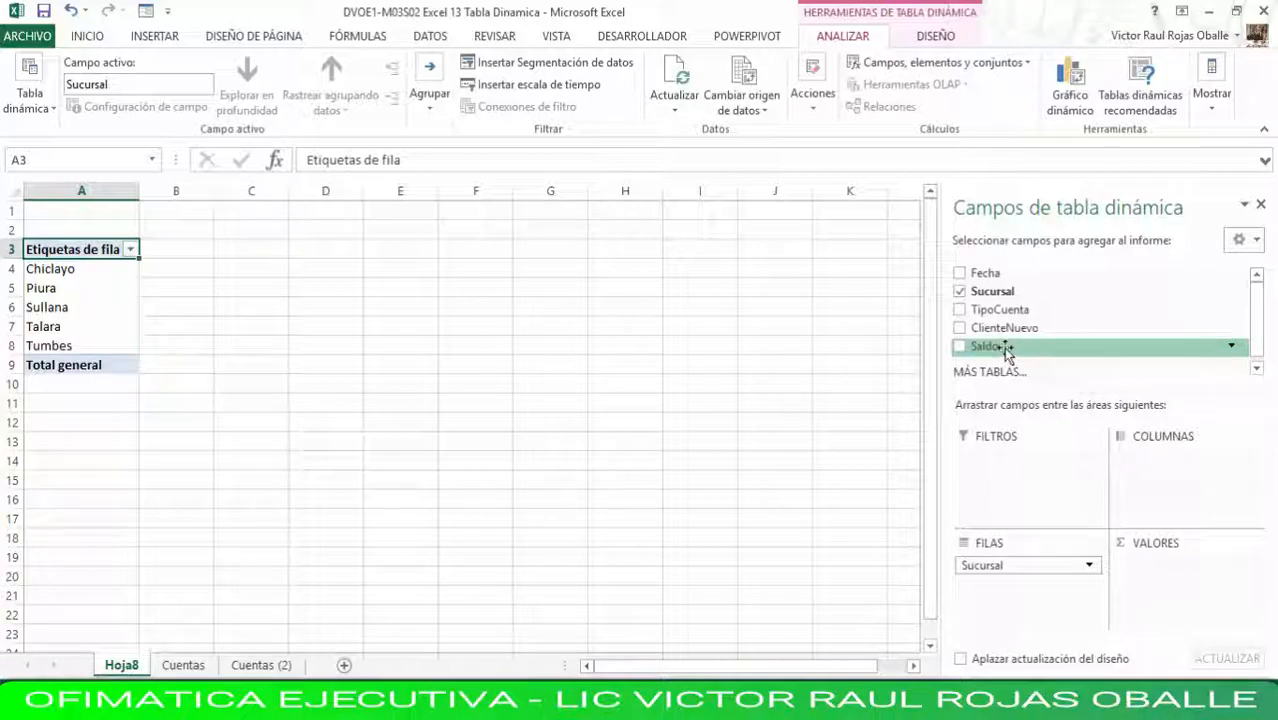
left_click_drag(1005, 350, 1190, 598)
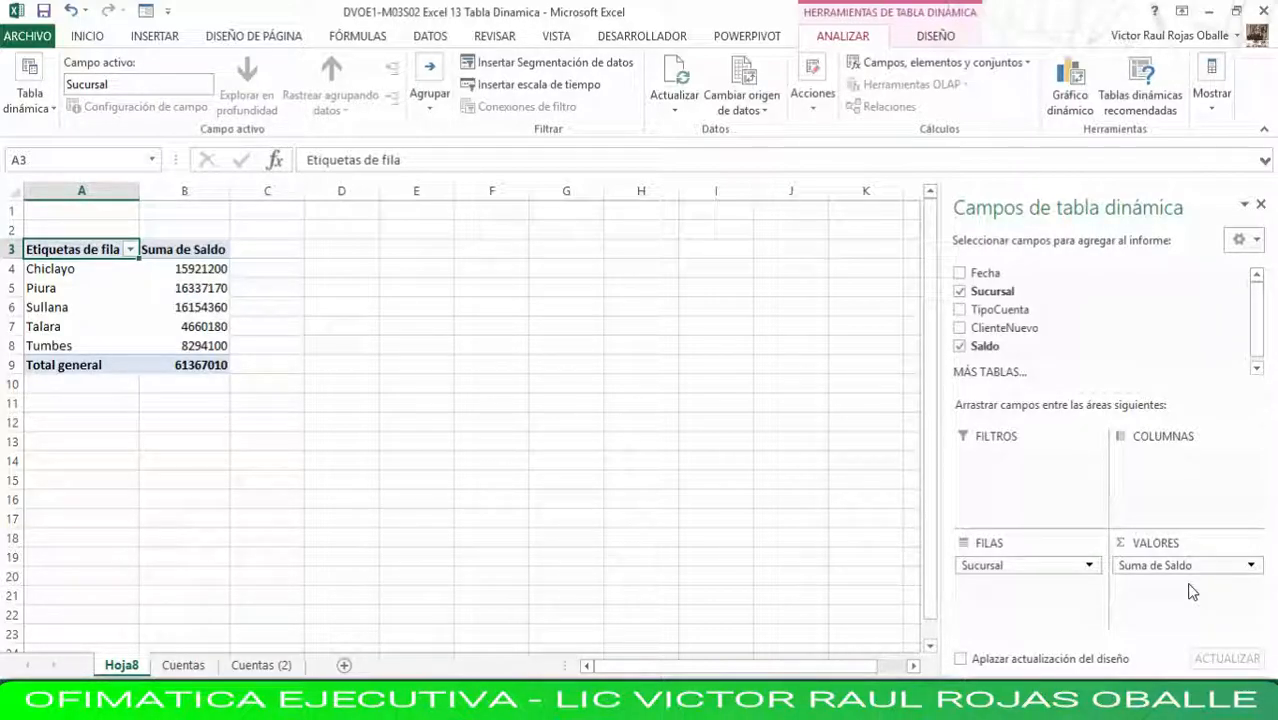
Step: Move Sucursal from the rows to the columns and add TipoCuenta to the pivot table's rows
left_click_drag(1018, 565, 888, 480)
left_click_drag(926, 370, 1010, 565)
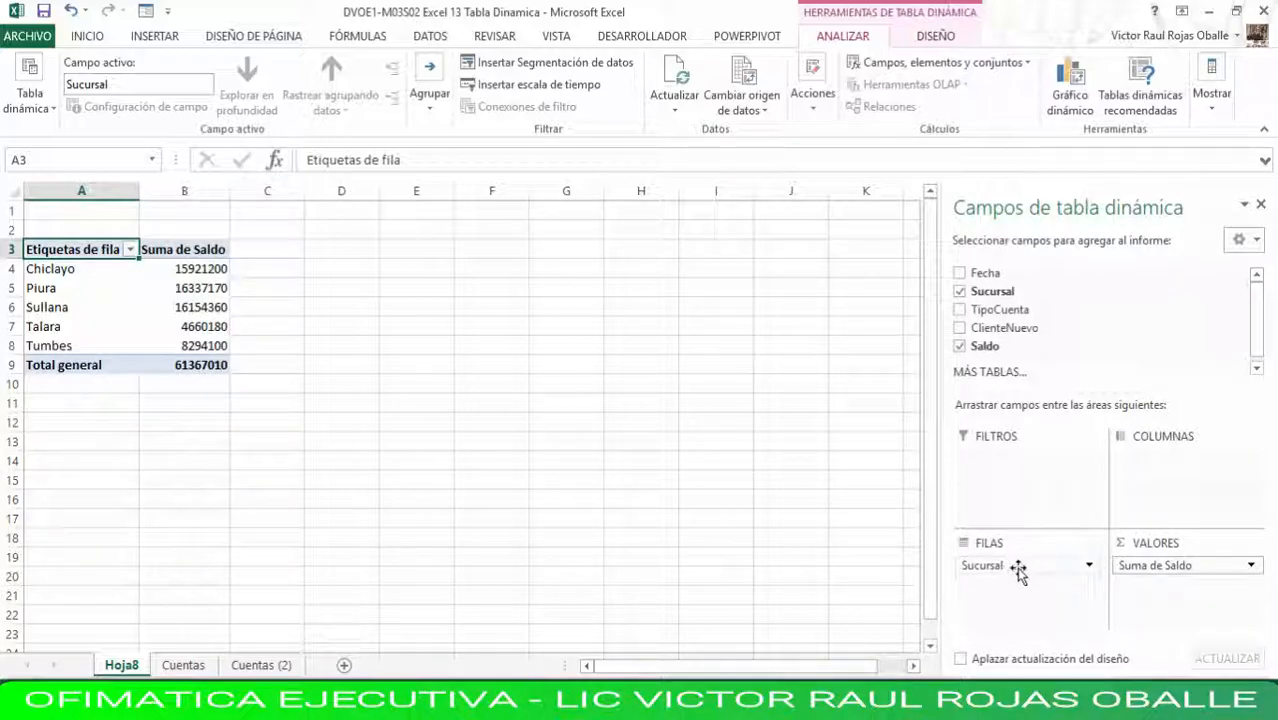
left_click(1017, 568)
left_click_drag(1018, 567, 1130, 485)
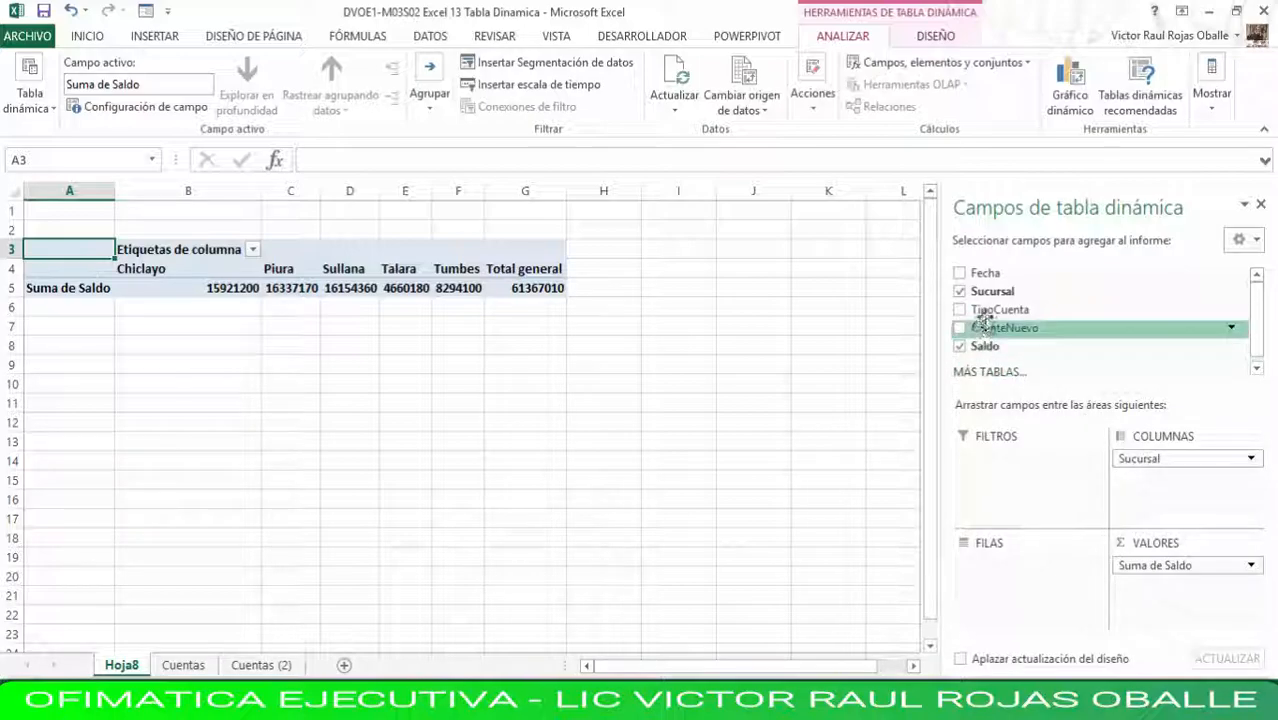
left_click_drag(987, 313, 967, 565)
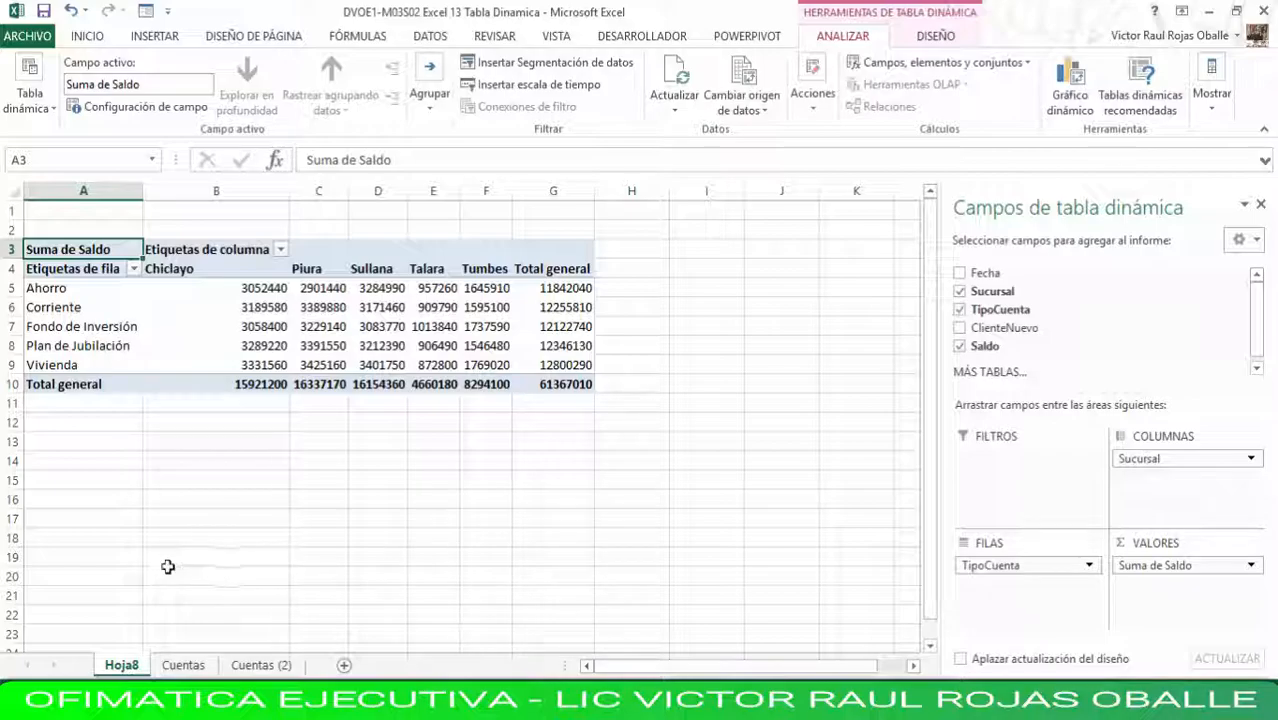
left_click(77, 596)
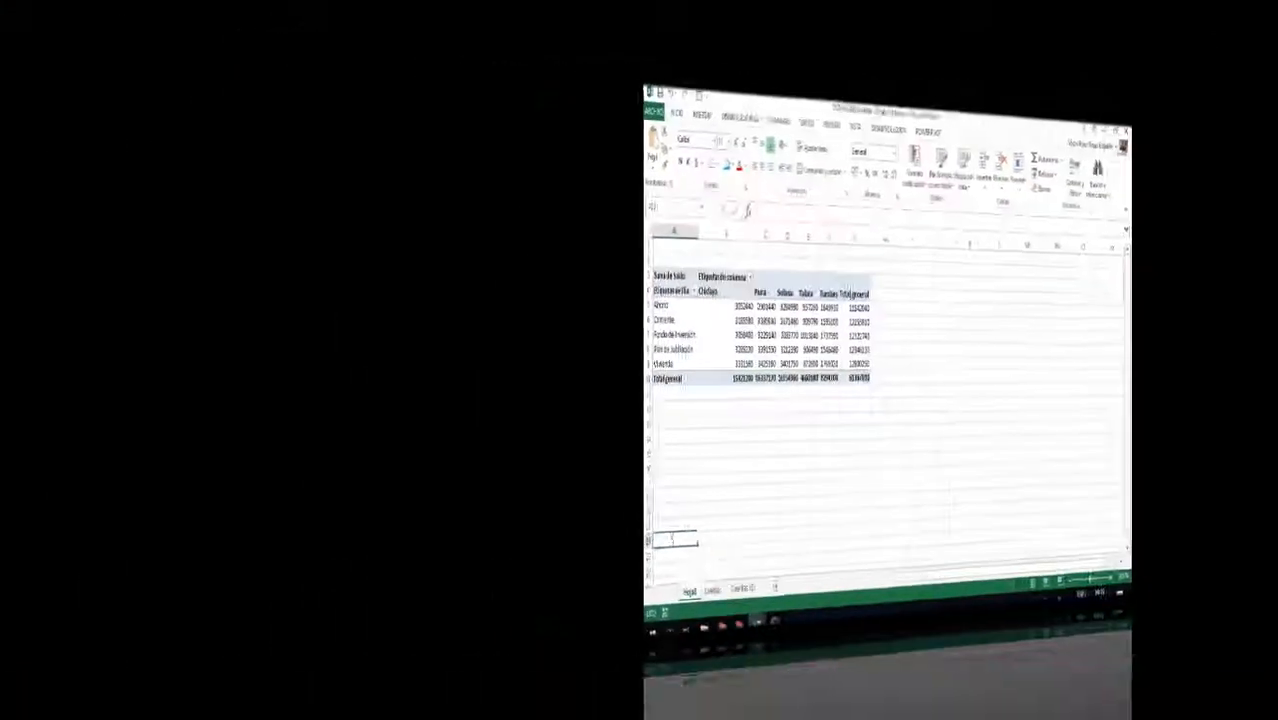